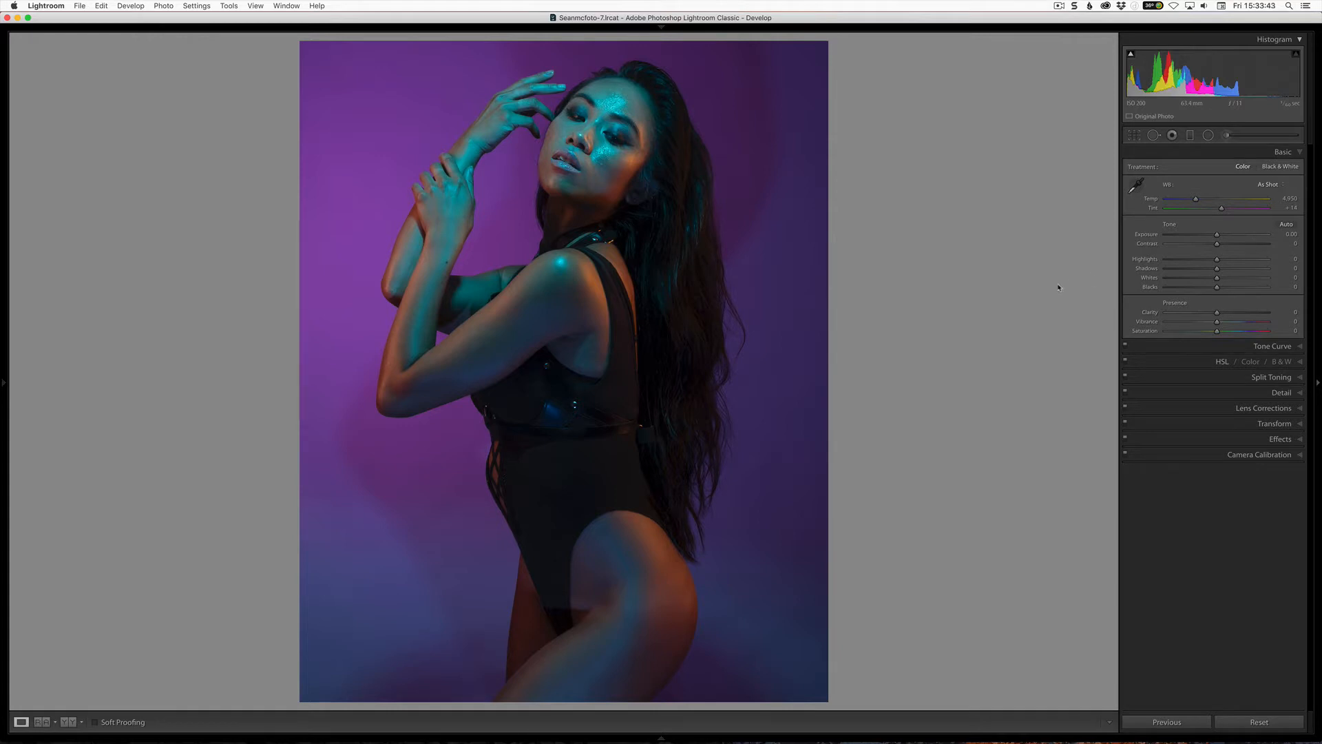
Review the 4 x 5 crop and set Contrast +36, Highlights -38, Shadows +45, Whites +27, Vibrance +20 and Saturation +32
click(1131, 141)
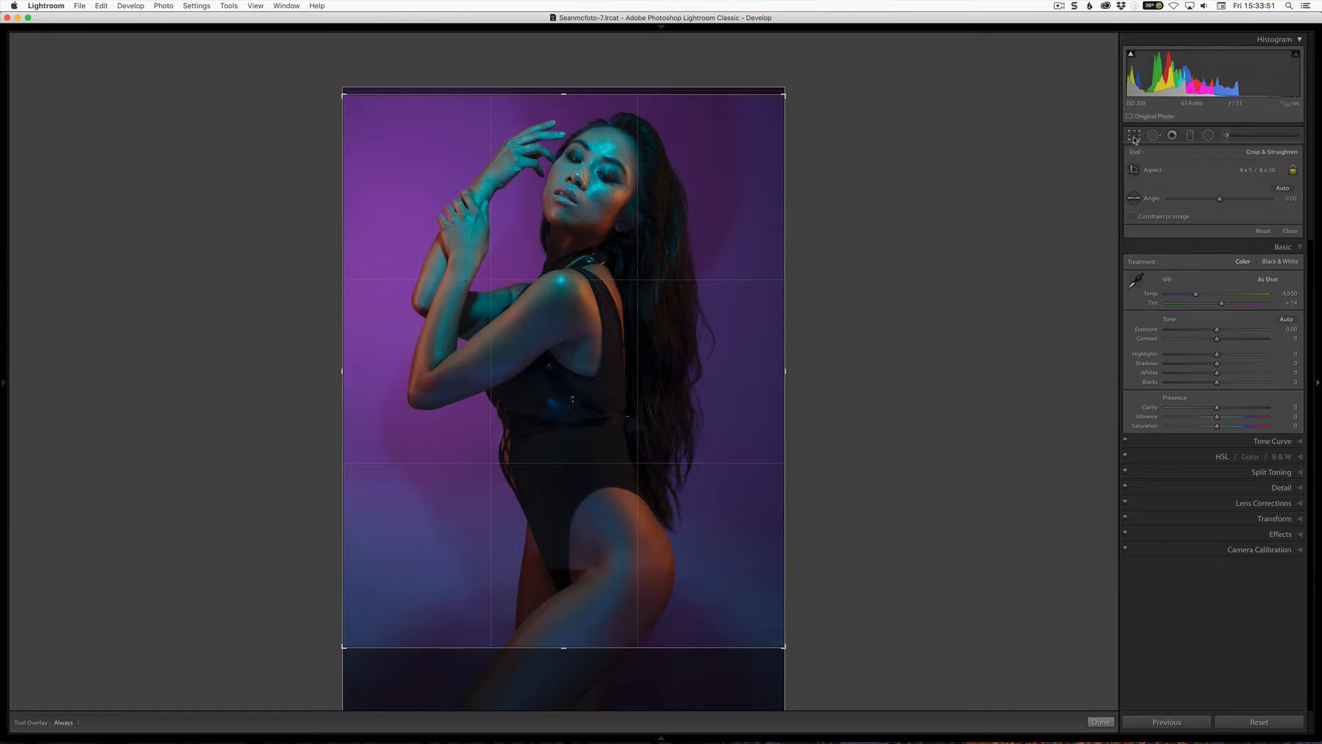
click(1135, 136)
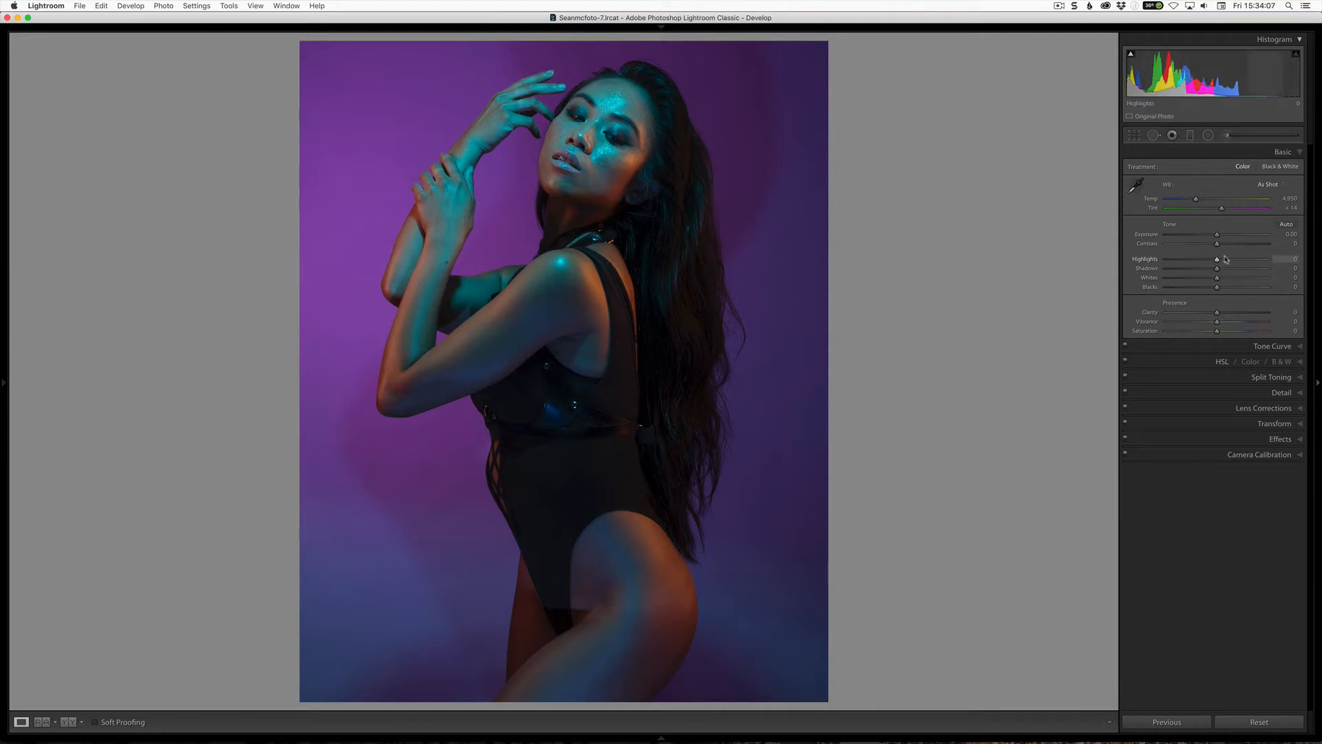
mouse_move(1217, 264)
mouse_down()
mouse_move(1198, 261)
mouse_move(1240, 269)
mouse_move(1231, 278)
mouse_move(1236, 248)
mouse_up()
mouse_move(1218, 331)
mouse_down()
mouse_move(1238, 335)
mouse_move(1228, 321)
mouse_up()
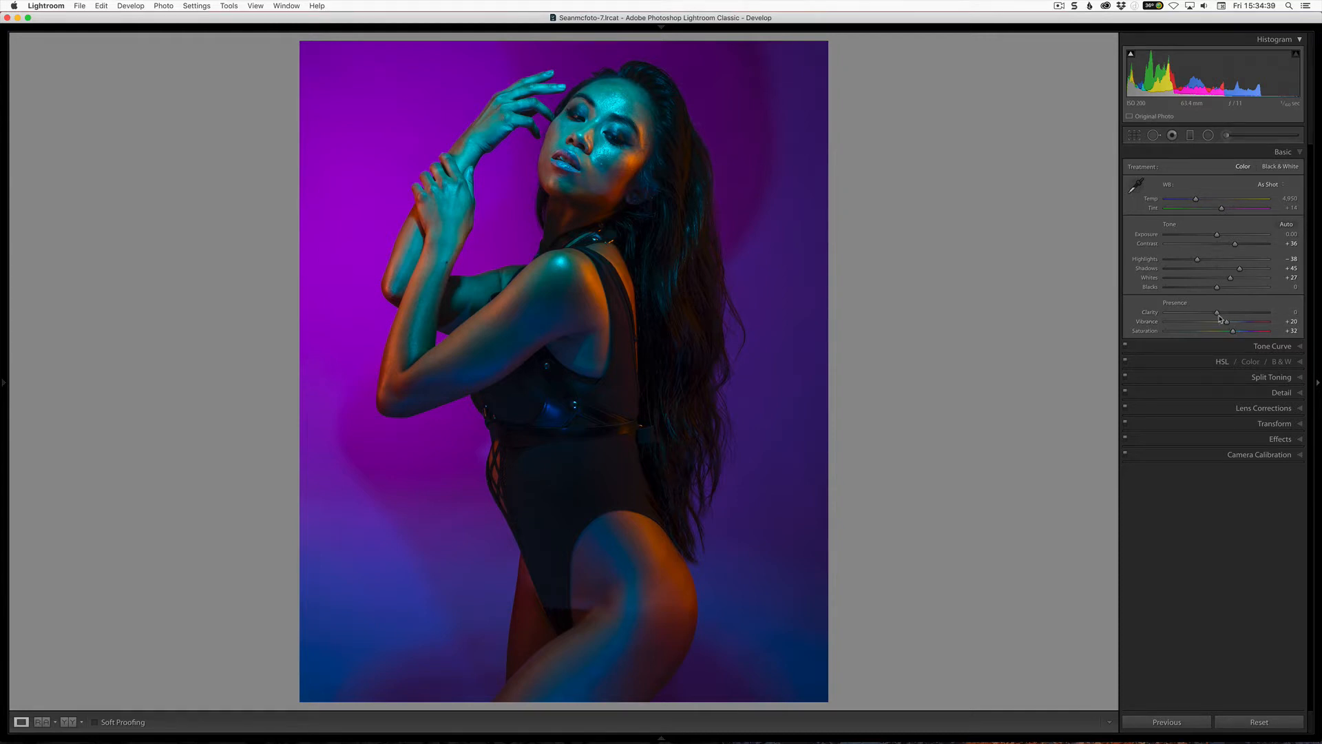
Send the adjusted photo to Adobe Photoshop CC 2018 for editing, opening it anyway despite the Camera Raw compatibility warning
click(157, 5)
mouse_move(237, 62)
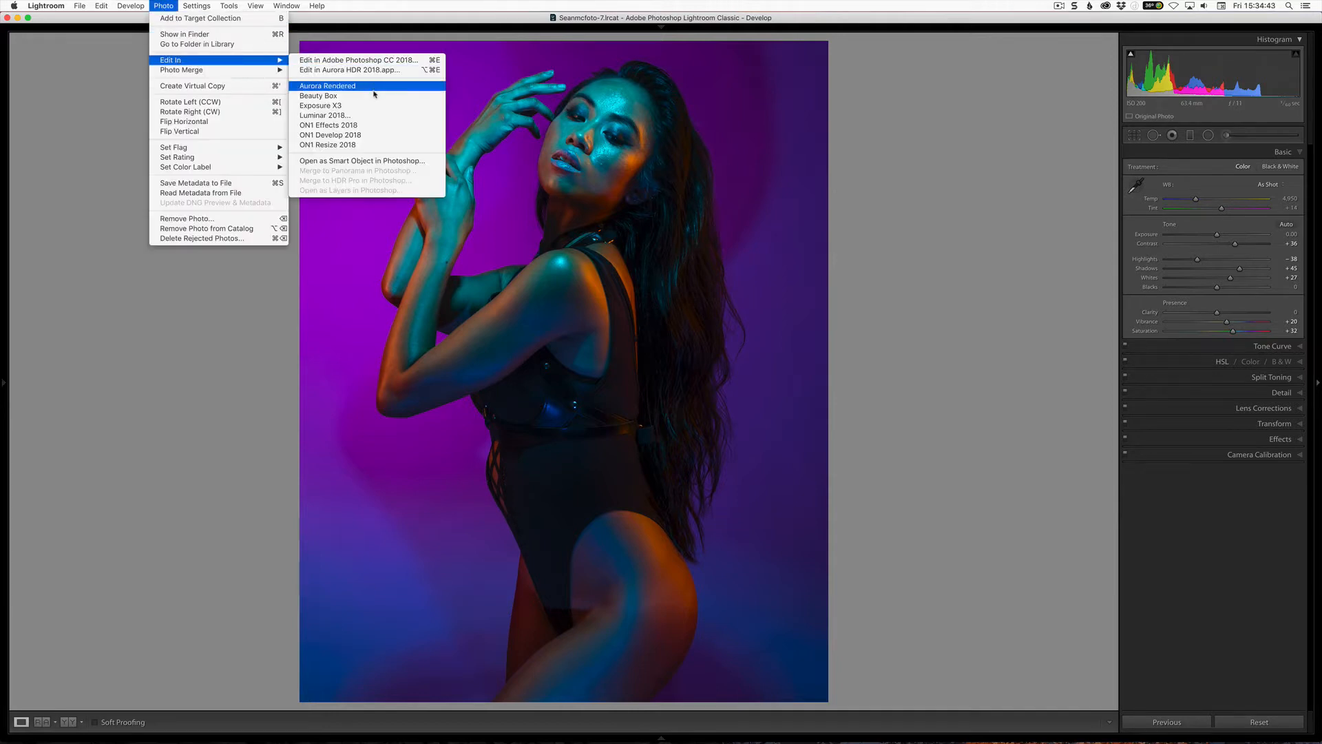
click(394, 64)
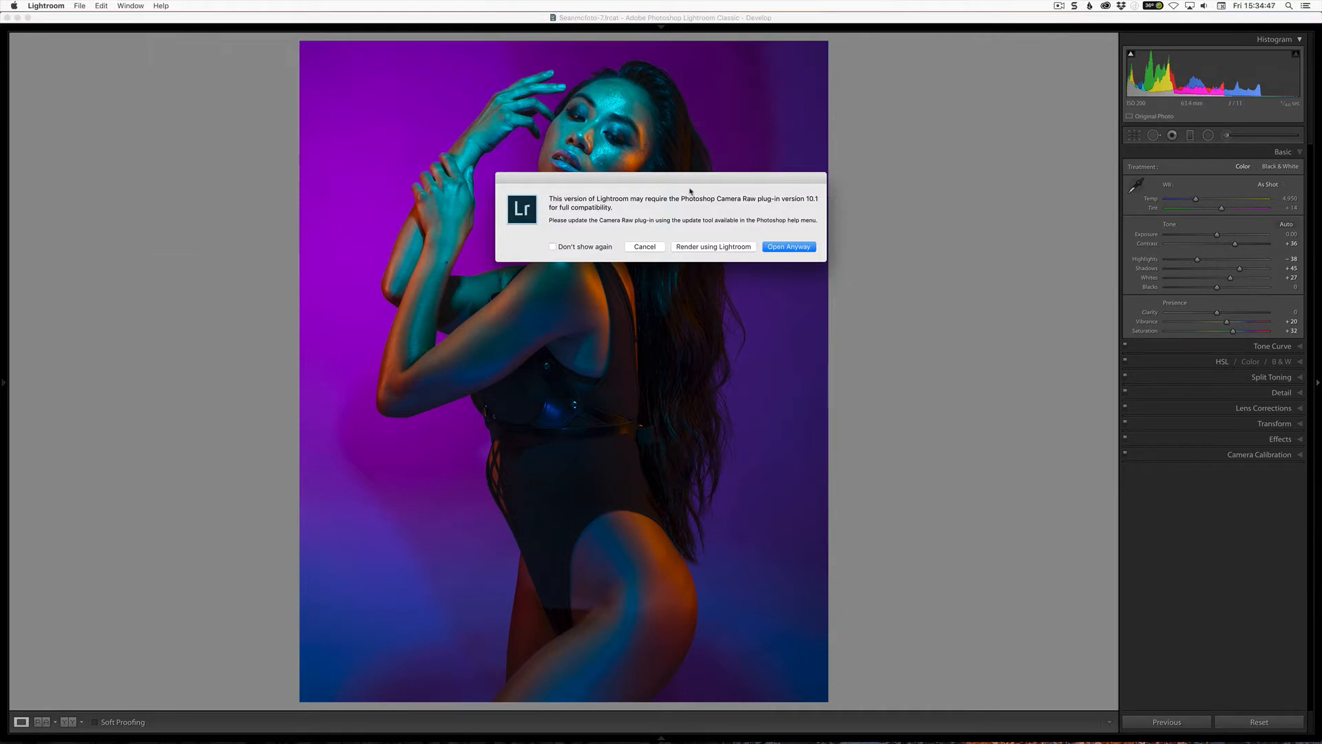
click(790, 248)
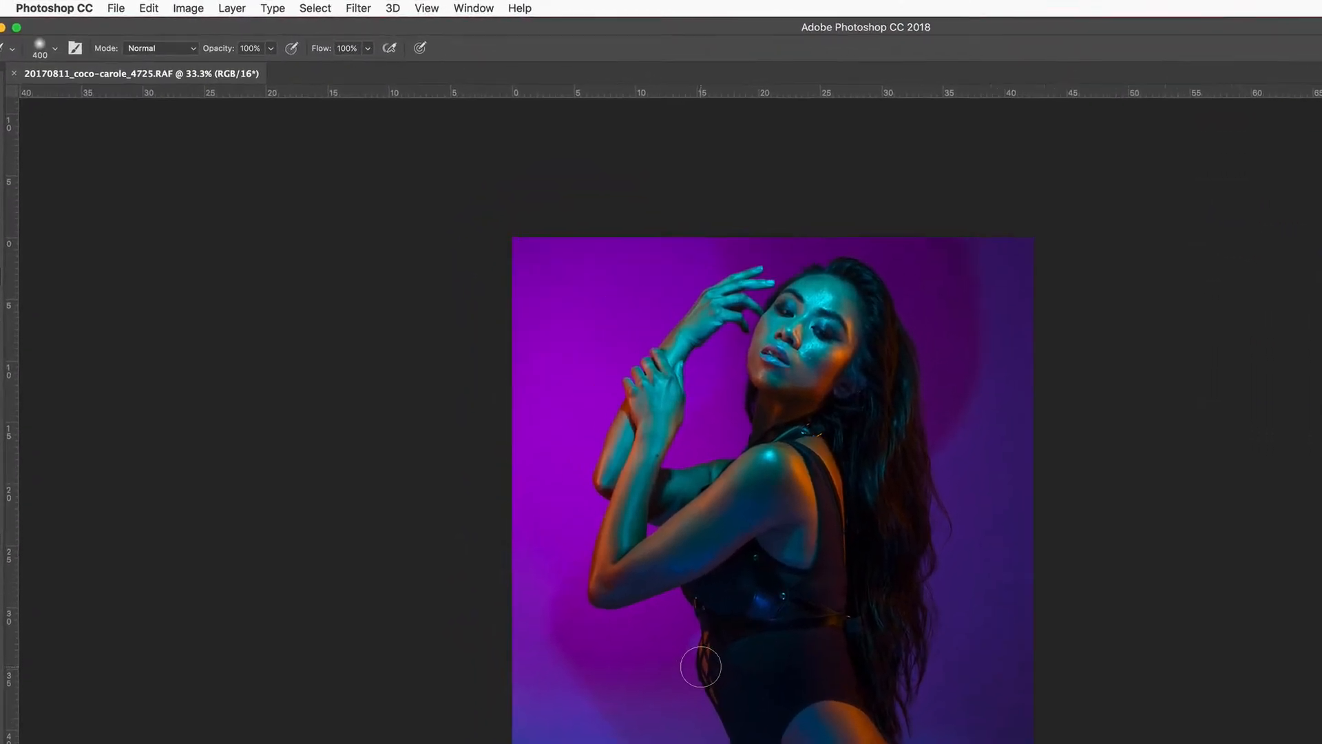
Apply Liquify to push the front of the model's waist slightly inward, using Forward Warp with size 1300 and pressure 100
click(358, 8)
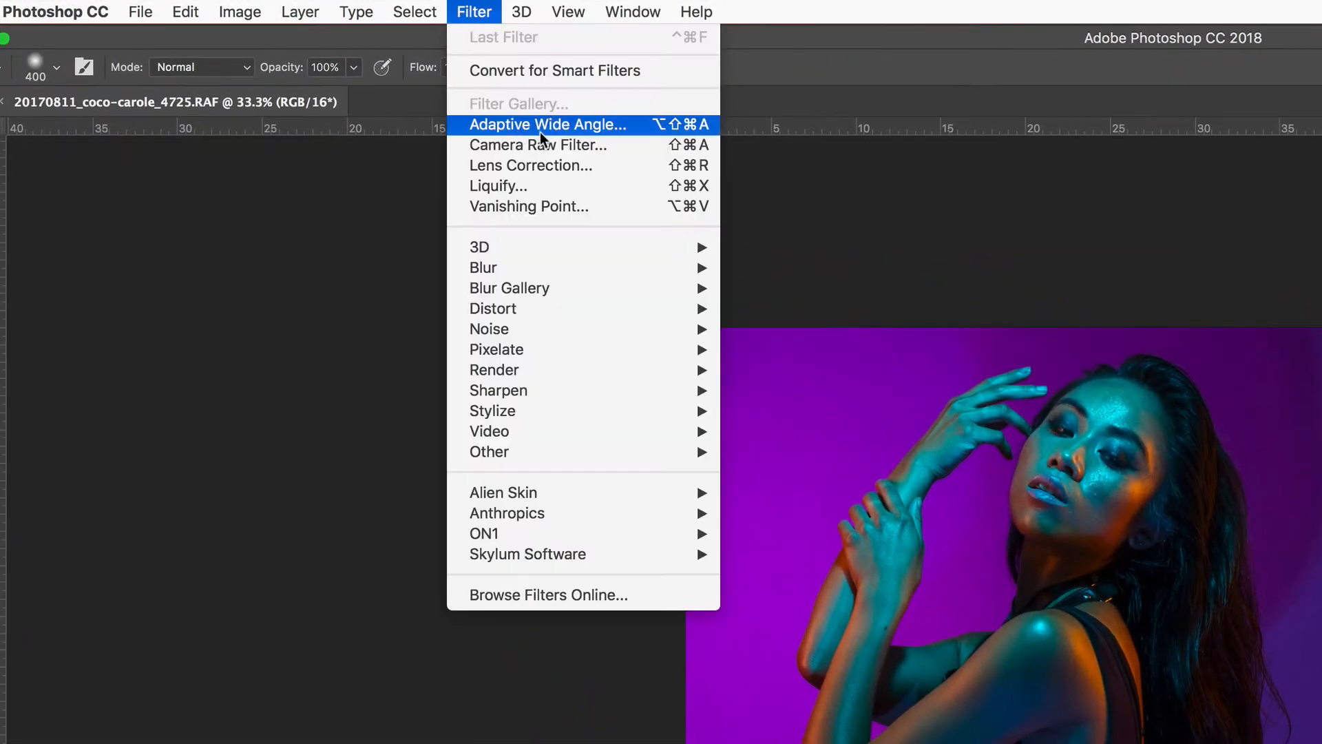
click(589, 186)
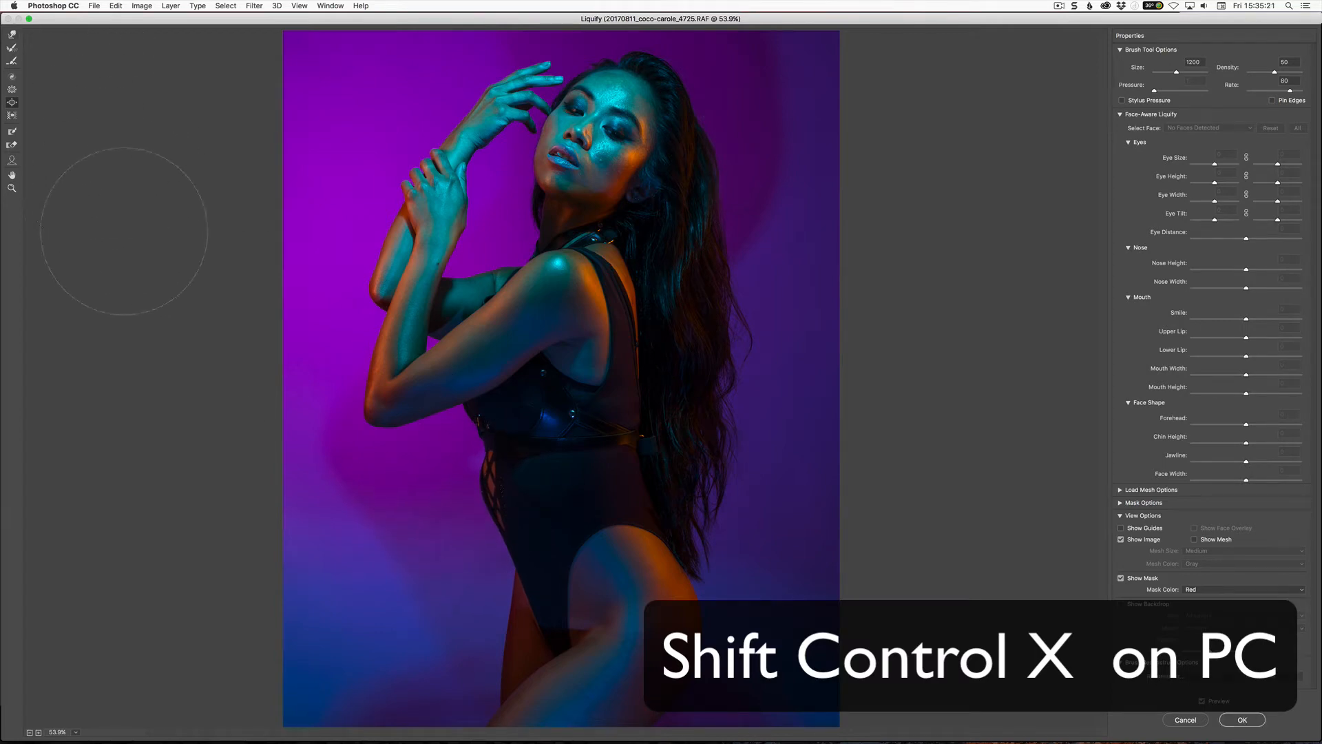
click(11, 36)
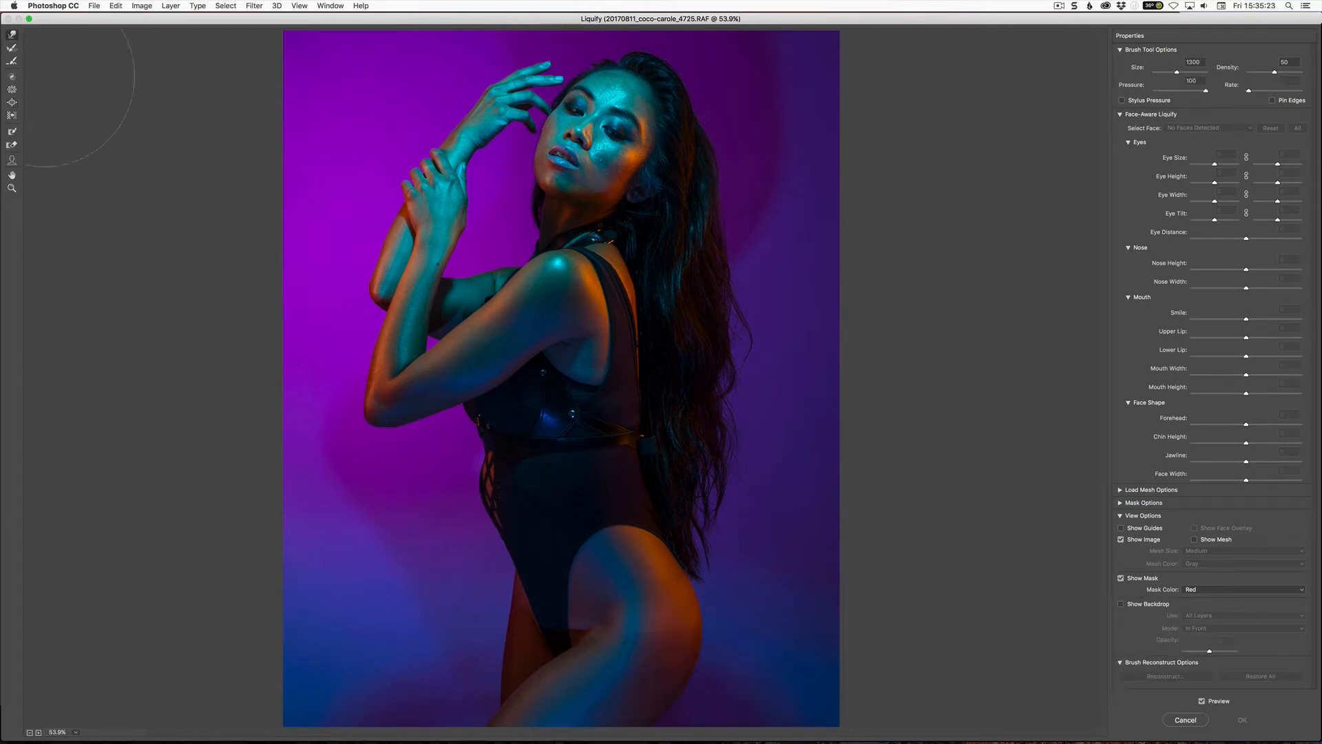
drag(459, 505, 465, 507)
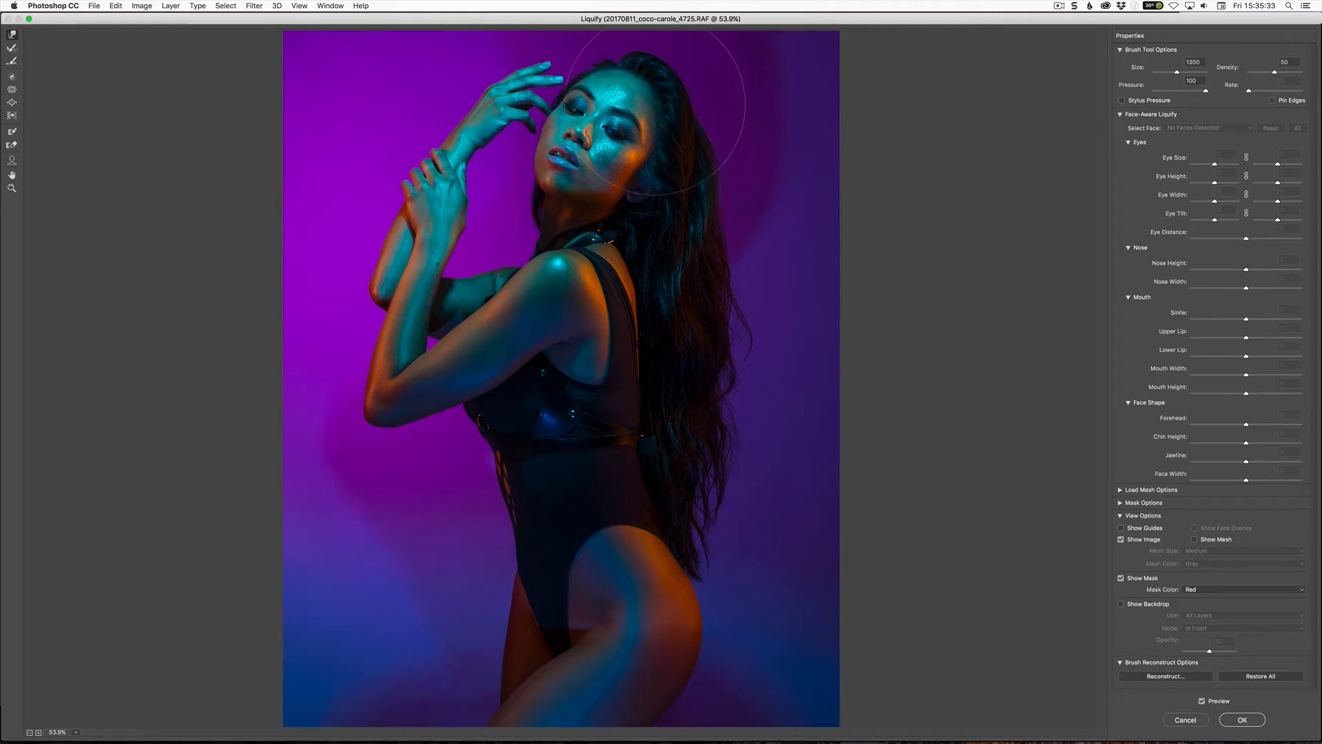
click(1233, 721)
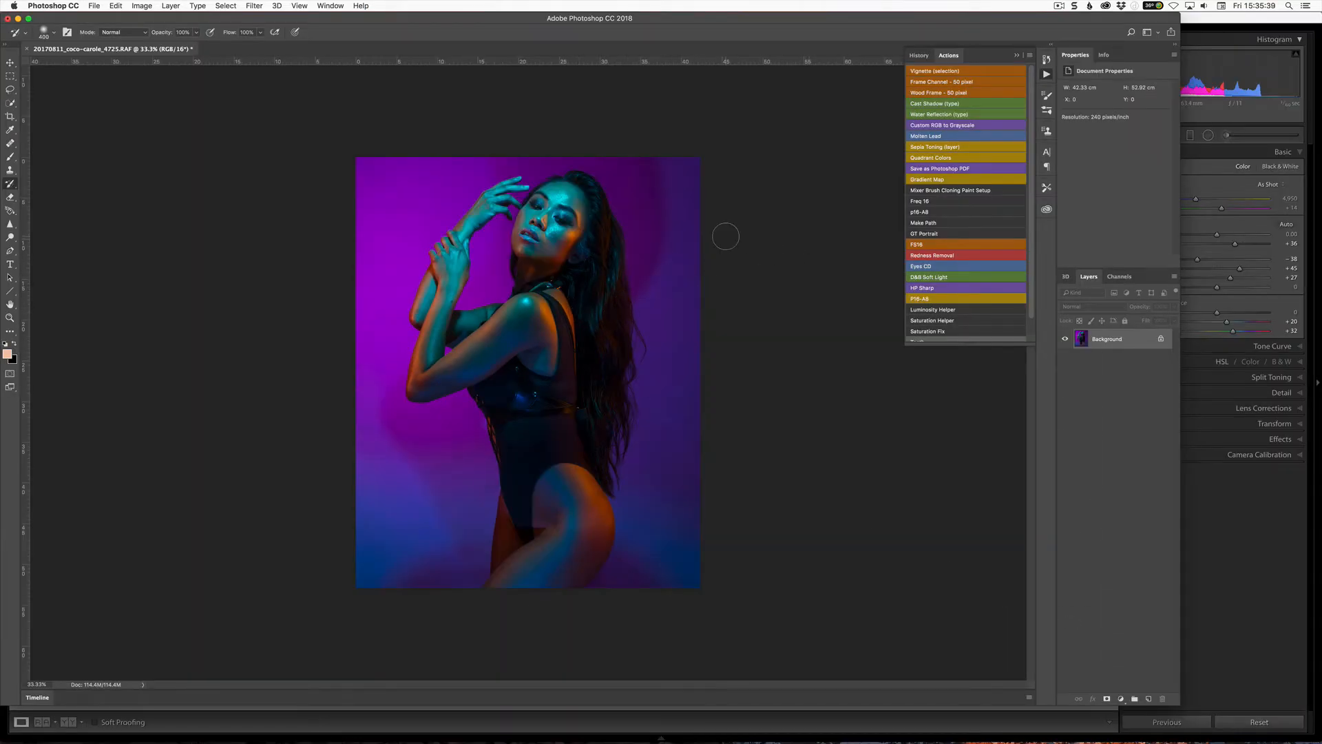
Select part of the model's lips with the Lasso tool at 10 px feather and copy it onto a new layer
key(super+plus)
key(super+plus)
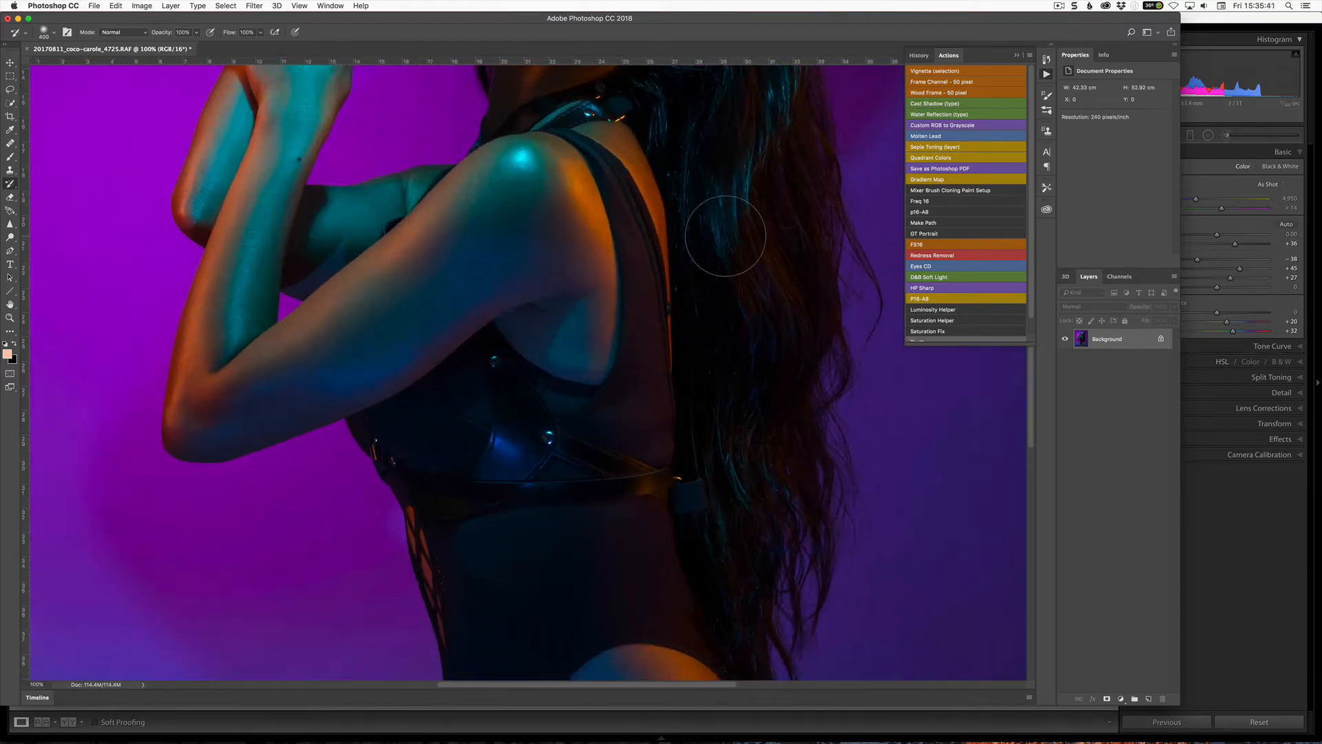
scroll(645, 362, up, 10)
scroll(613, 374, up, 5)
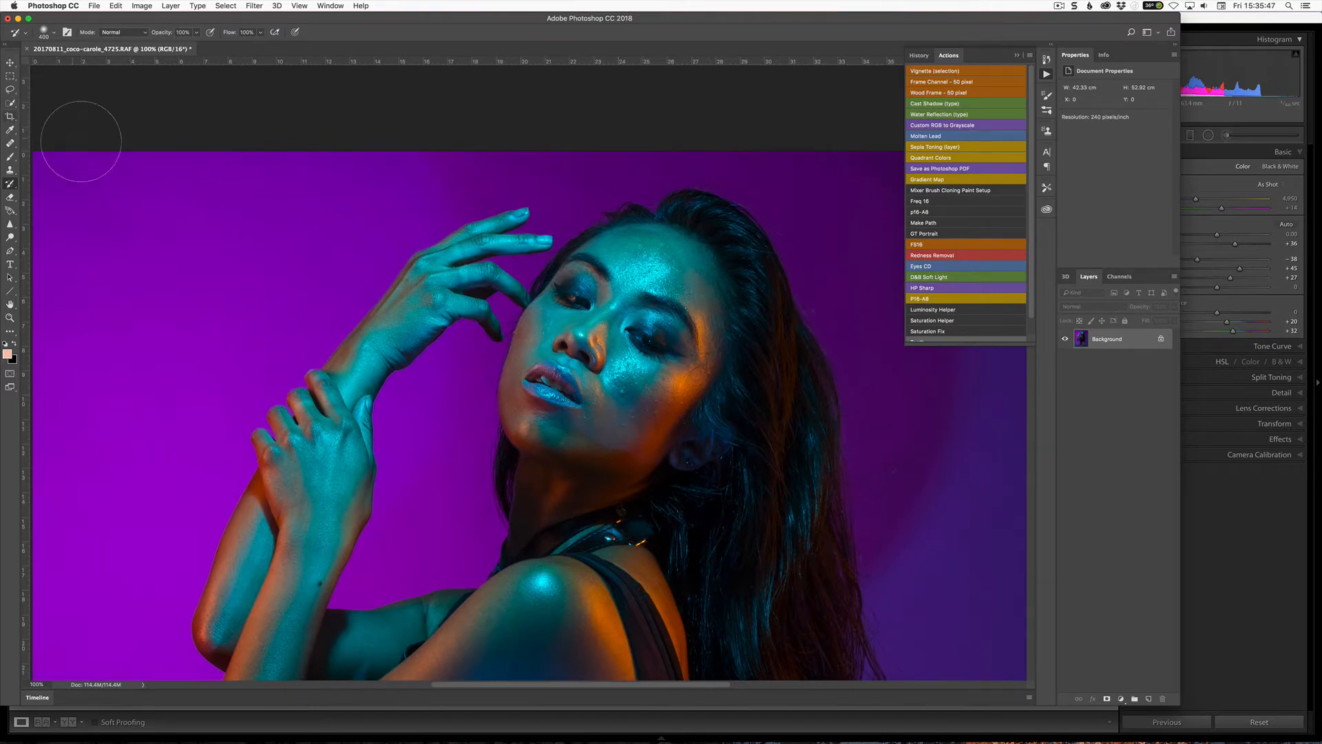
click(11, 89)
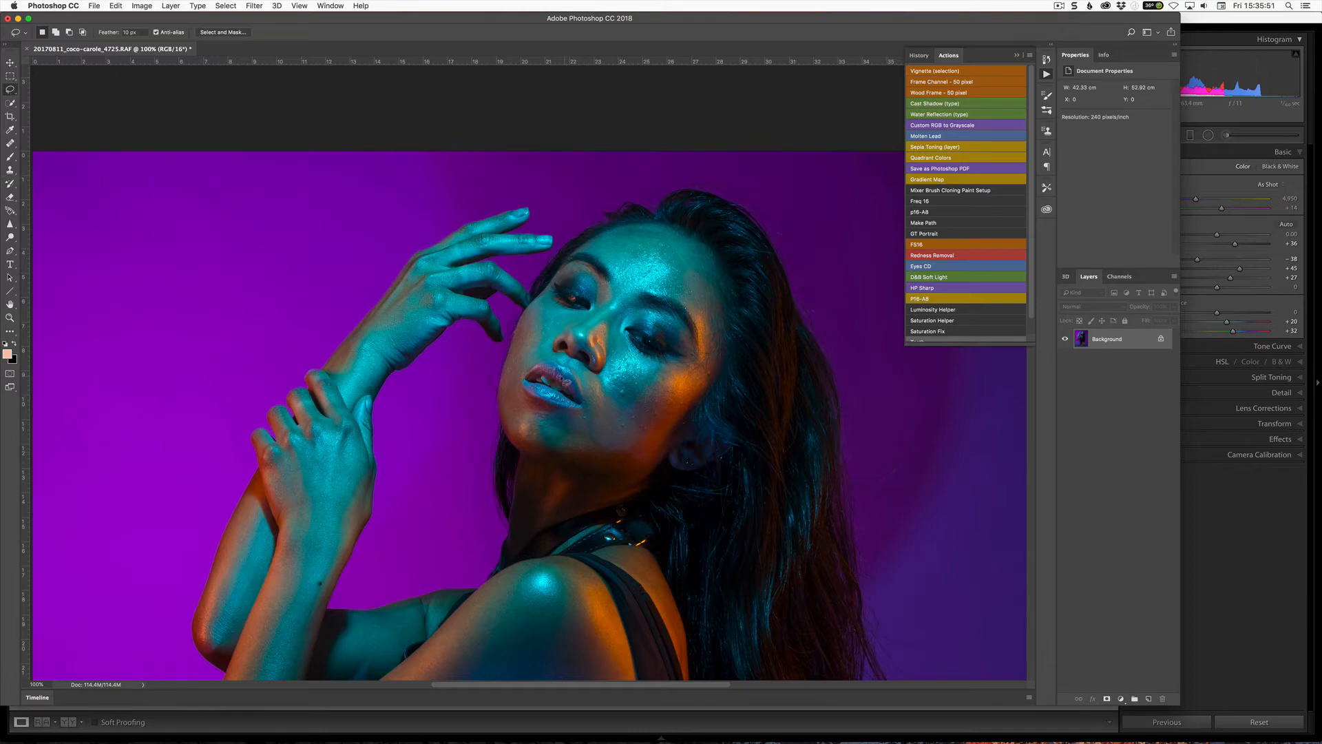
mouse_move(549, 394)
mouse_down()
mouse_move(562, 403)
mouse_move(577, 397)
mouse_move(567, 378)
mouse_move(570, 389)
mouse_up()
key(super+c)
key(super+v)
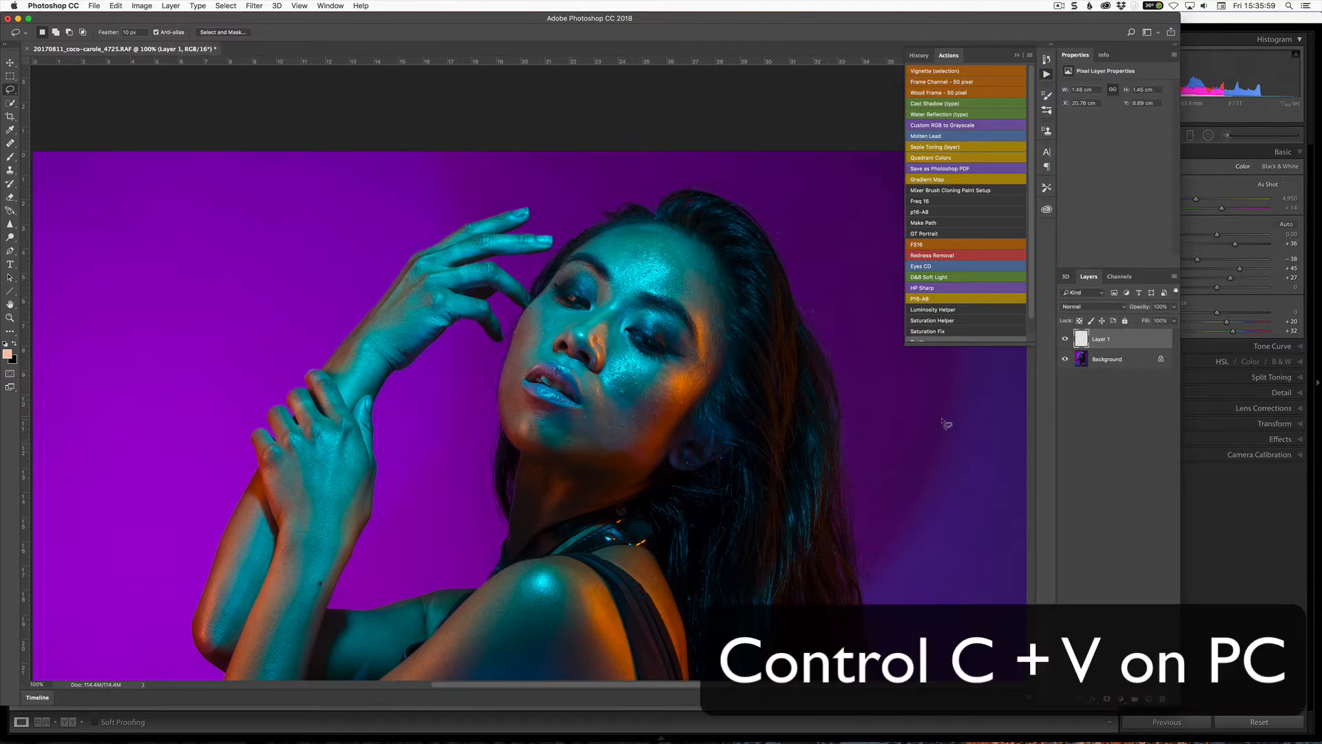
Flip the copied lip patch horizontally with a width of -100%, rotate it to match the mouth and move it over the lips' outer corner
key(super+t)
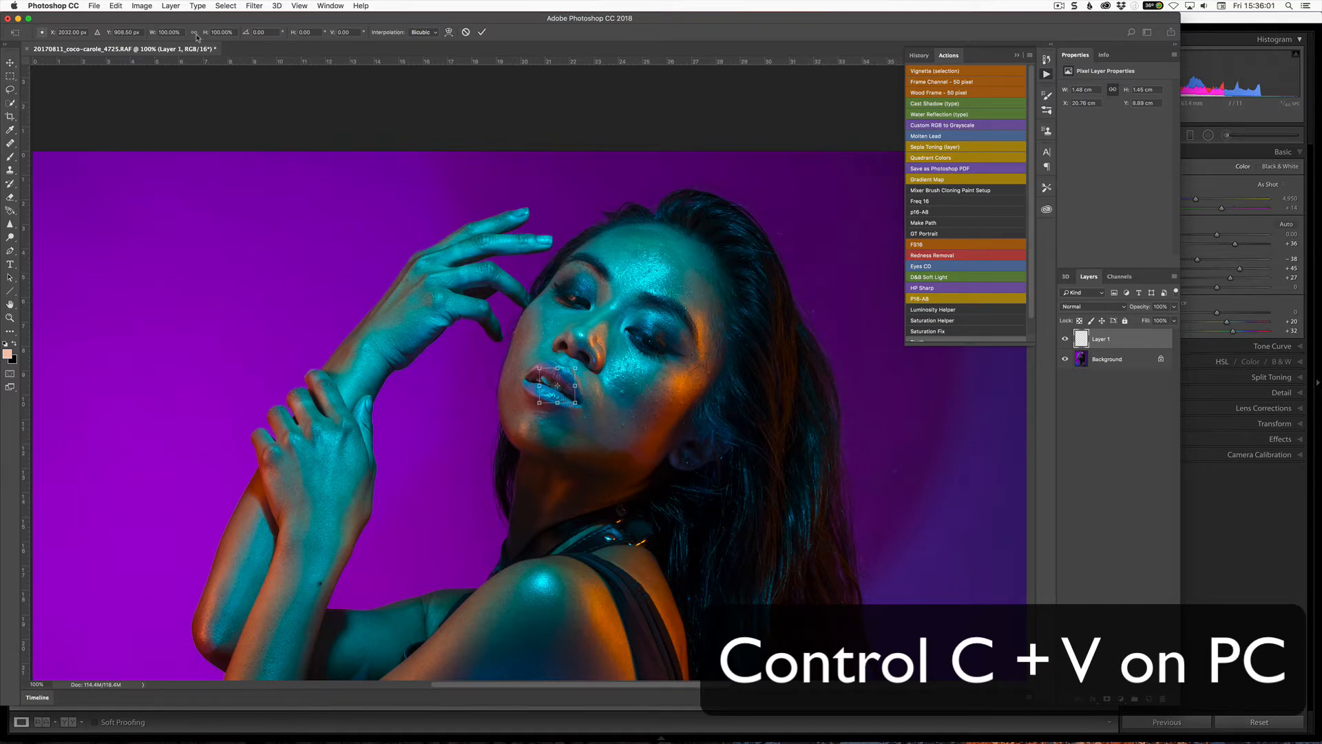
click(160, 33)
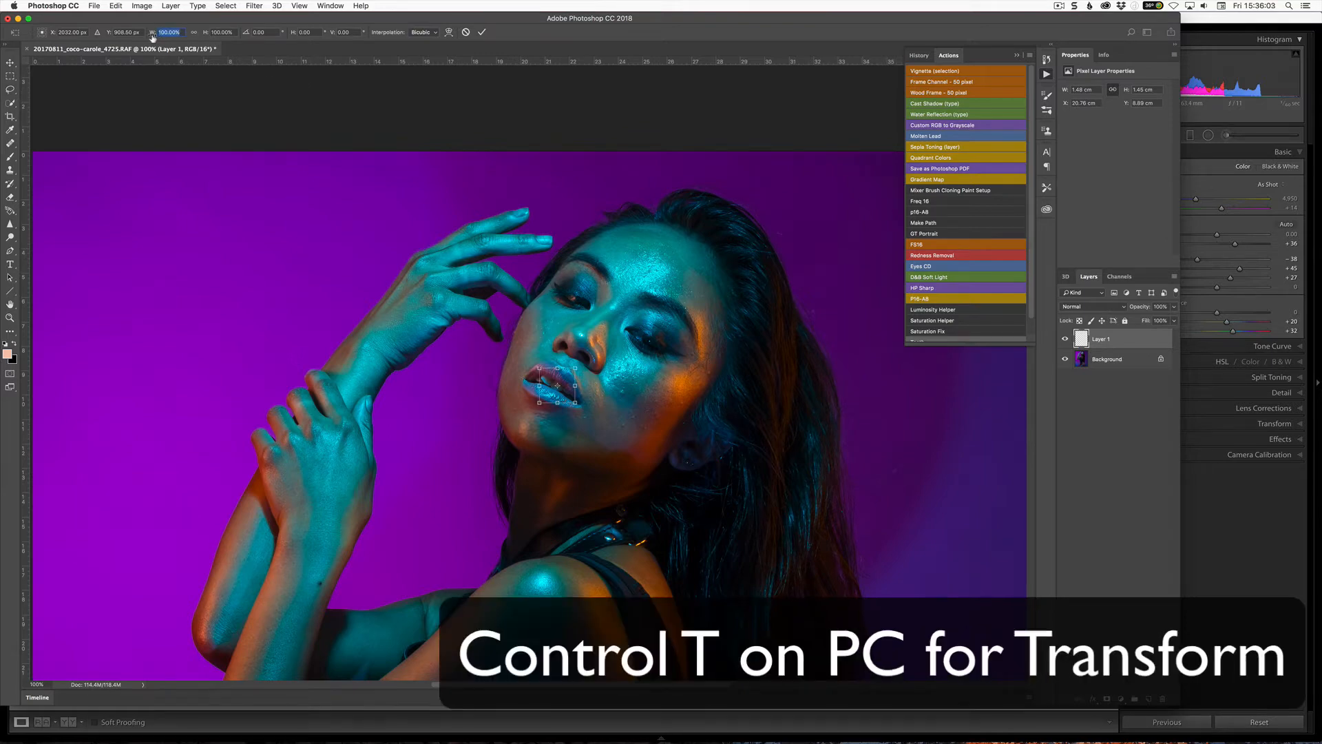
click(159, 32)
text(-)
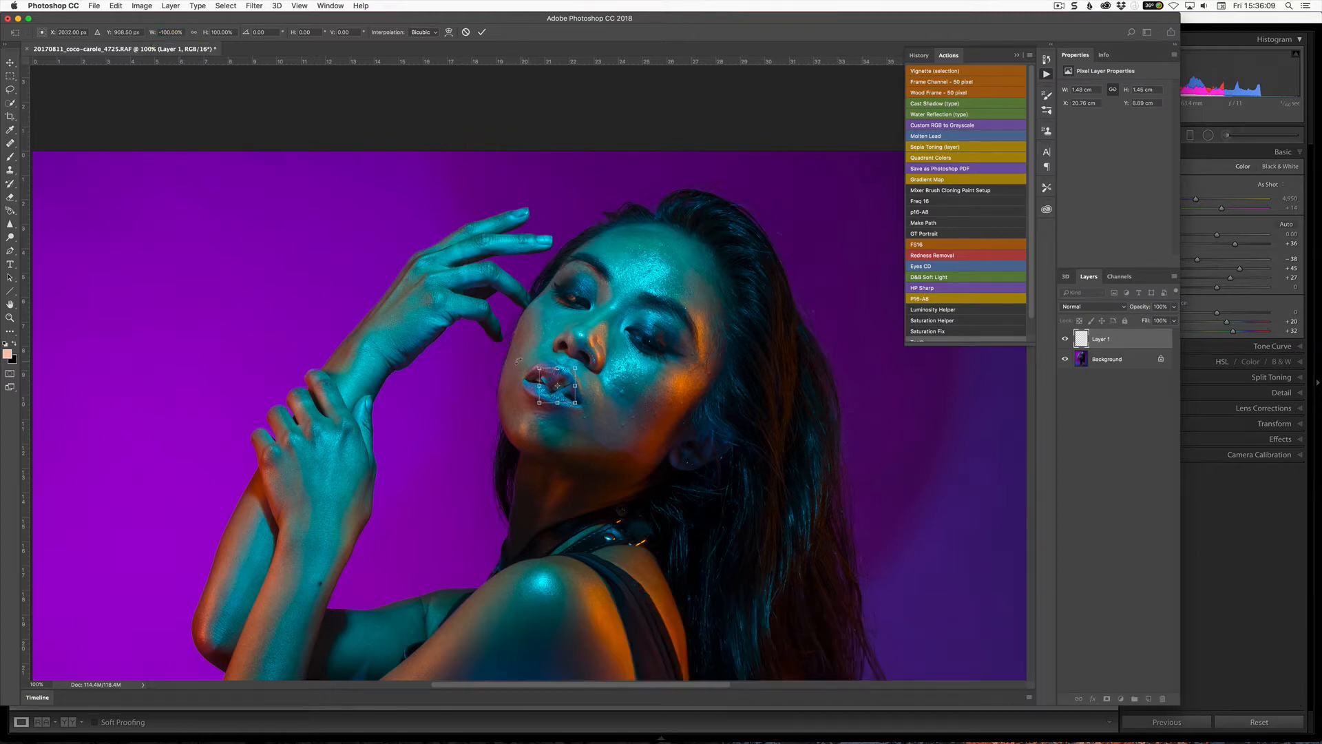
drag(555, 341, 562, 350)
key(super+equal)
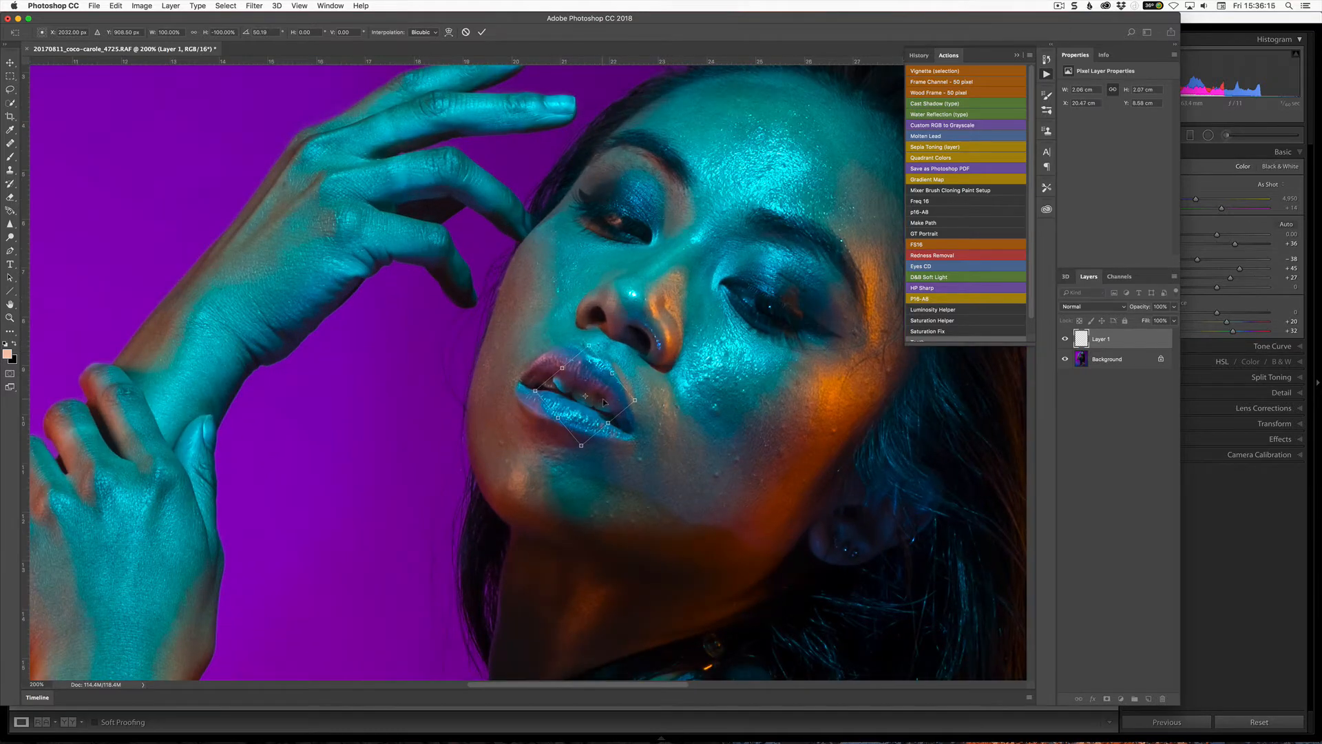
drag(605, 402, 585, 392)
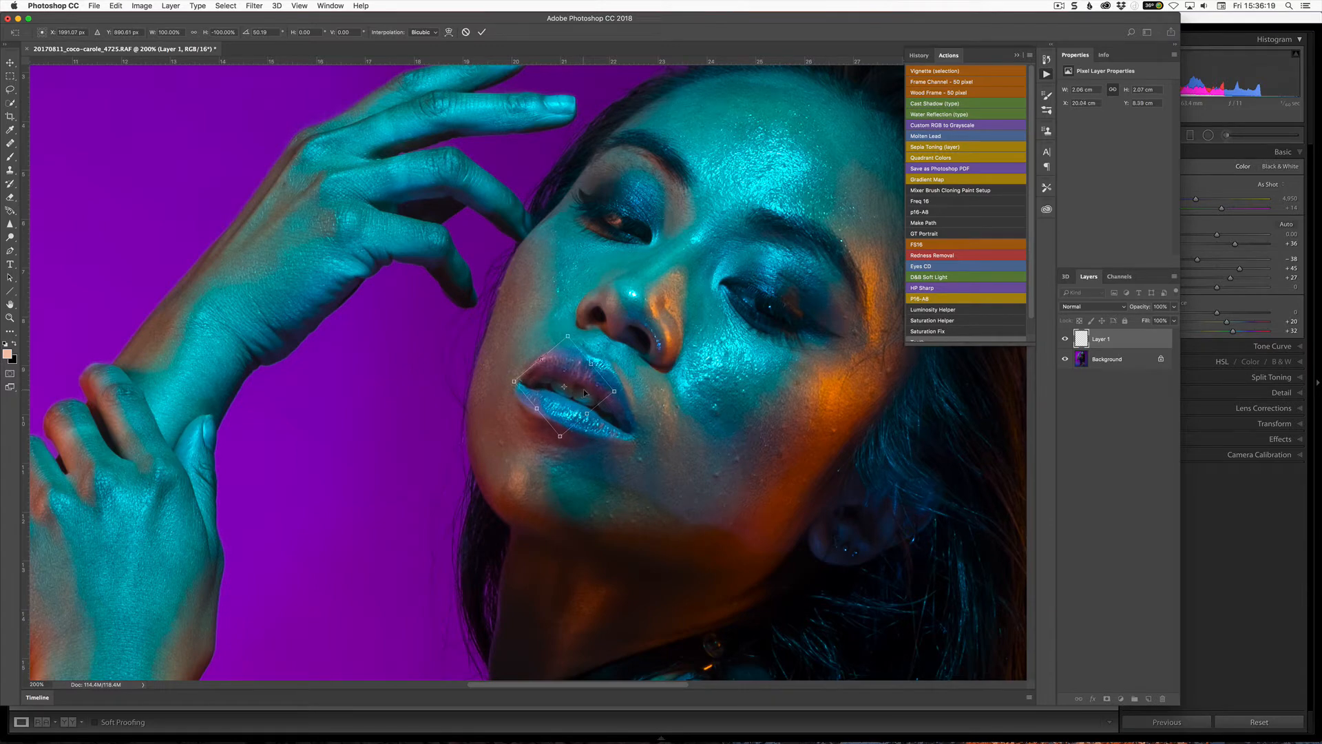
key(Return)
key(l)
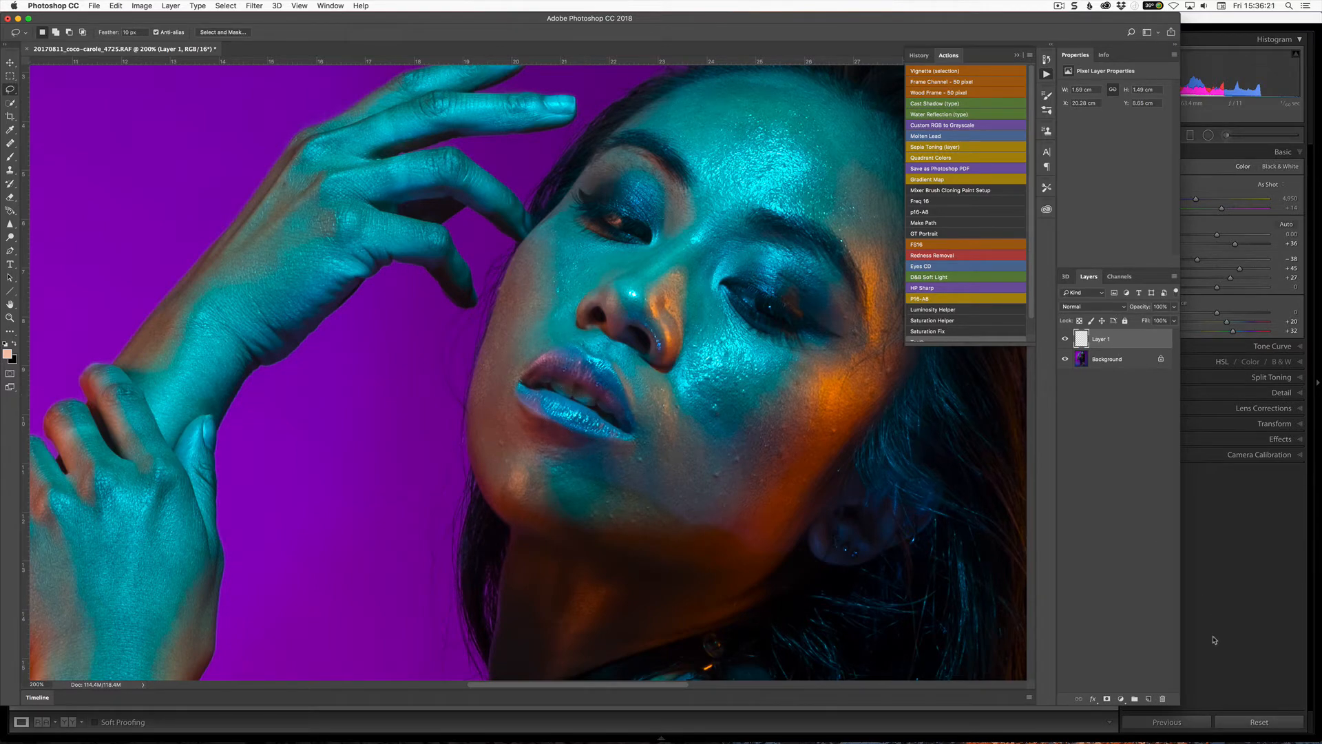
Add a layer mask to the lip patch and prepare a smaller brush at 100% opacity for blending its edges
click(1107, 698)
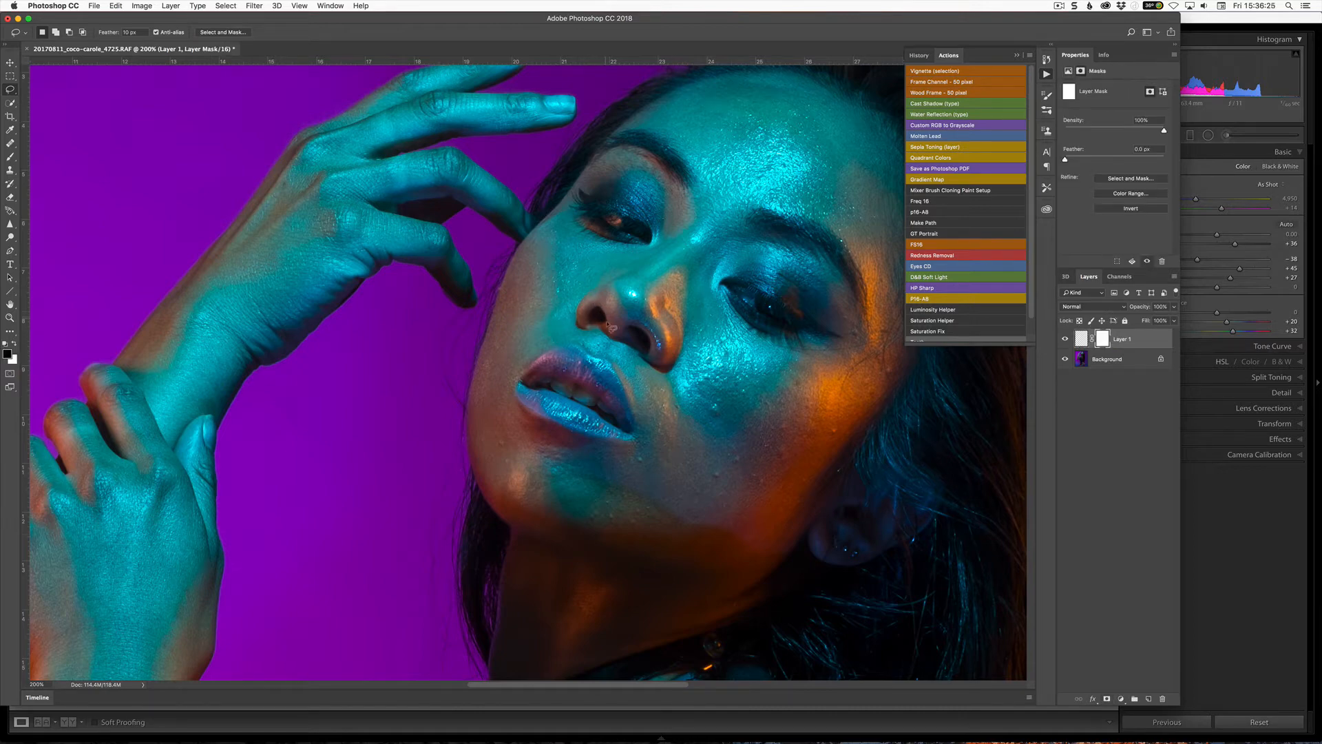
key(b)
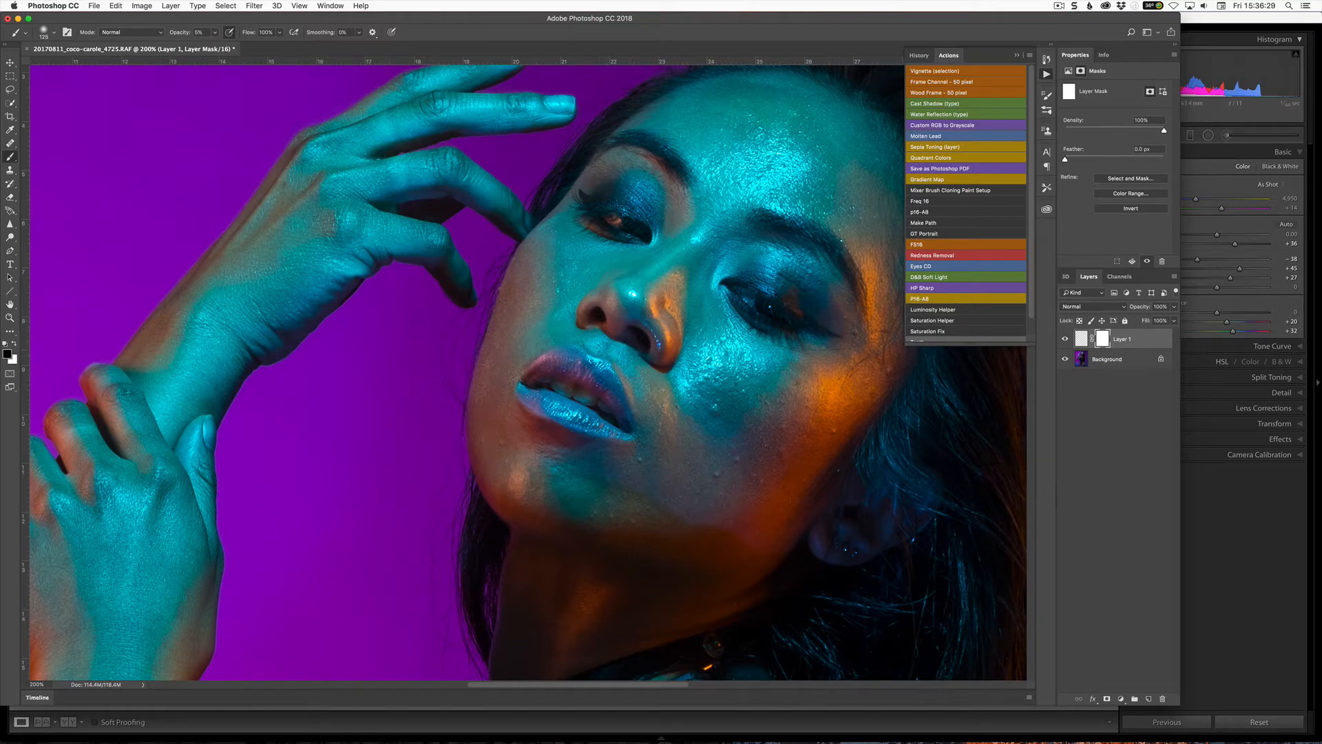
key(bracketleft)
key(bracketleft)
key(0)
key(x)
key(bracketleft)
key(bracketleft)
key(bracketleft)
Transform the masked lip patch again, rotating and nudging it slightly to align with the lip line
key(ctrl+t)
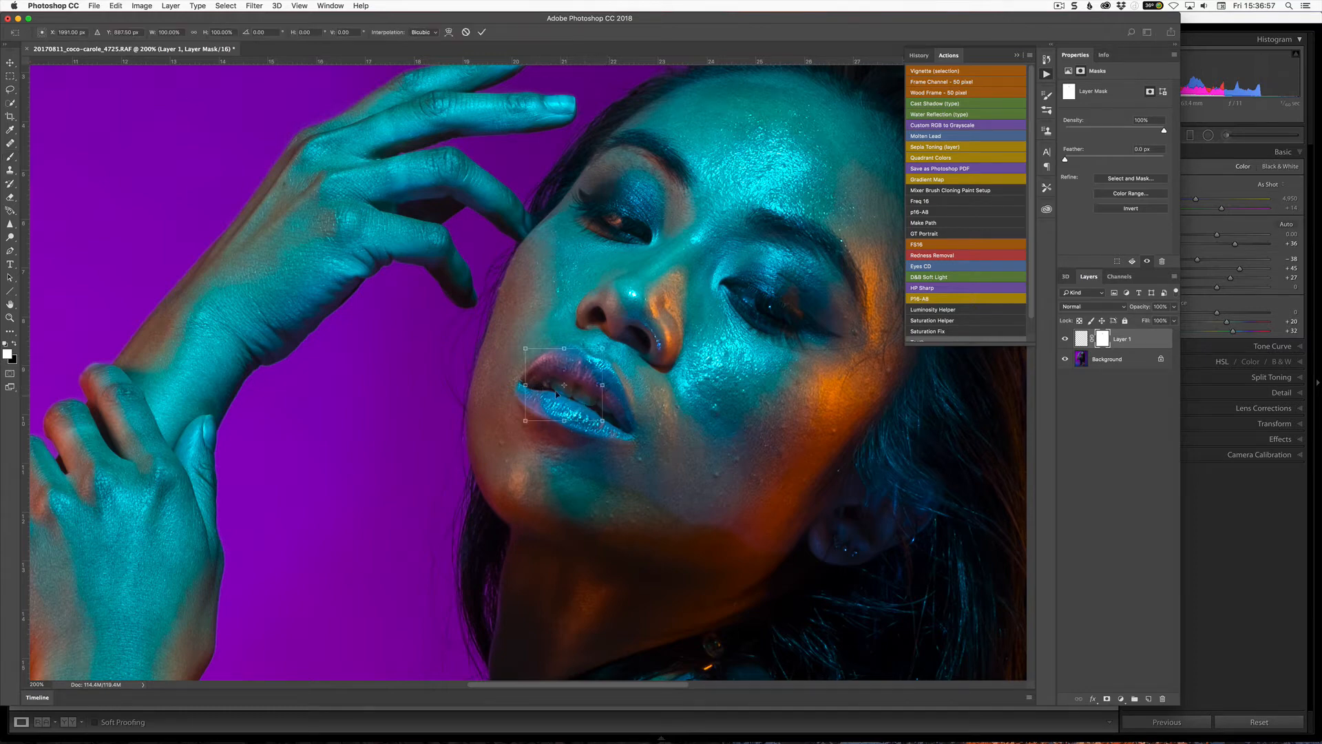
drag(493, 323, 504, 326)
drag(569, 407, 571, 406)
key(Return)
key(b)
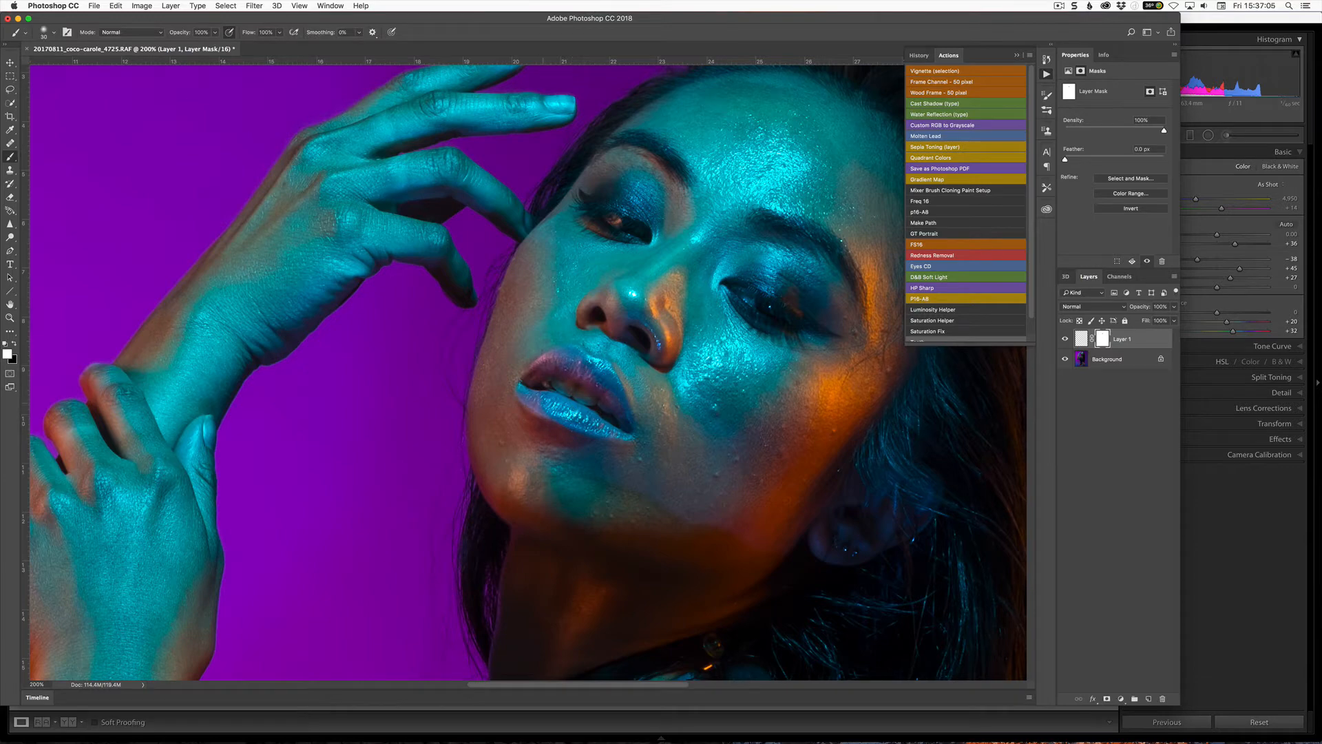
Refine the lip patch's mask with a smaller brush and merge the patch down into the background layer
key(x)
key(x)
key(bracketleft)
key(bracketleft)
key(bracketleft)
click(171, 6)
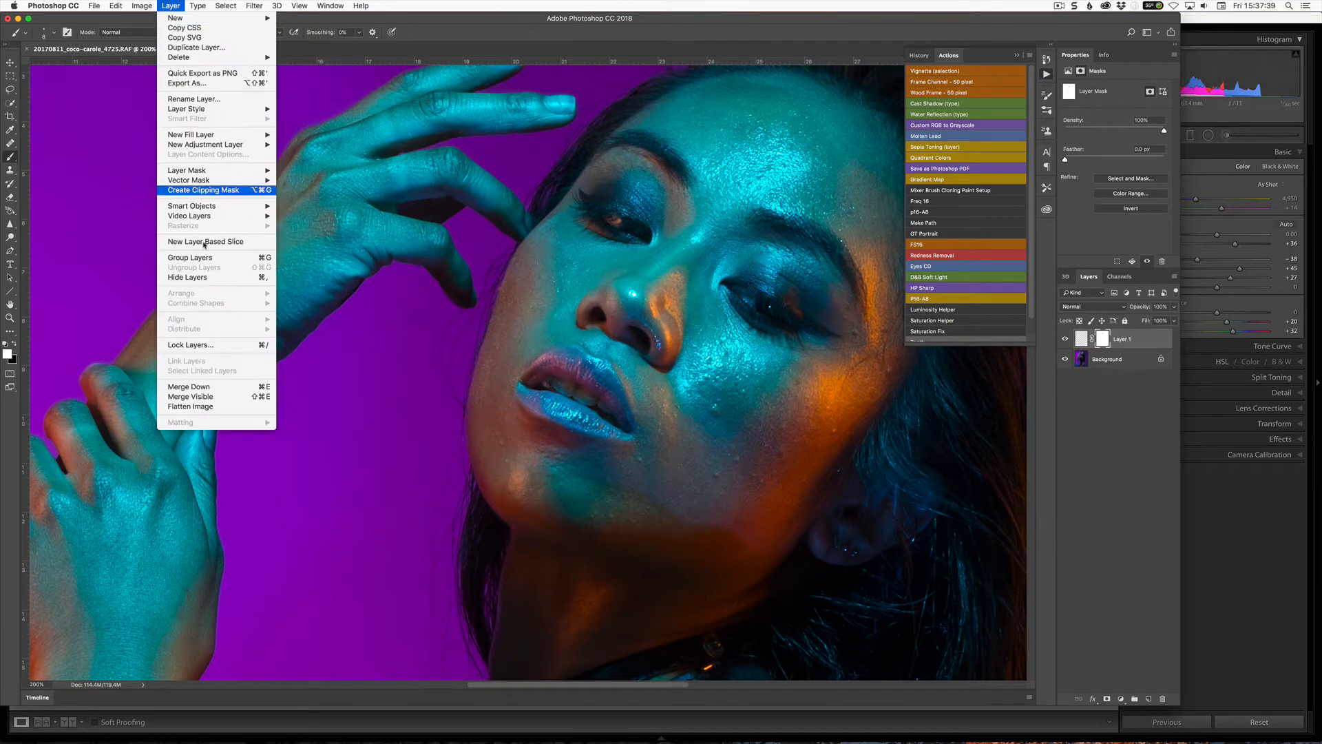
click(220, 388)
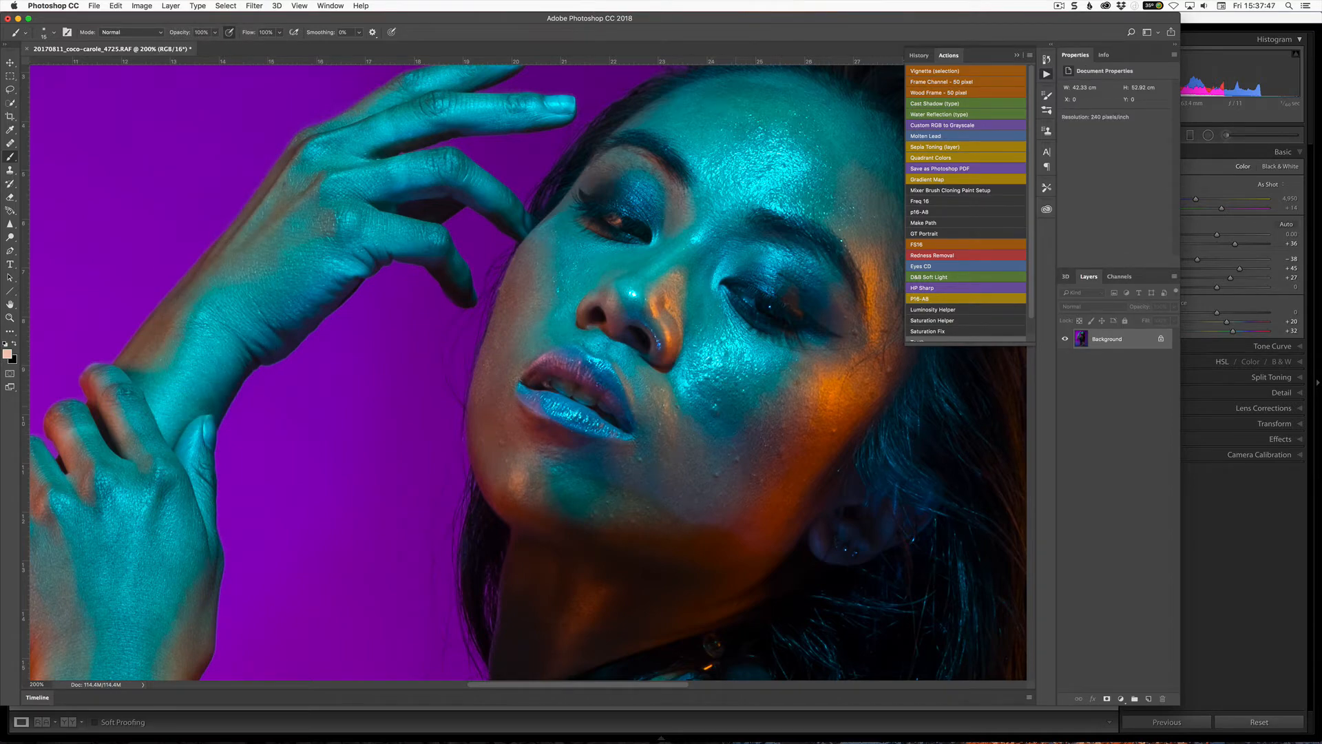
Heal the bumps and blemishes on the model's cheek and chin with the Healing Brush, using a sampled source
key(bracketright)
key(bracketright)
key(bracketright)
key(j)
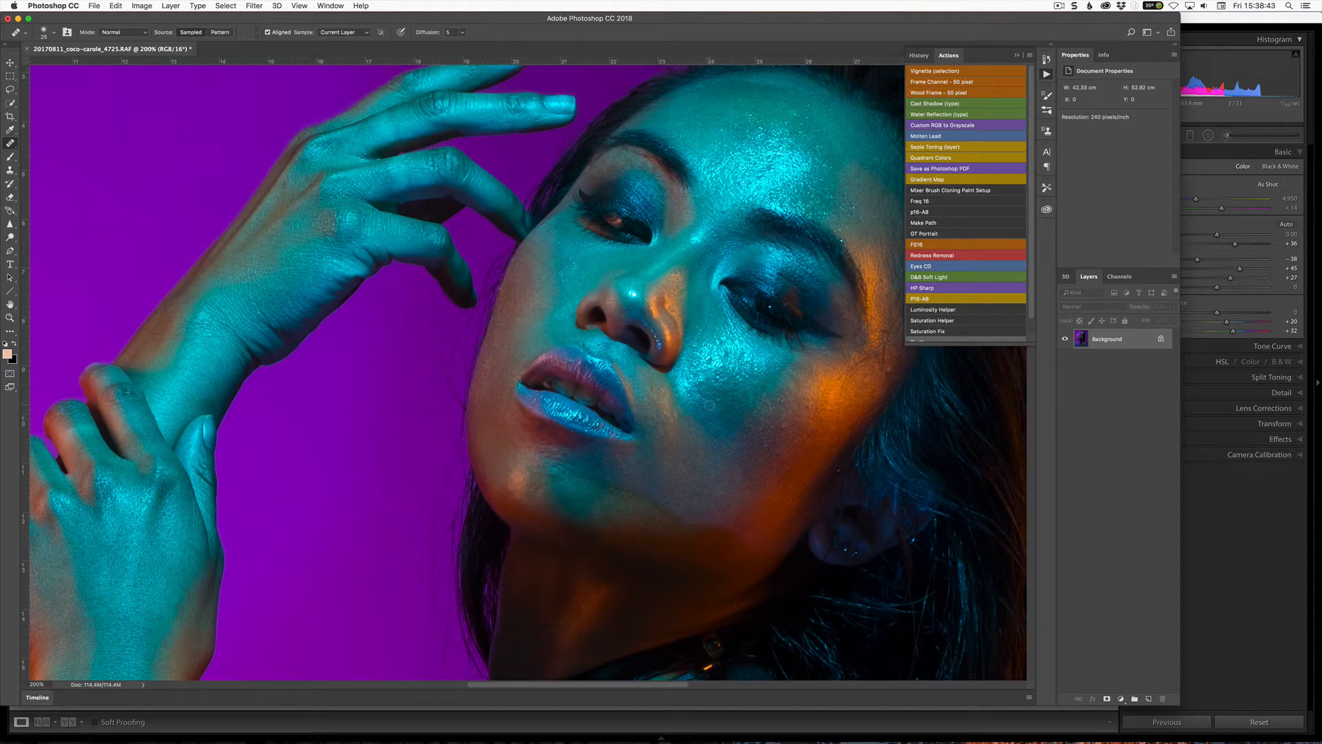
Fade the last healing stroke by lowering its opacity so some original skin texture shows through
key(shift+super+f)
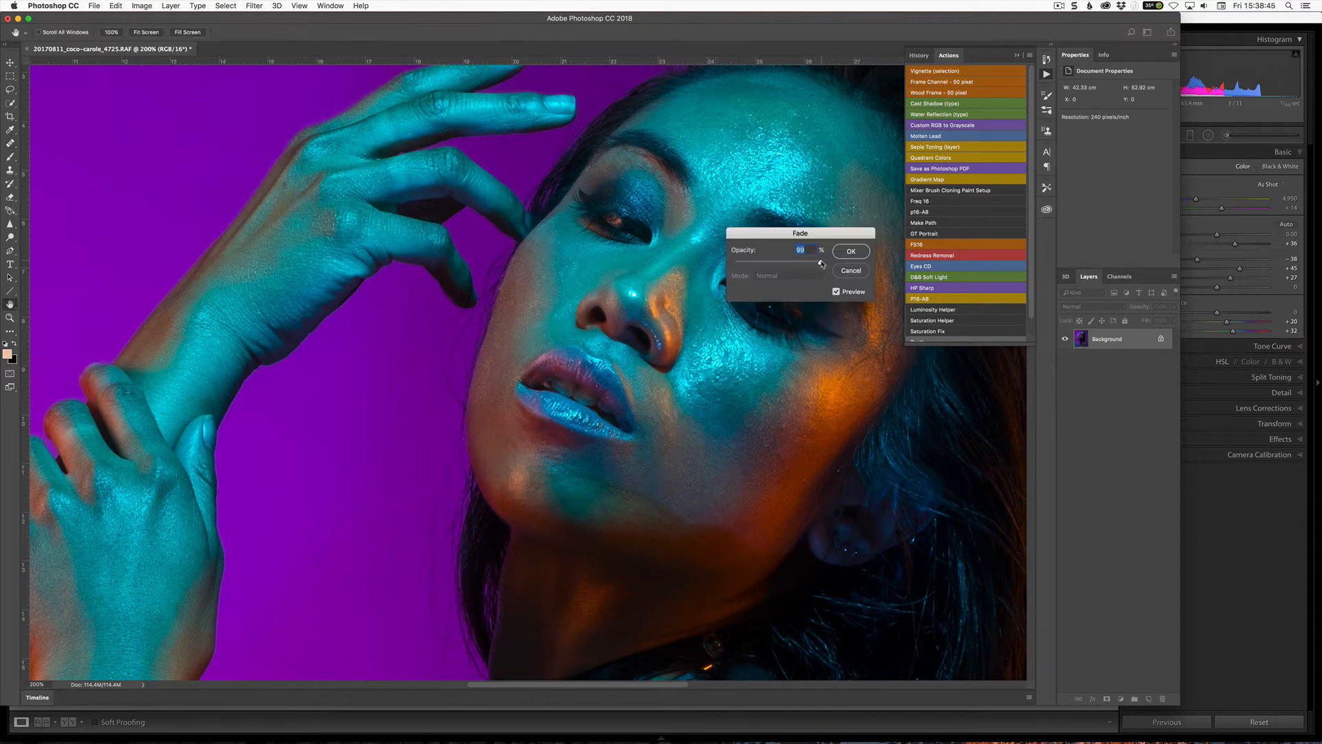
drag(821, 262, 780, 268)
click(849, 252)
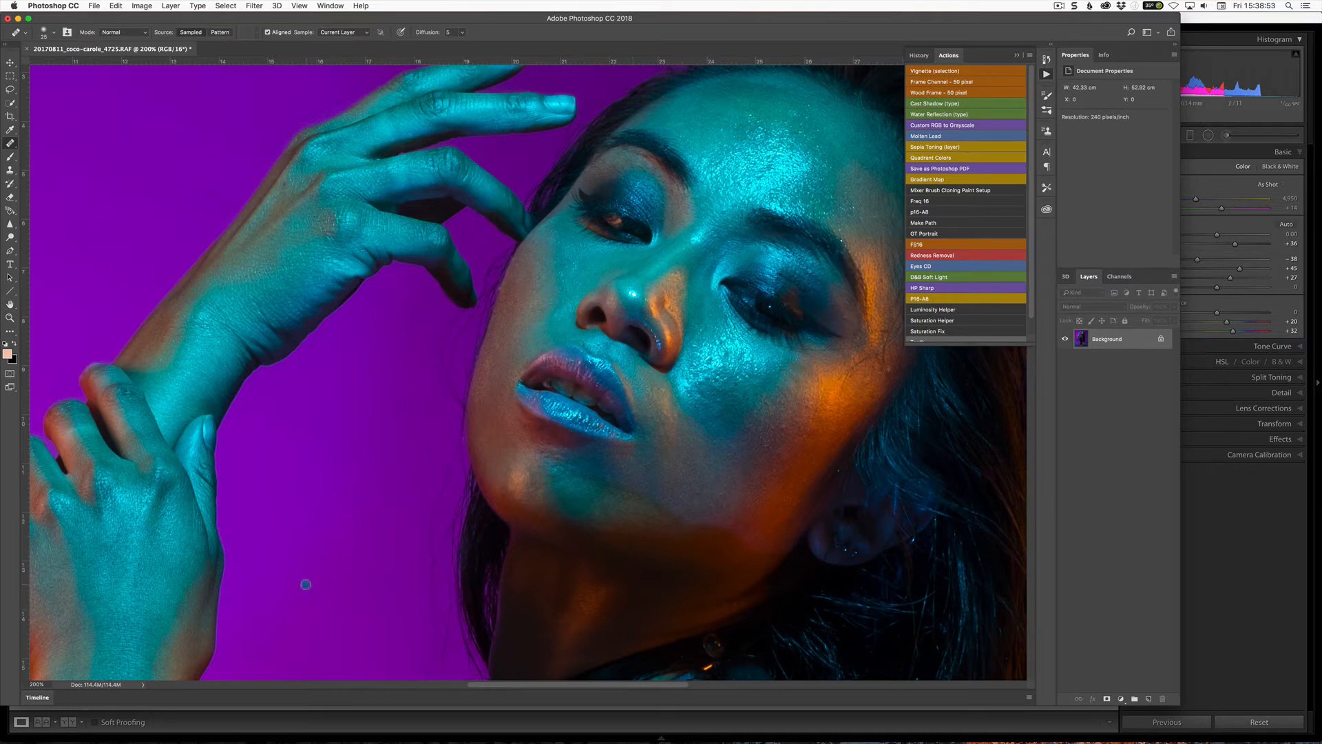
Inspect the model's arms, torso and thighs at 200% for remaining skin blemishes
drag(266, 578, 507, 146)
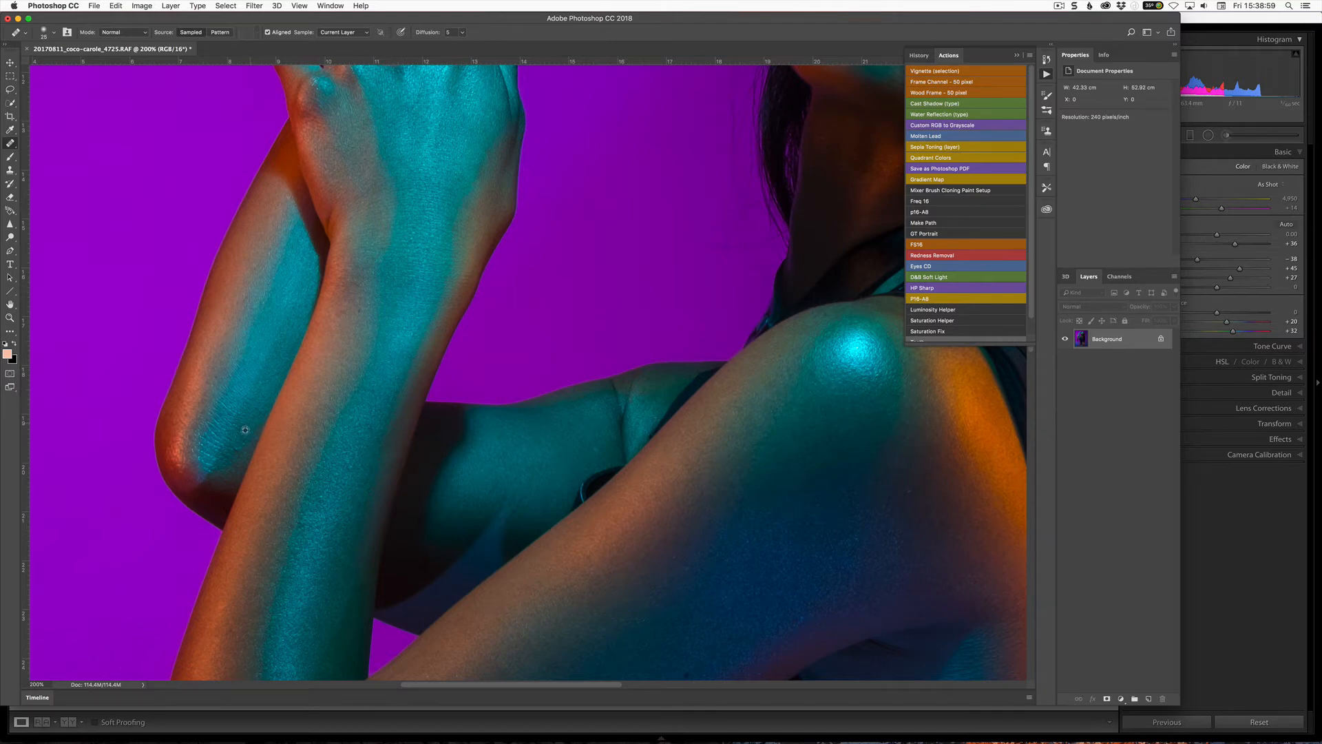
drag(764, 579, 717, 333)
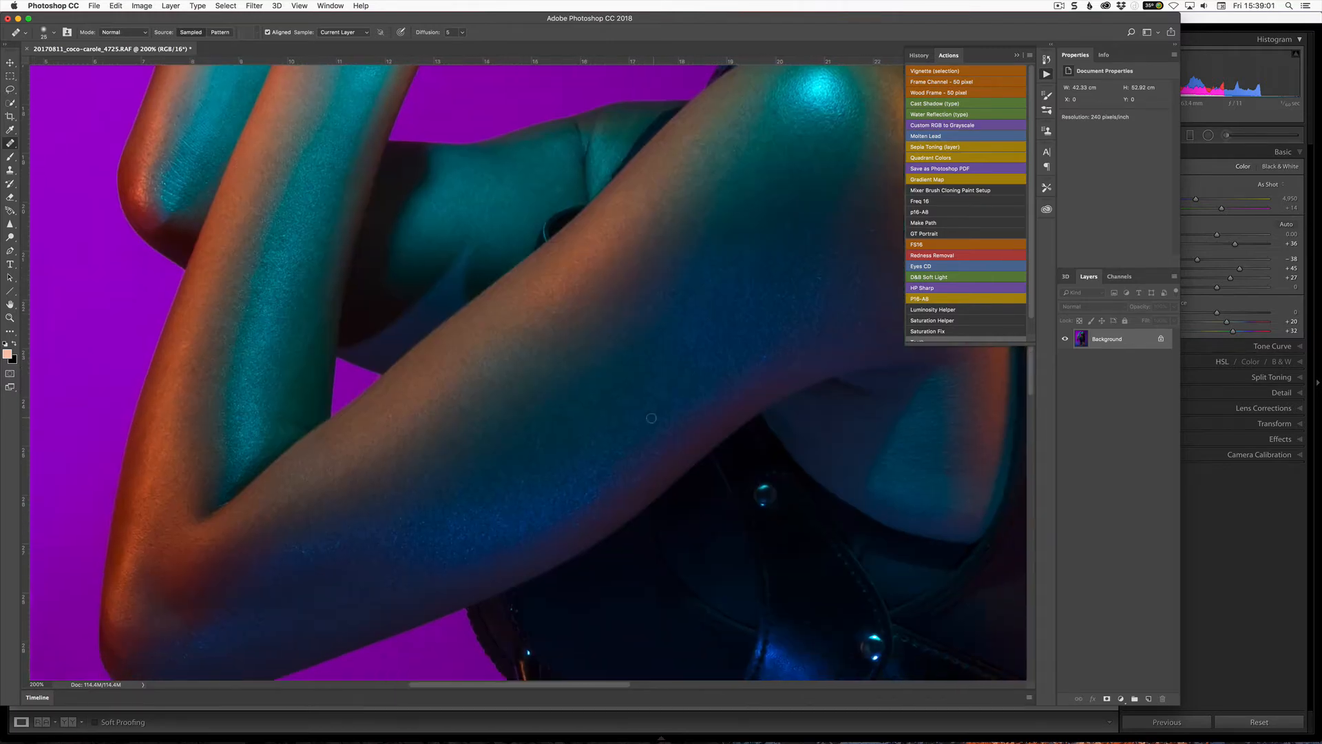
drag(419, 503, 310, 98)
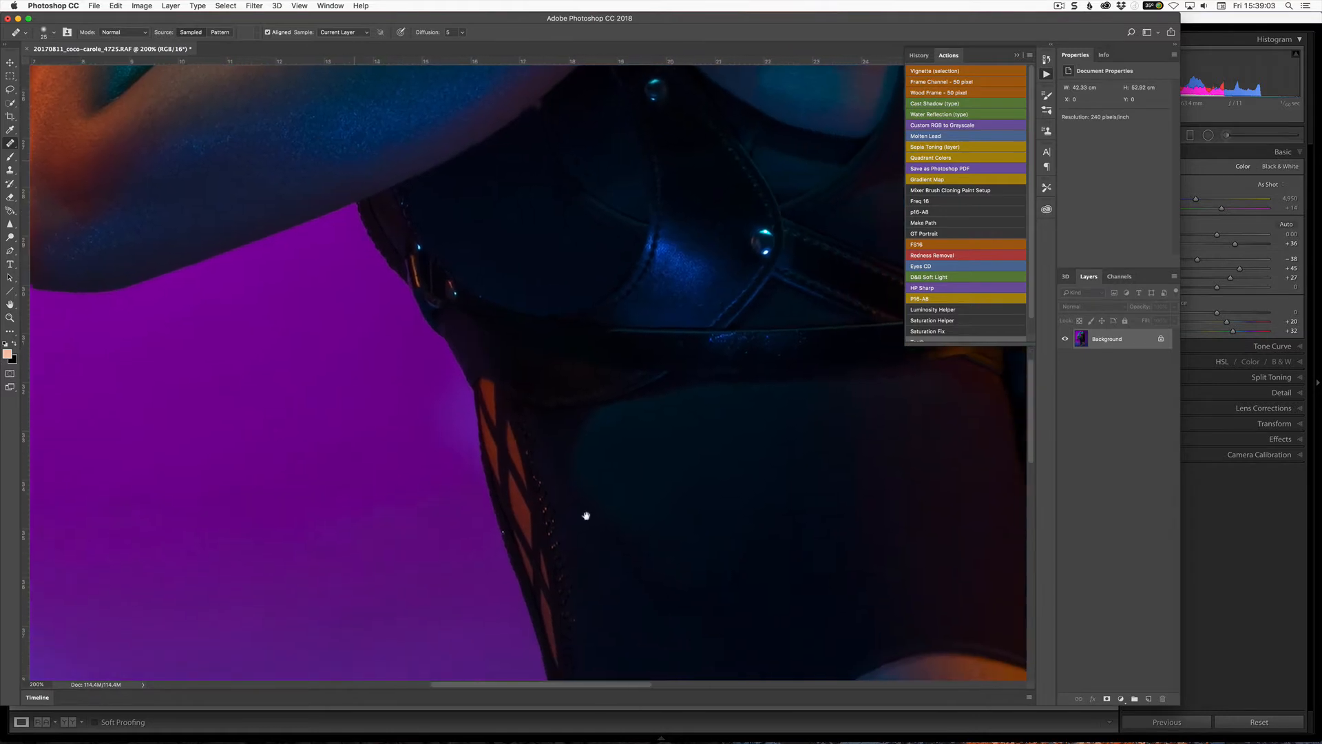
drag(658, 559, 111, 69)
drag(484, 484, 629, 390)
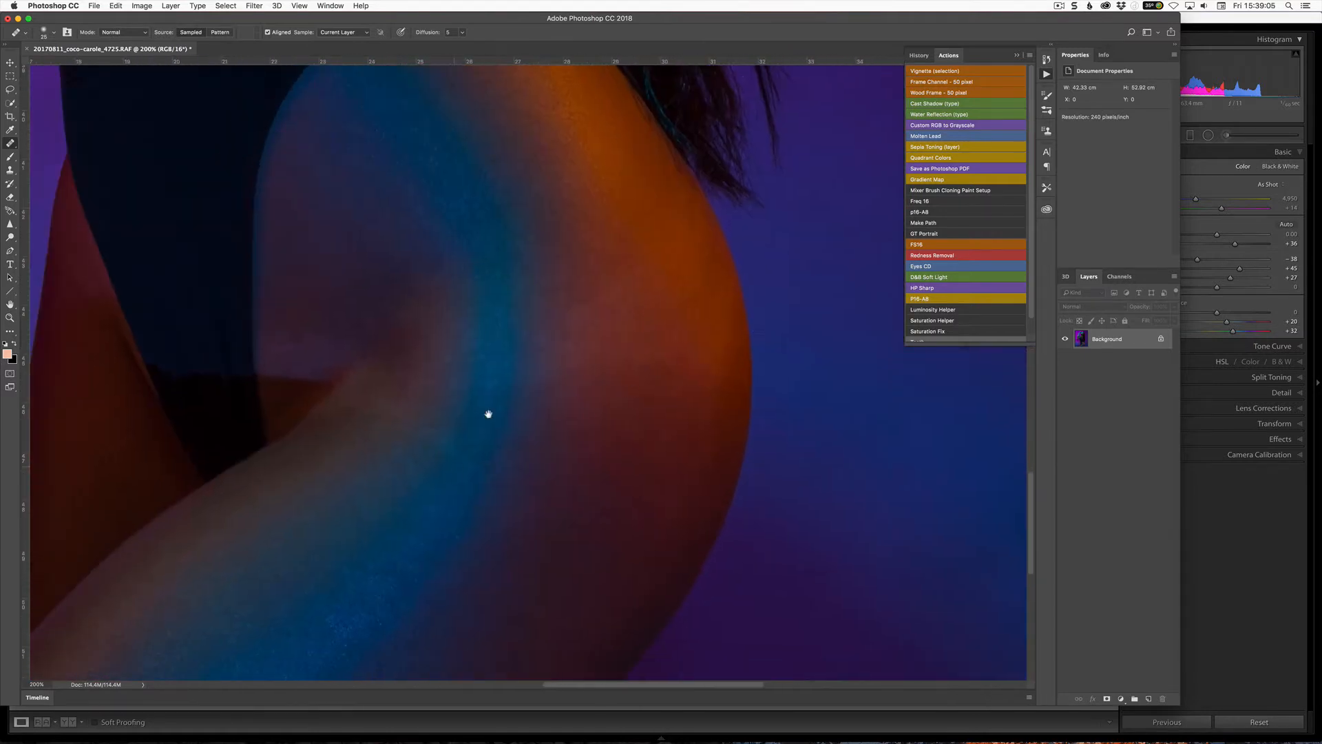
drag(487, 413, 620, 283)
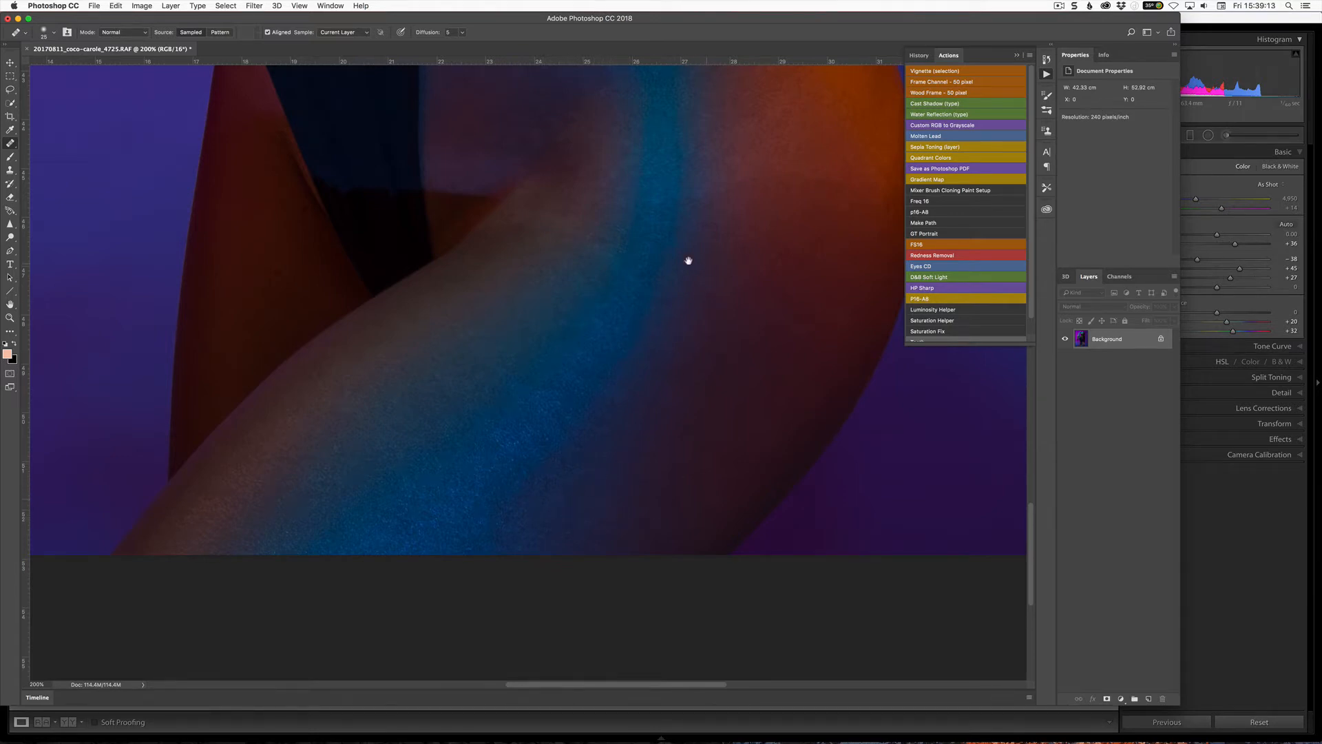
Fade the last healing stroke on the model's upper arm and shoulder skin to 49% opacity
mouse_move(688, 260)
mouse_down()
mouse_move(709, 516)
mouse_move(813, 322)
mouse_move(770, 662)
mouse_up()
drag(806, 413, 812, 614)
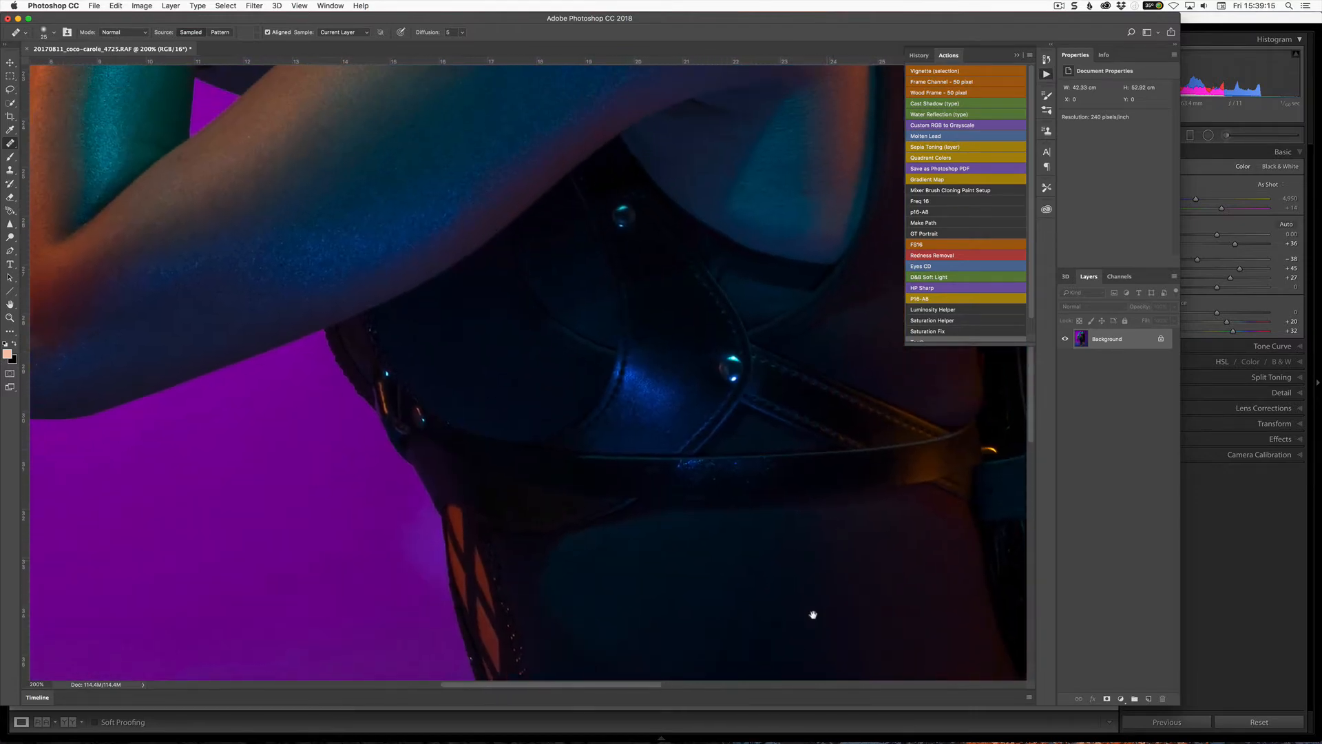
drag(806, 138, 806, 370)
drag(806, 206, 806, 482)
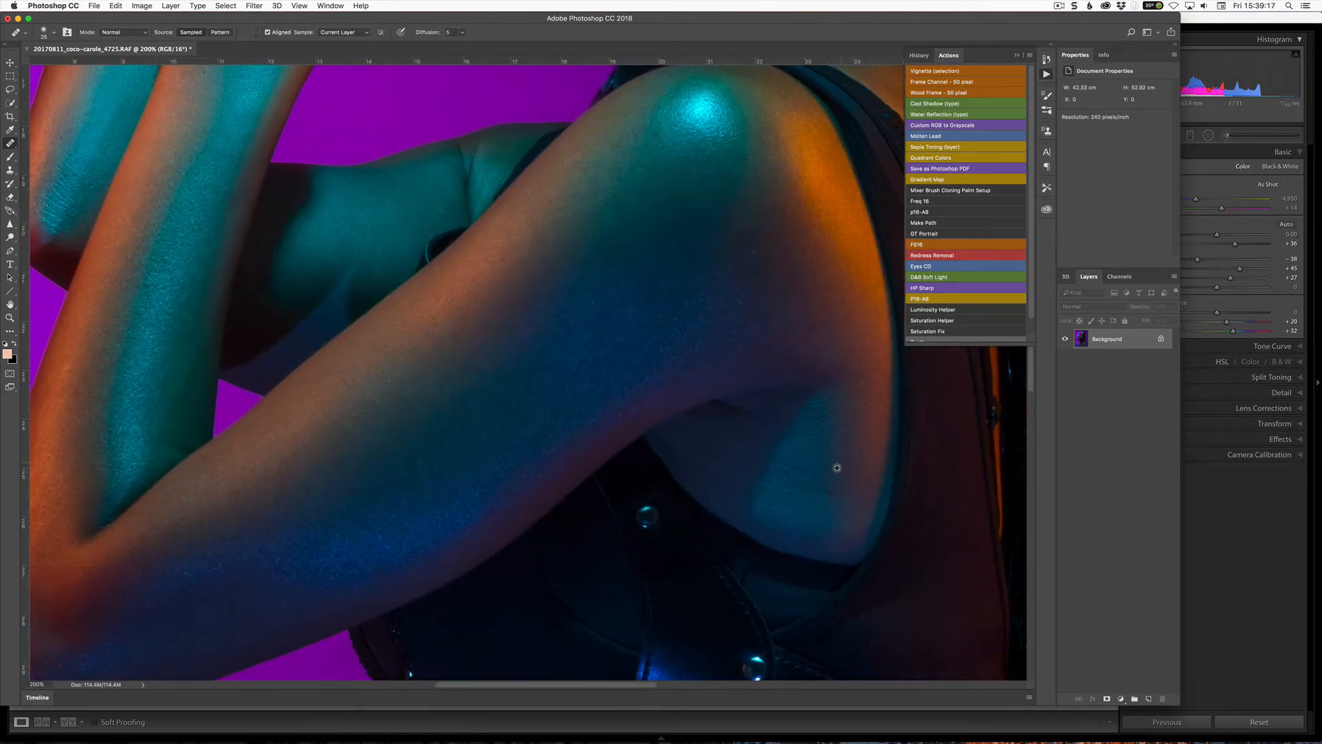
drag(754, 270, 803, 480)
drag(644, 424, 744, 473)
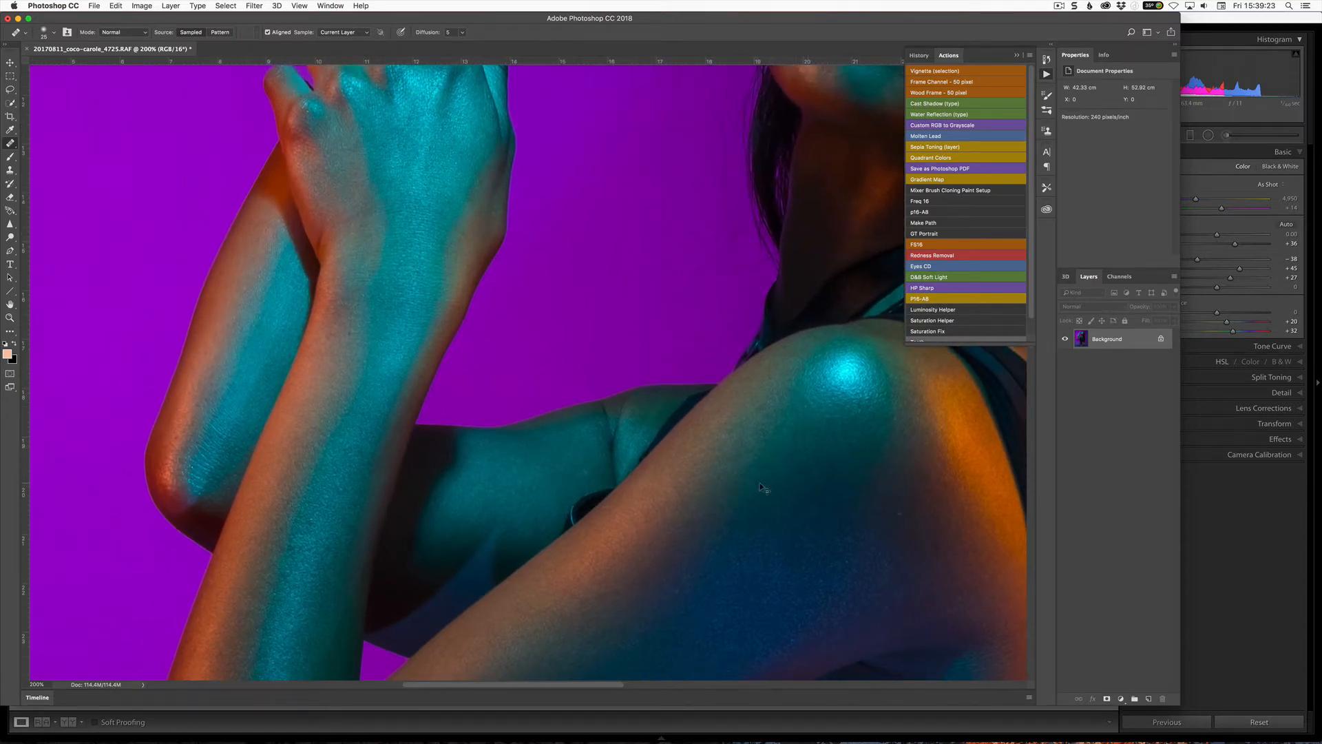
key(super+shift+f)
drag(822, 264, 777, 266)
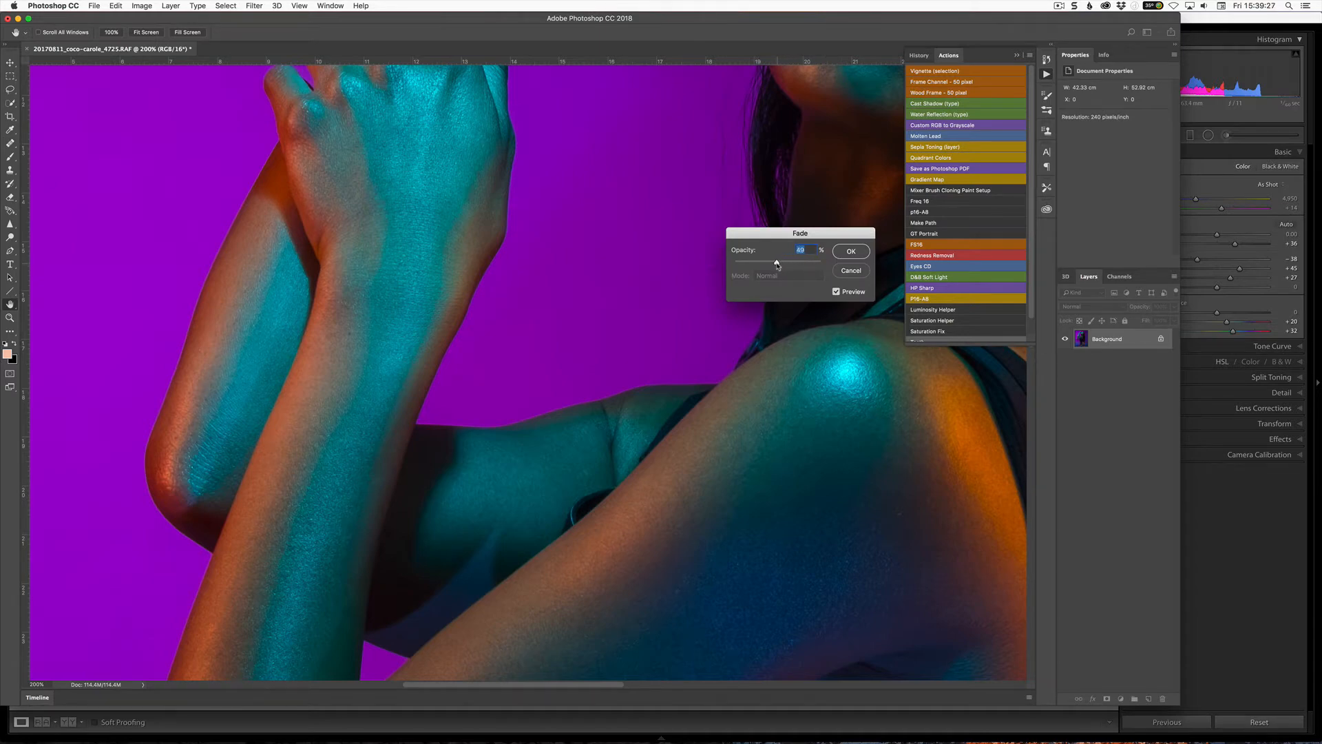
click(851, 258)
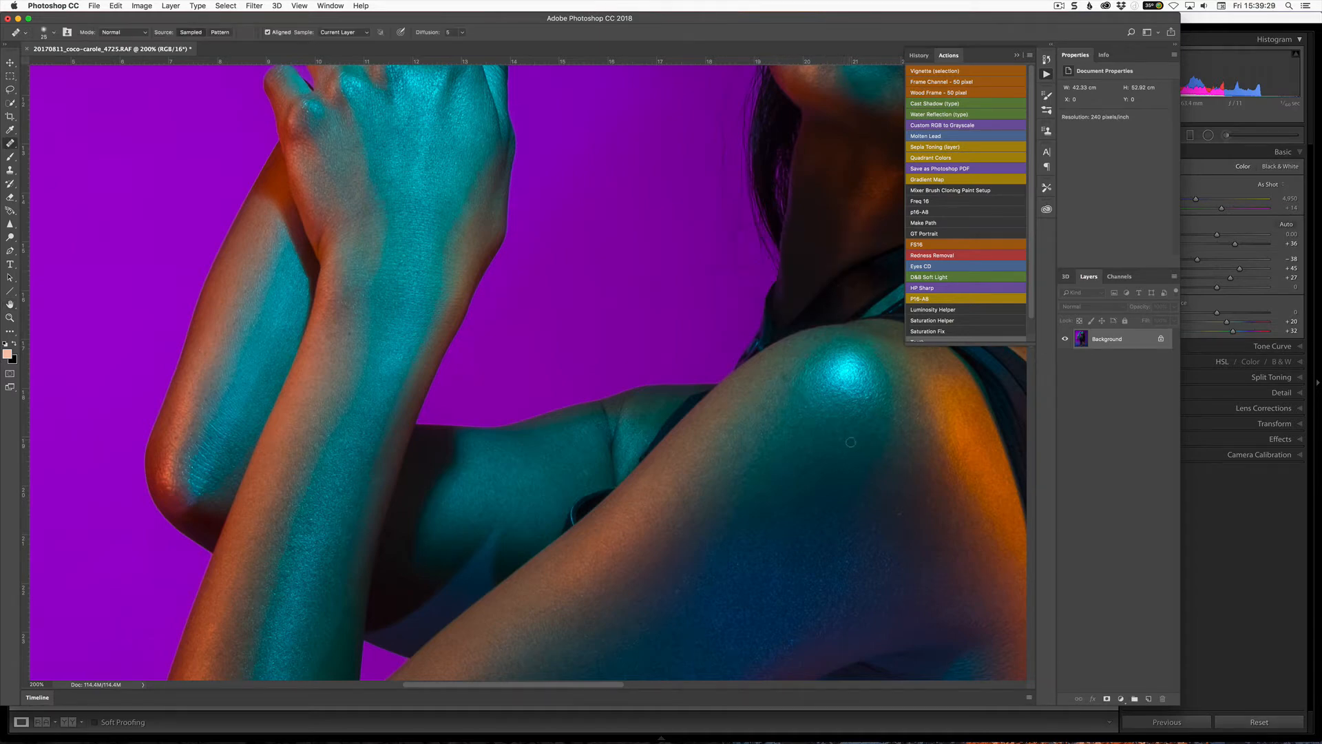
Duplicate the background layer twice and rename the lower copy Blur and the upper copy Texture
drag(845, 414, 768, 546)
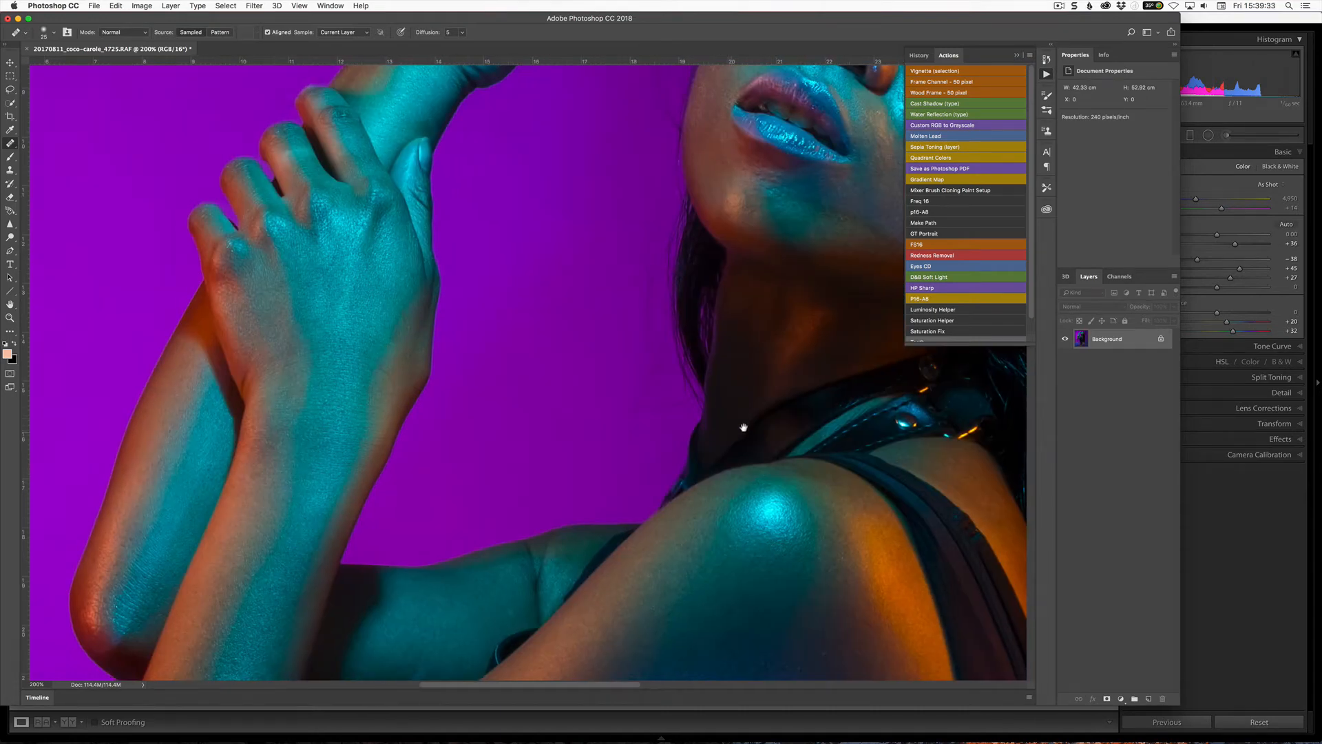
drag(744, 427, 667, 569)
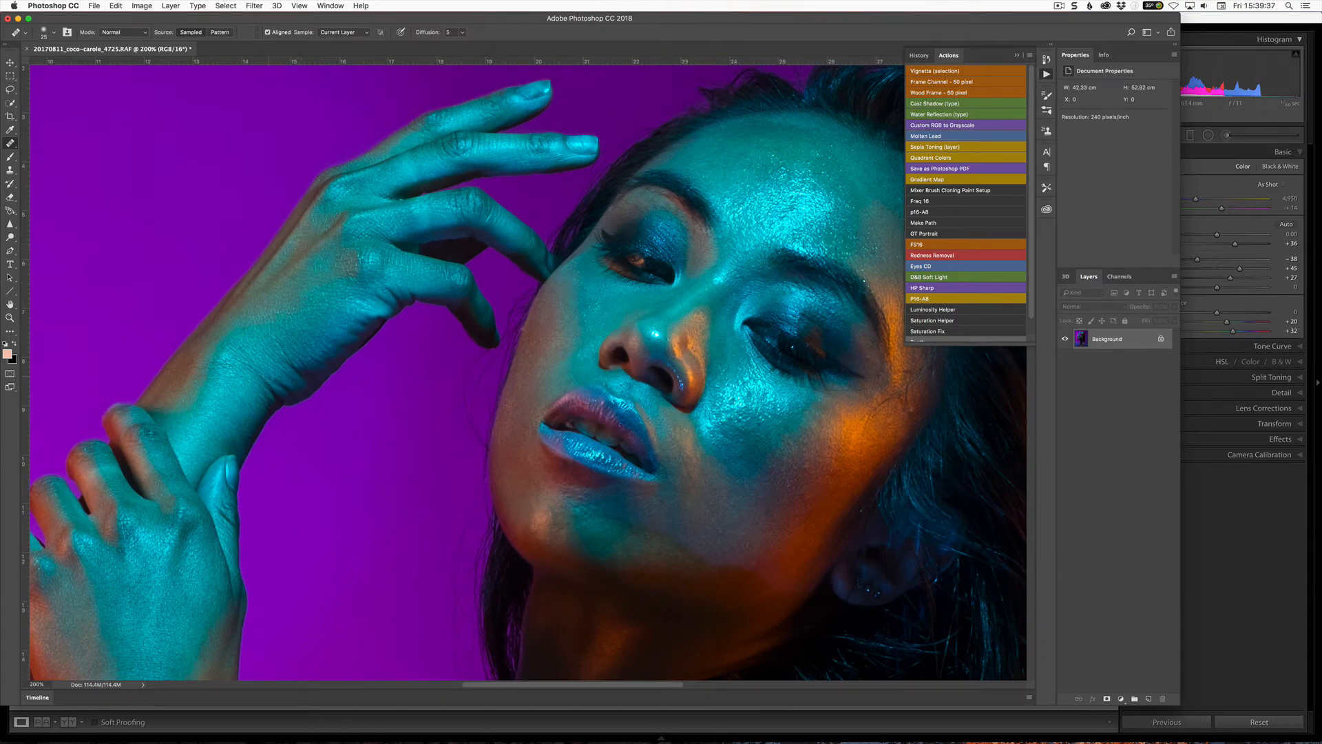
drag(763, 473, 655, 472)
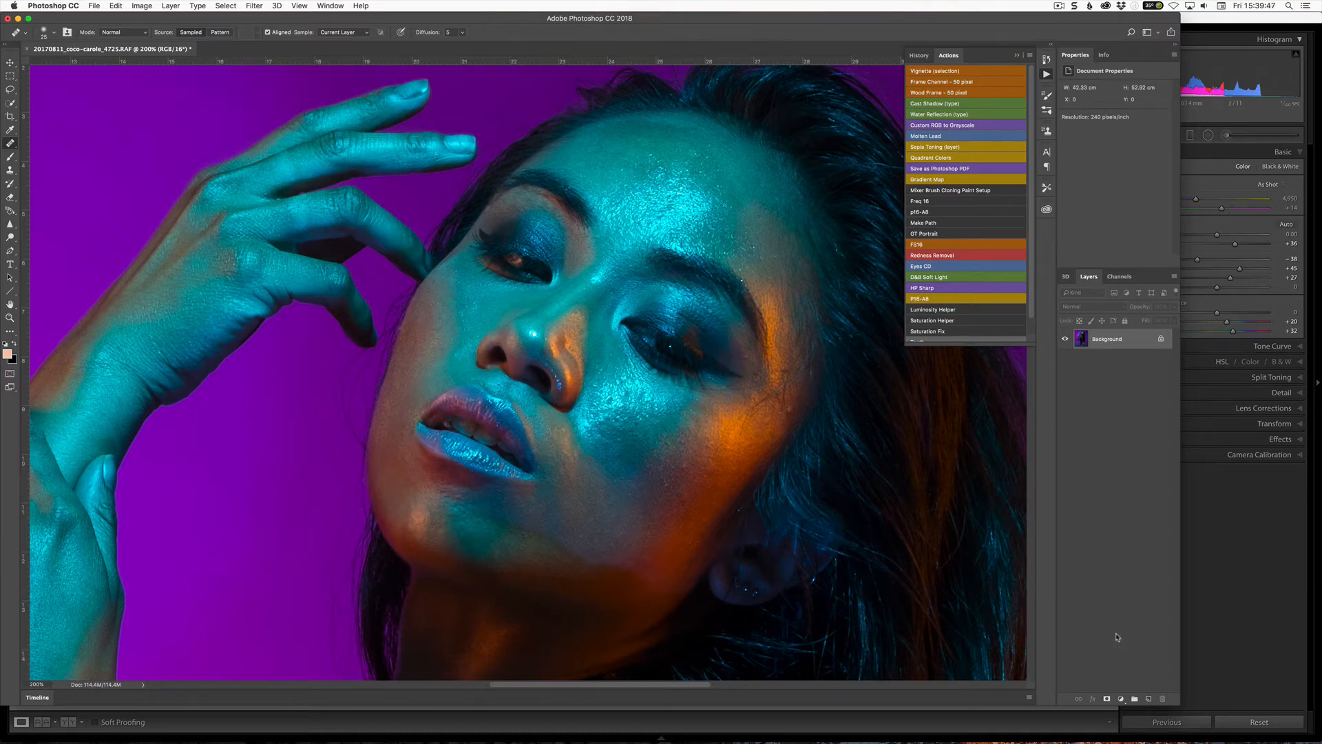
key(super+j)
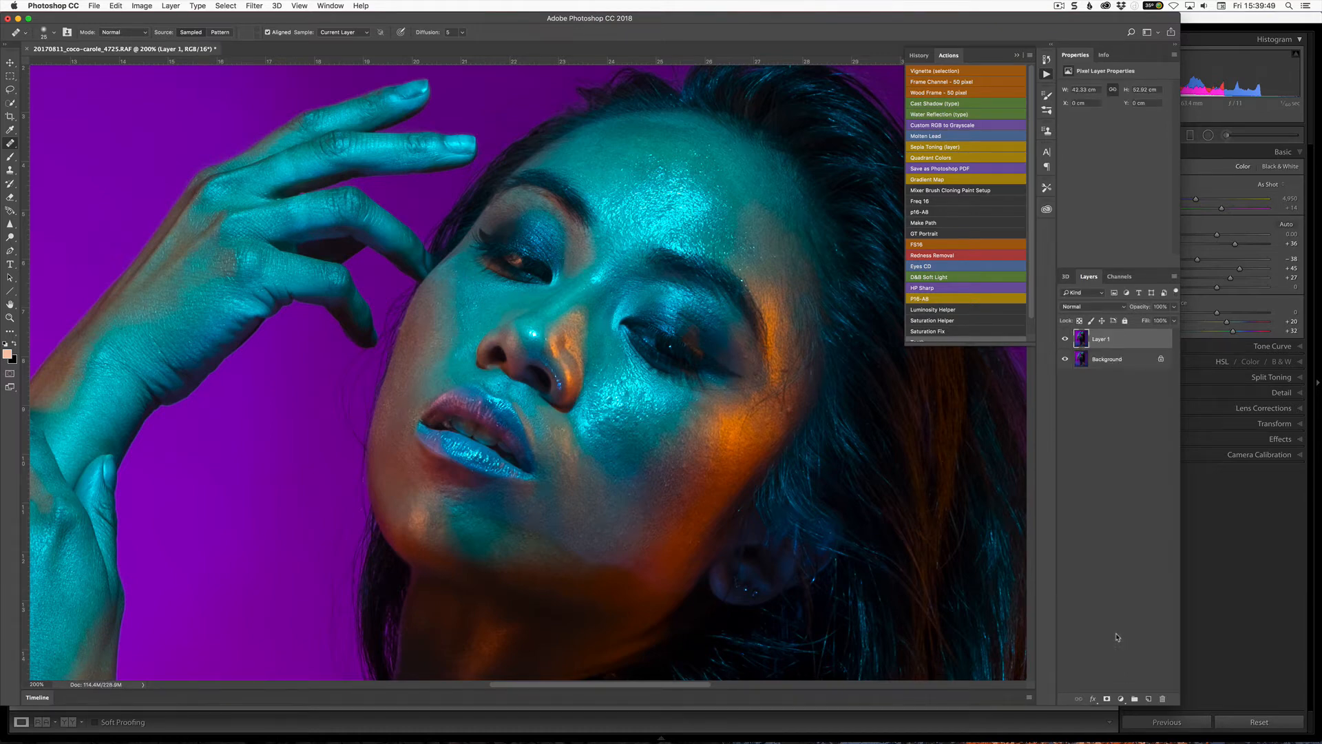
drag(1130, 341, 1149, 697)
double_click(1102, 358)
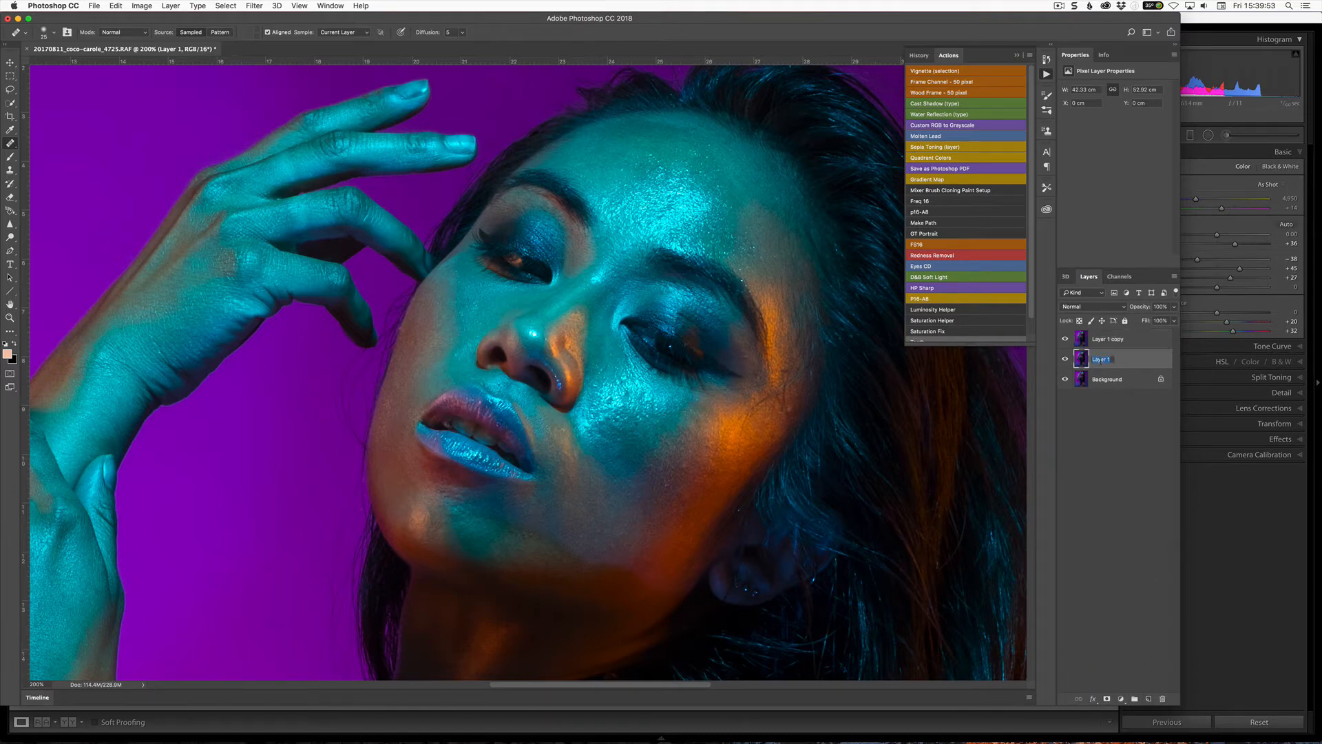
text(Blur)
key(Return)
double_click(1113, 340)
text(Tex)
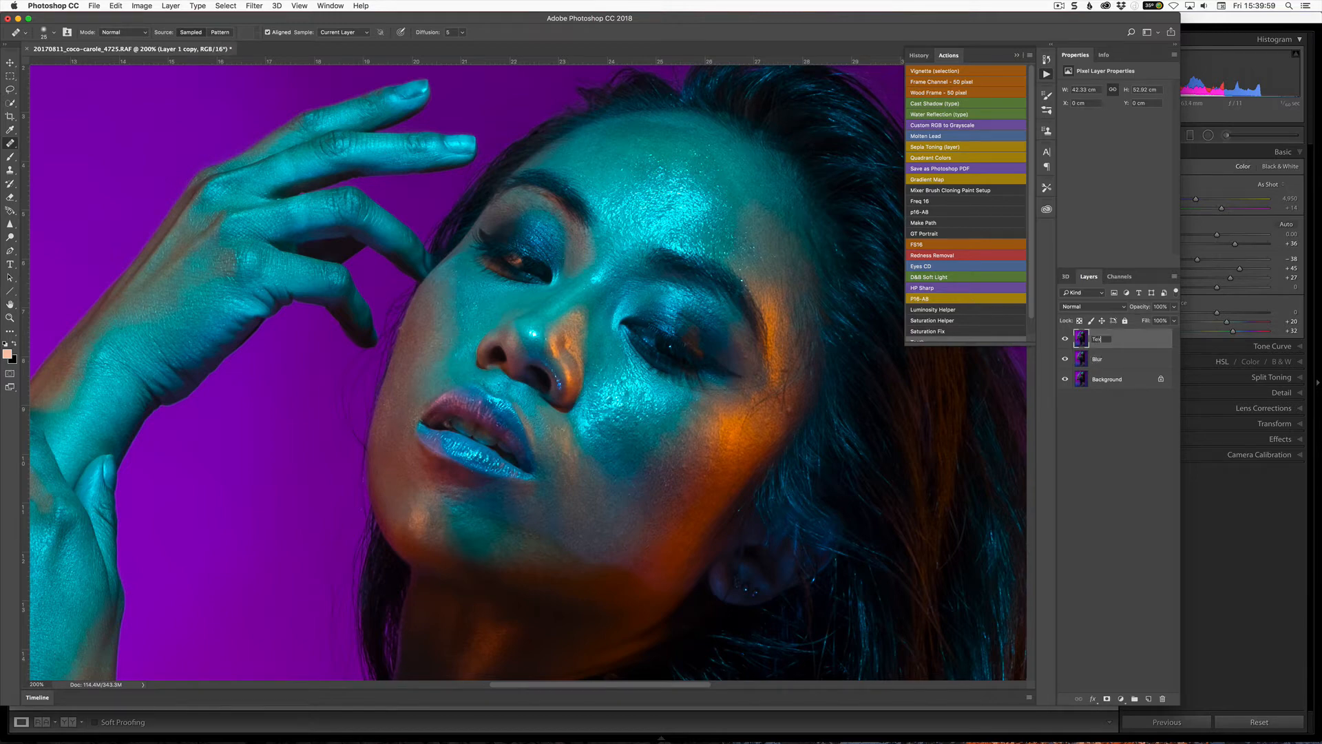
text(ture)
key(Return)
Hide the Texture layer and apply a Gaussian Blur to the Blur layer, strong enough to remove the fine skin texture
click(1066, 339)
click(1104, 359)
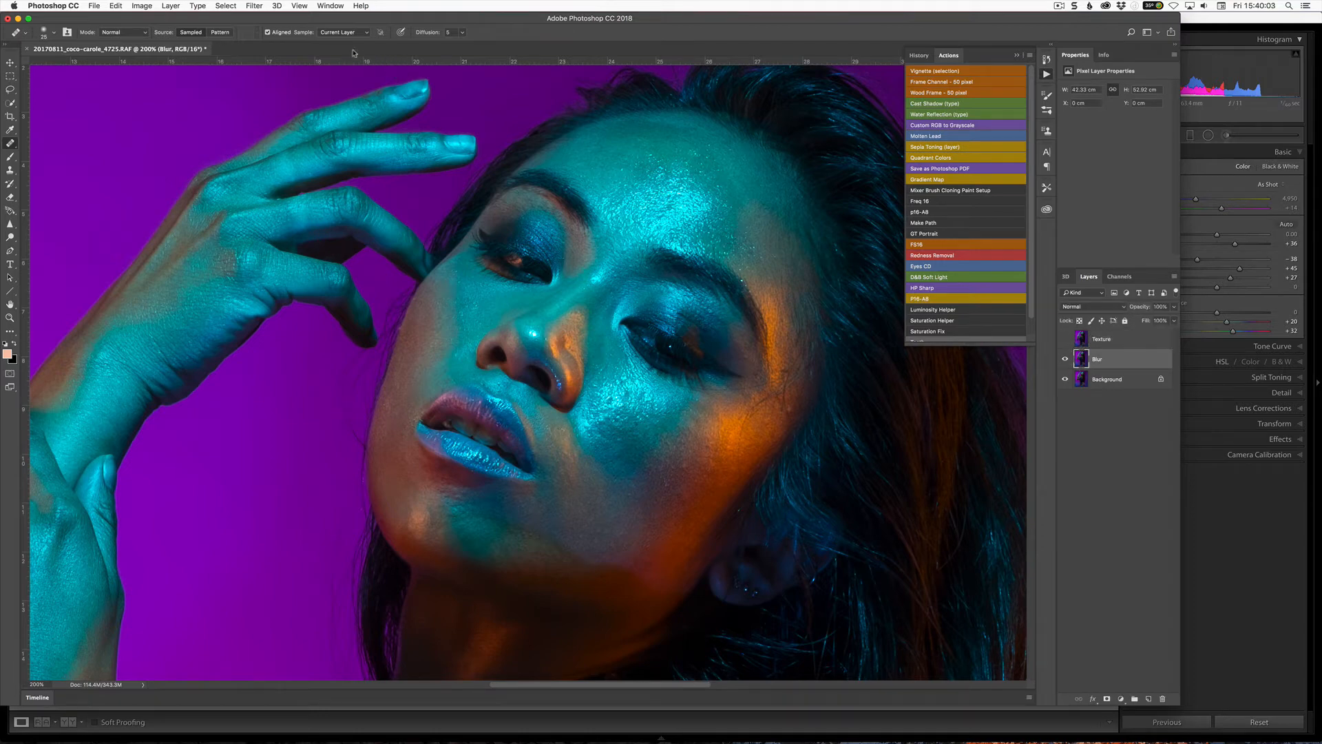
click(262, 5)
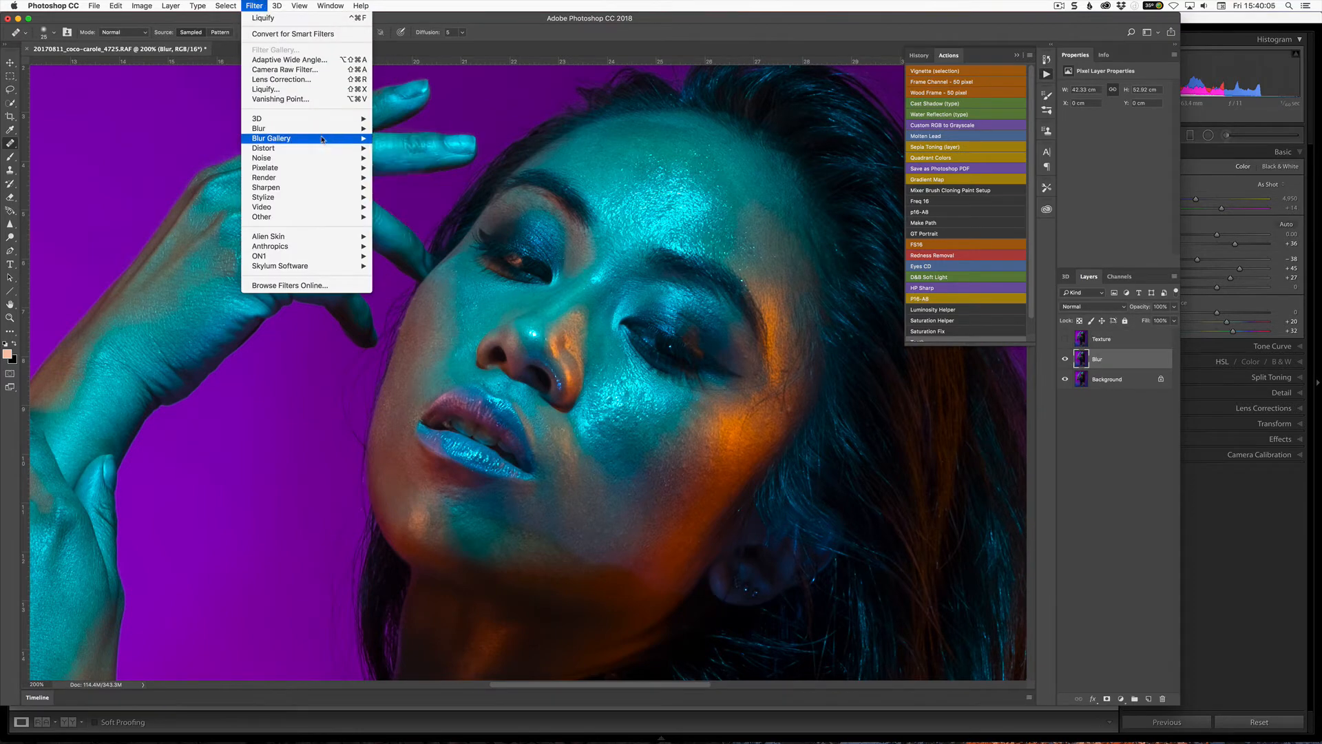
mouse_move(325, 128)
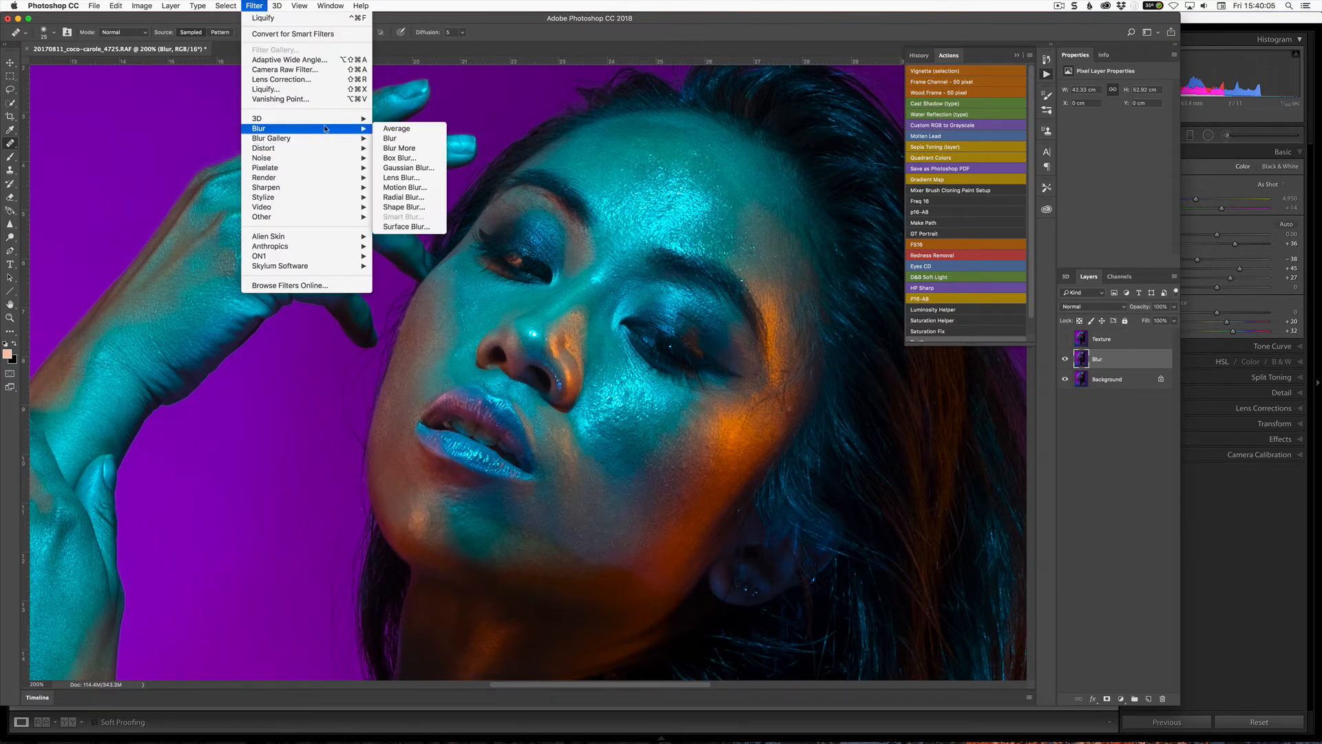
click(435, 170)
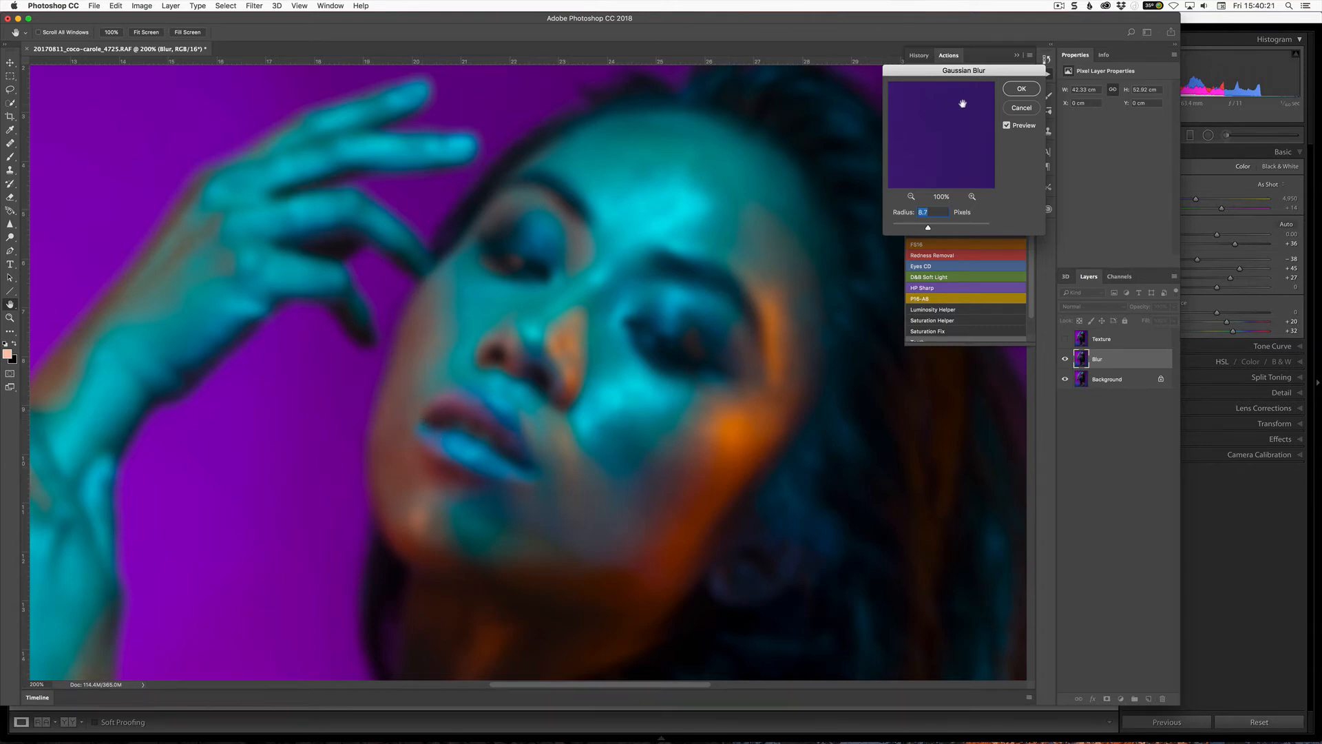
click(1022, 108)
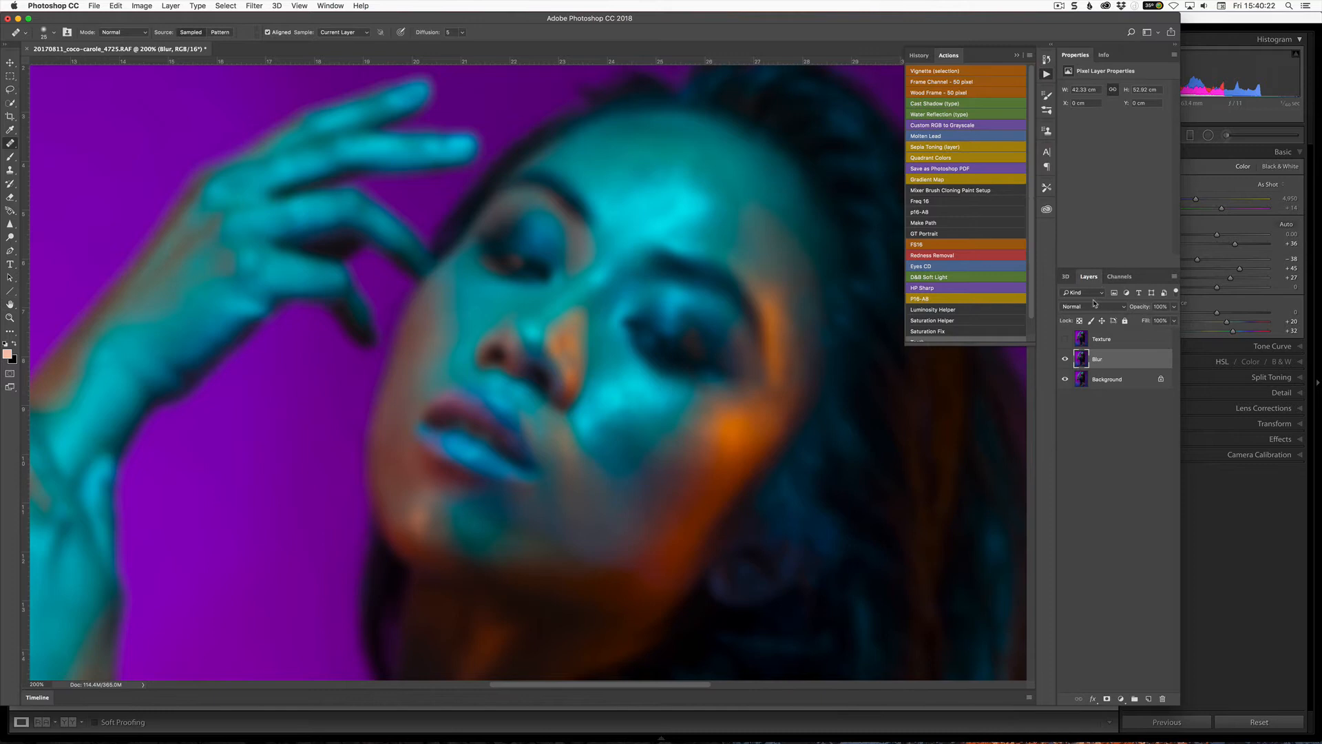
Show the Texture layer and run Apply Image on it from the Blur layer, inverted, with Add blending, scale 2 and offset 0
click(1065, 339)
click(1123, 343)
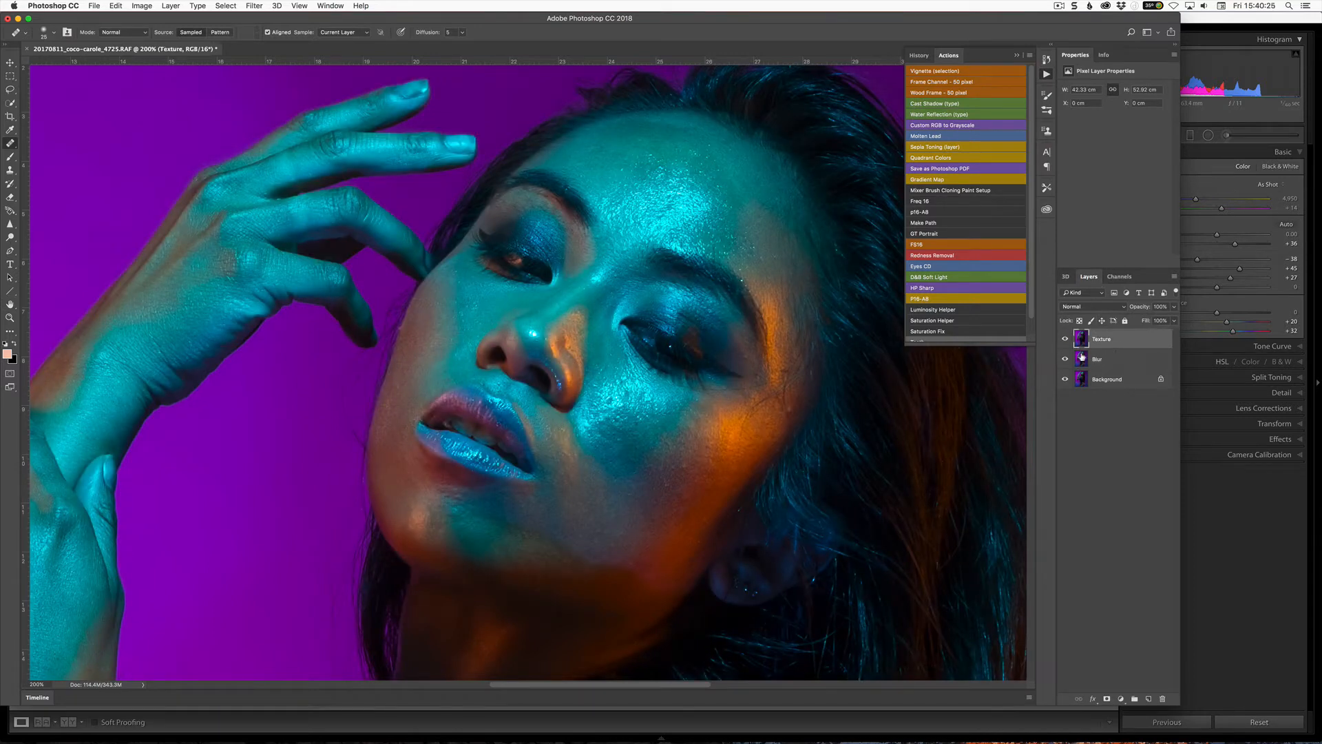
click(143, 6)
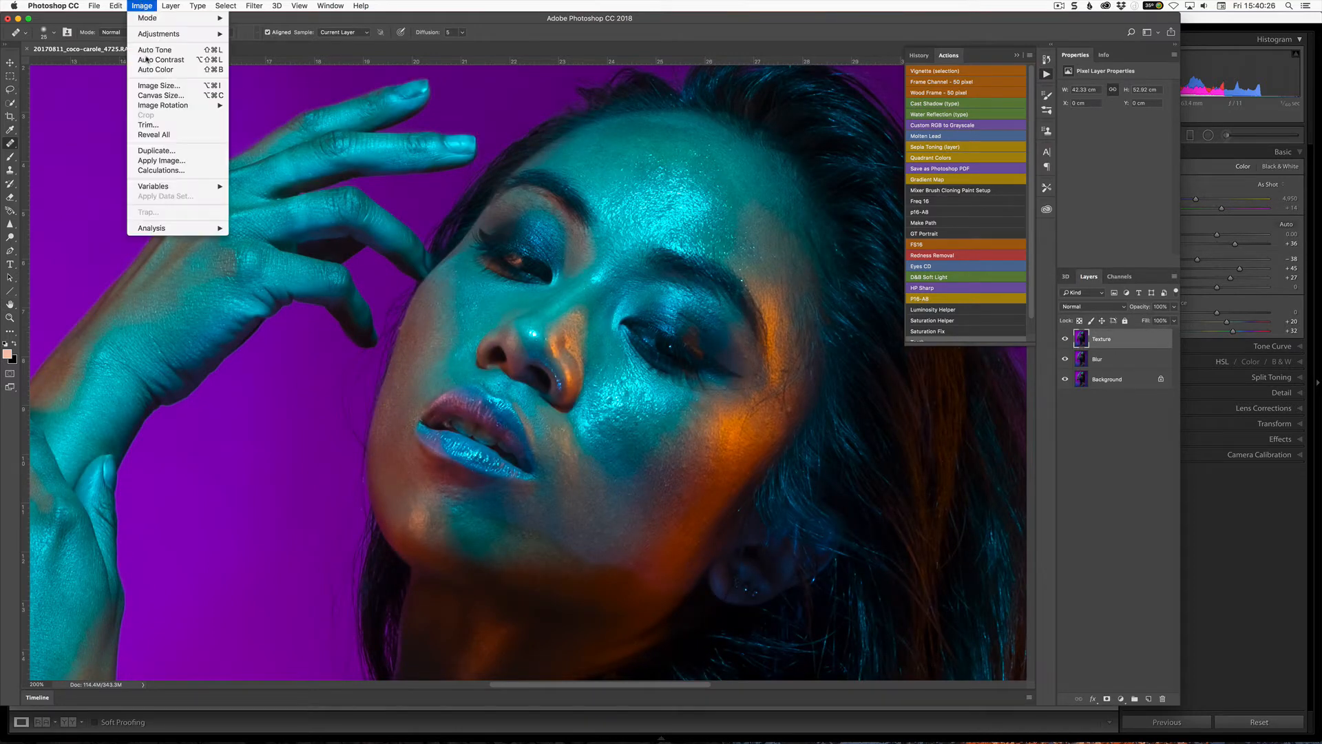
click(176, 164)
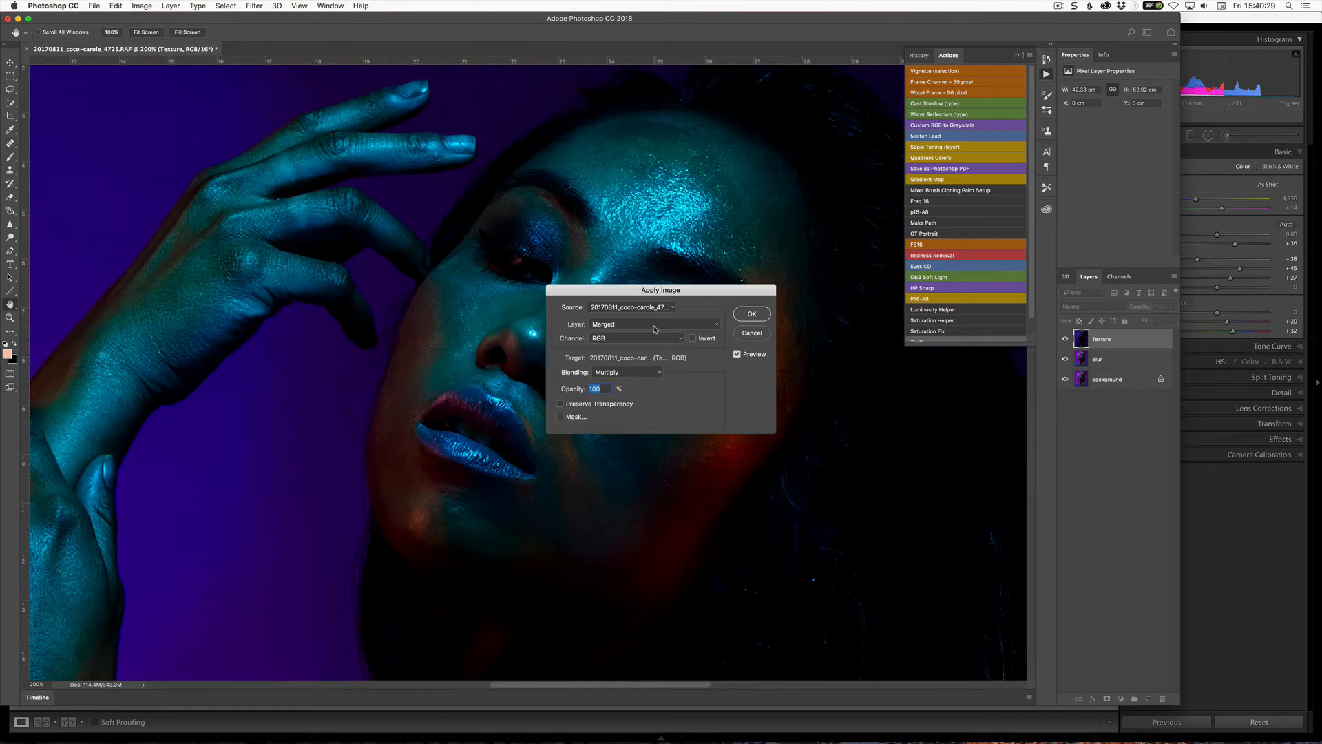
click(656, 328)
click(652, 347)
click(644, 372)
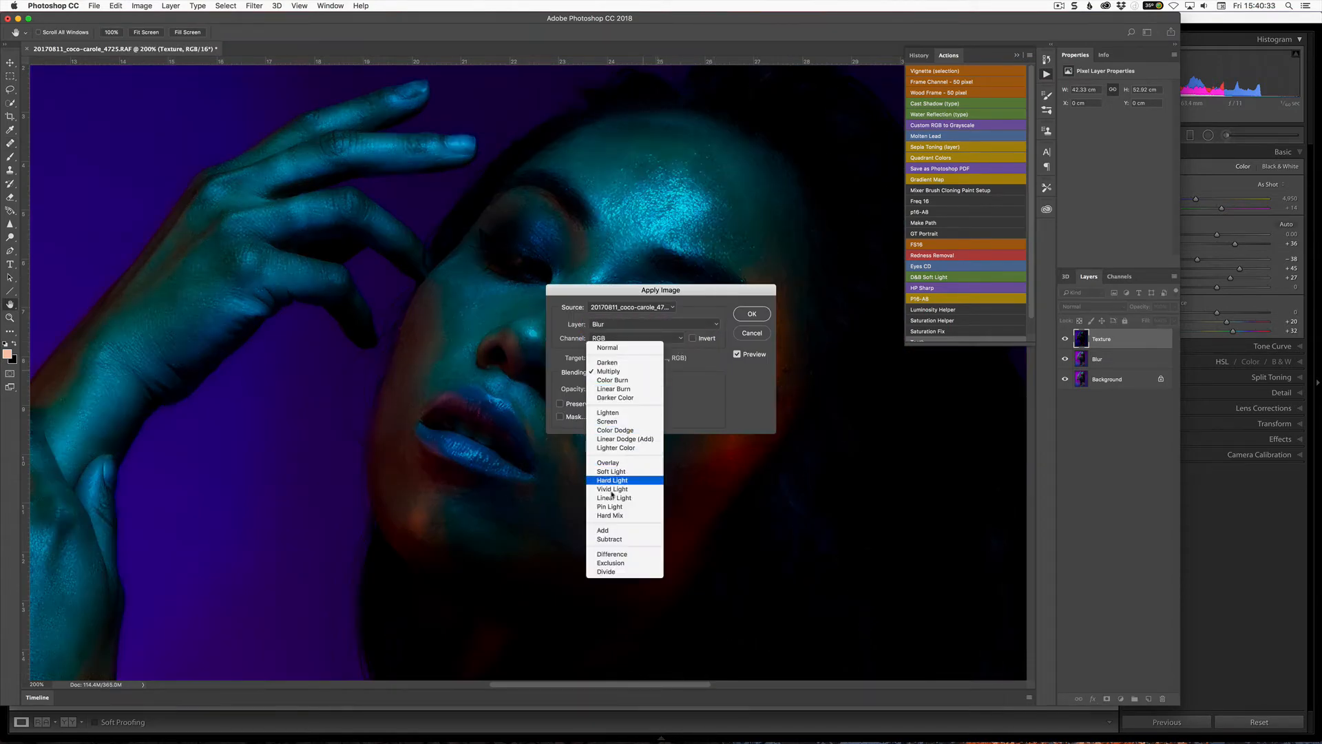
click(641, 530)
click(692, 338)
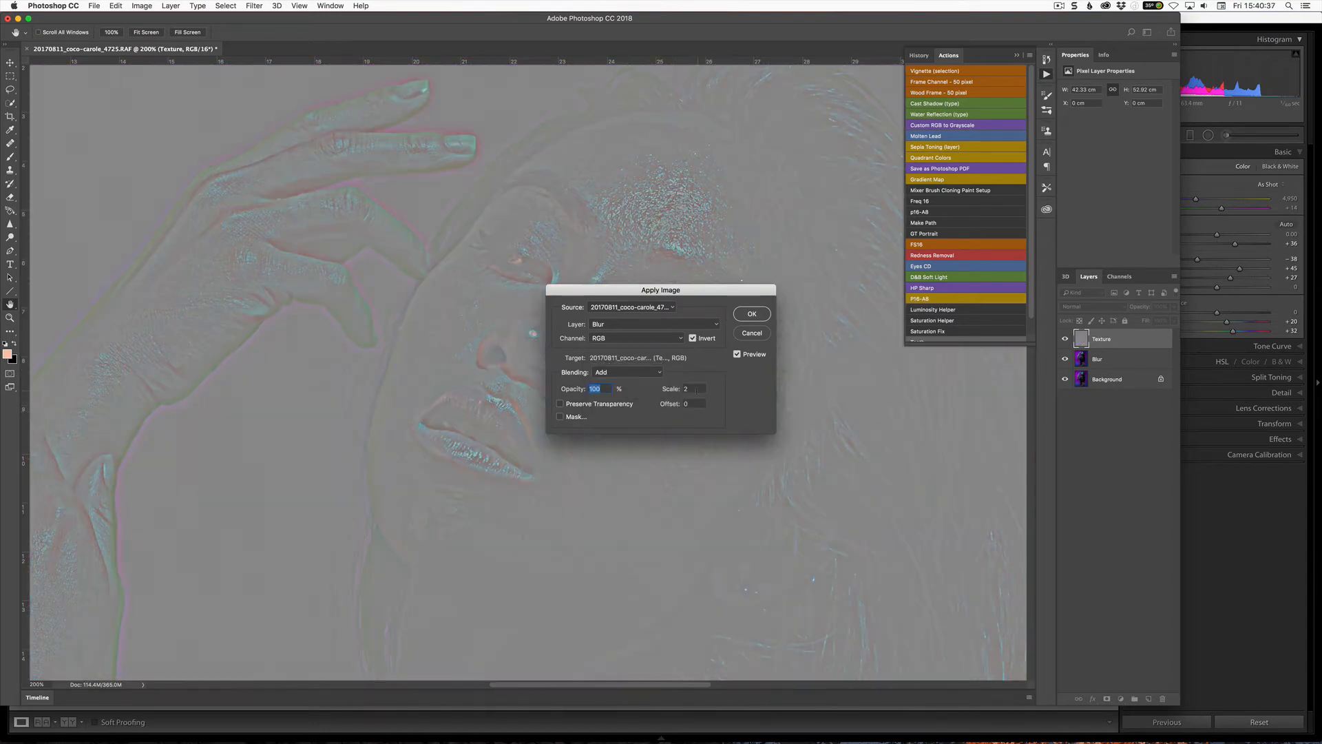
click(752, 315)
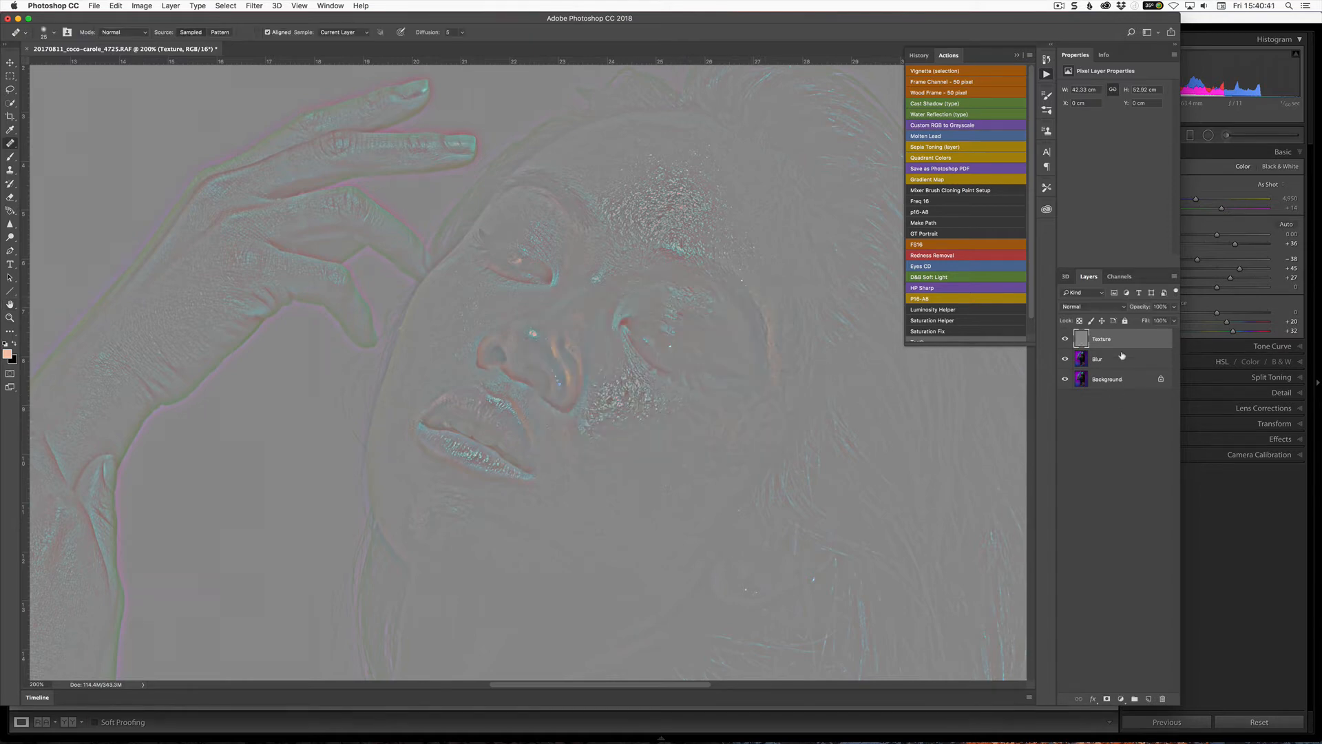
Set the Texture layer's blend mode to Linear Light and compare the result with the original background and with the texture hidden
click(1100, 307)
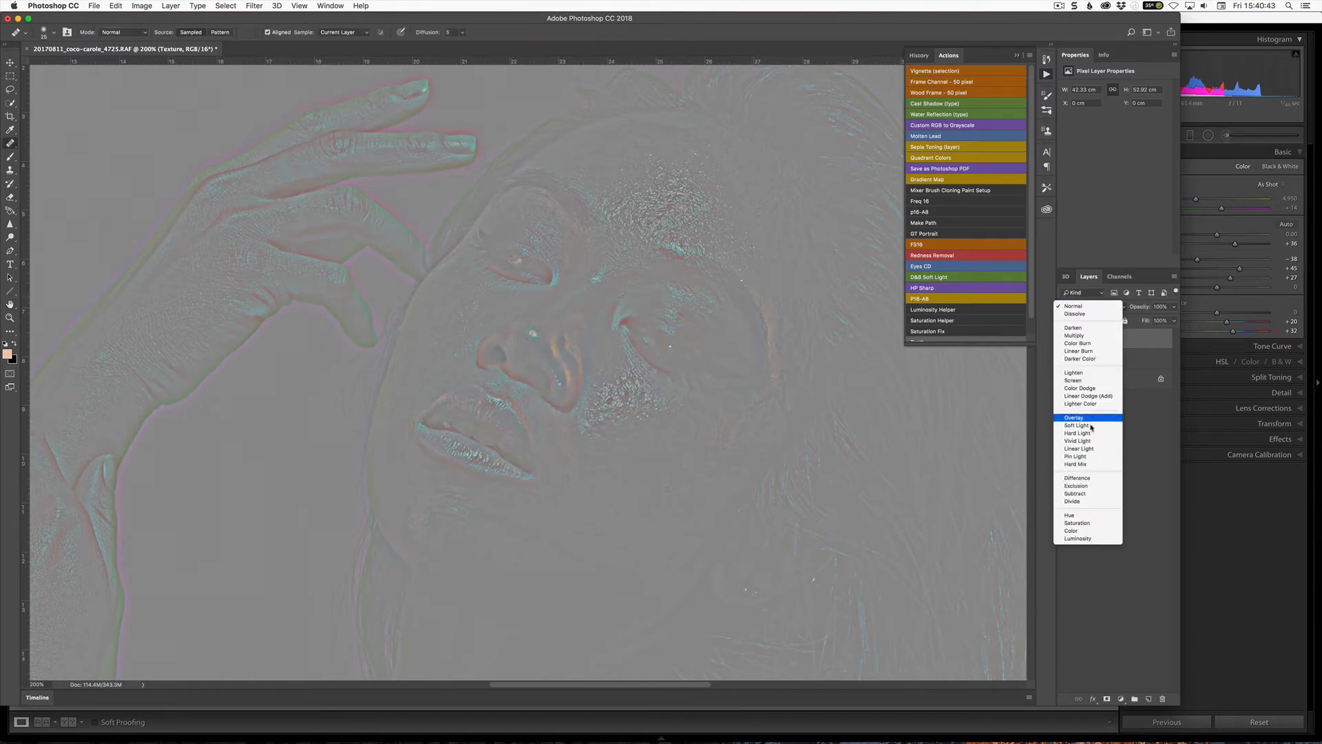
click(1090, 449)
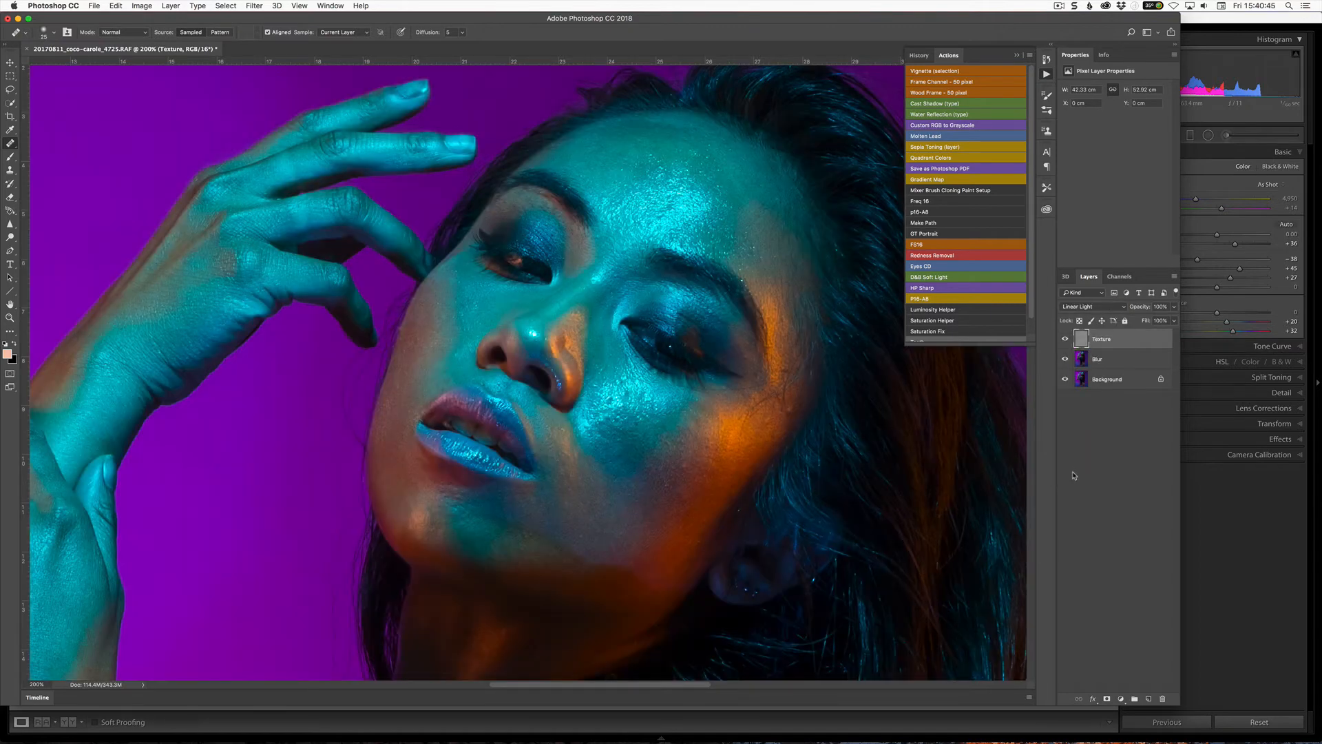
alt+click(1065, 380)
alt+click(1066, 380)
click(1066, 339)
click(1066, 340)
Duplicate the Blur layer as a working copy and hide the Texture layer
click(1116, 363)
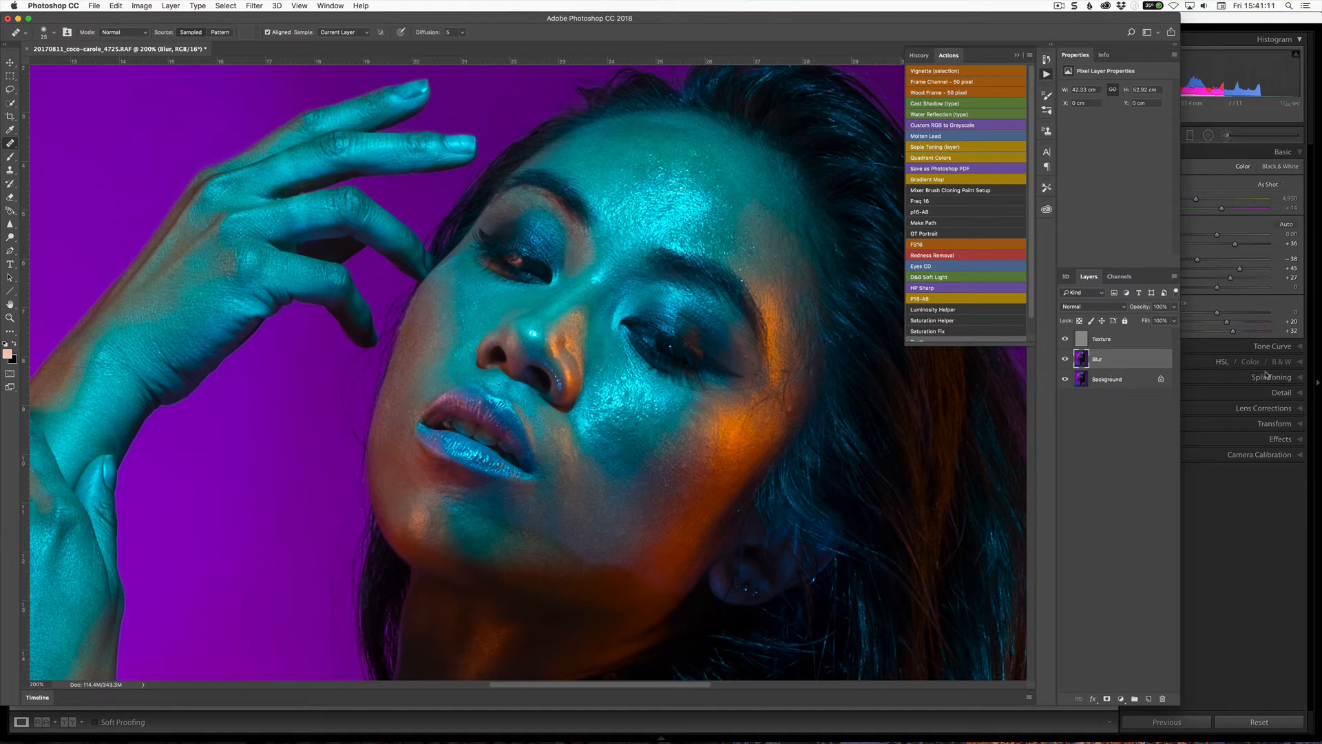
drag(1113, 361, 1152, 698)
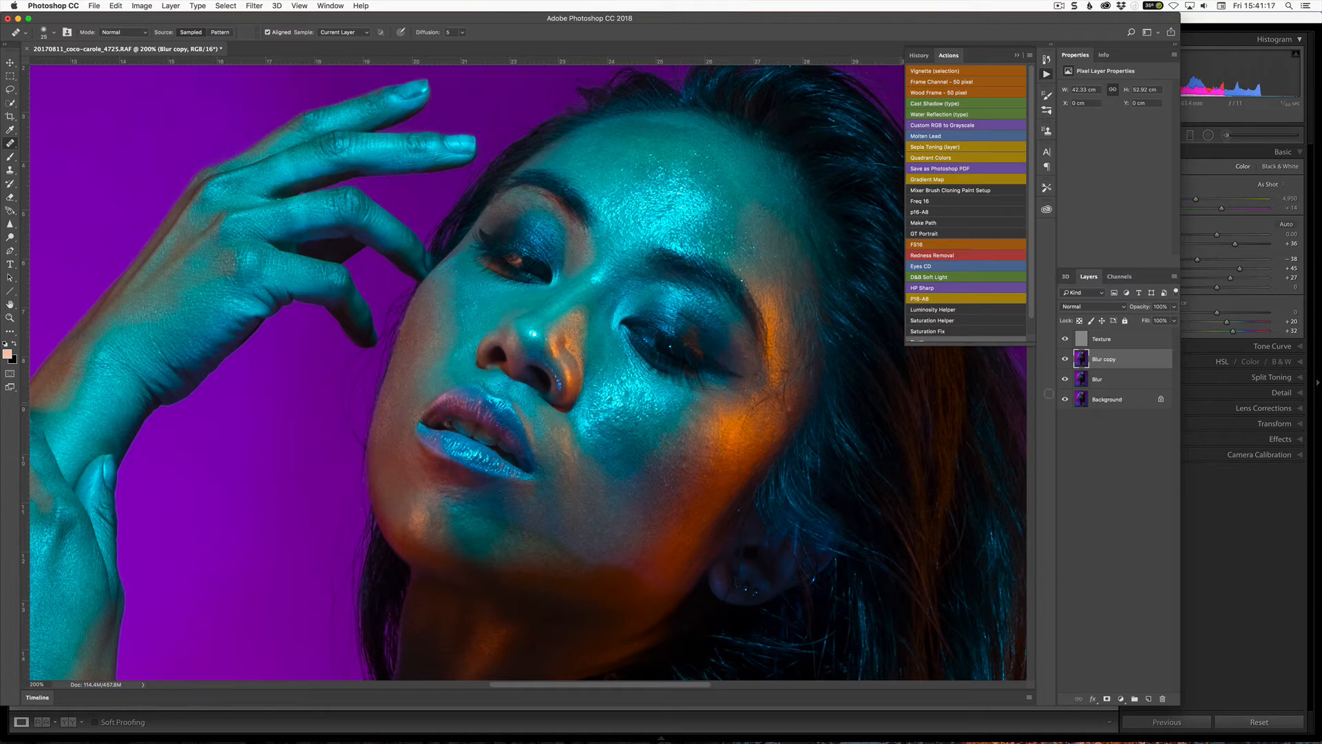
click(1065, 339)
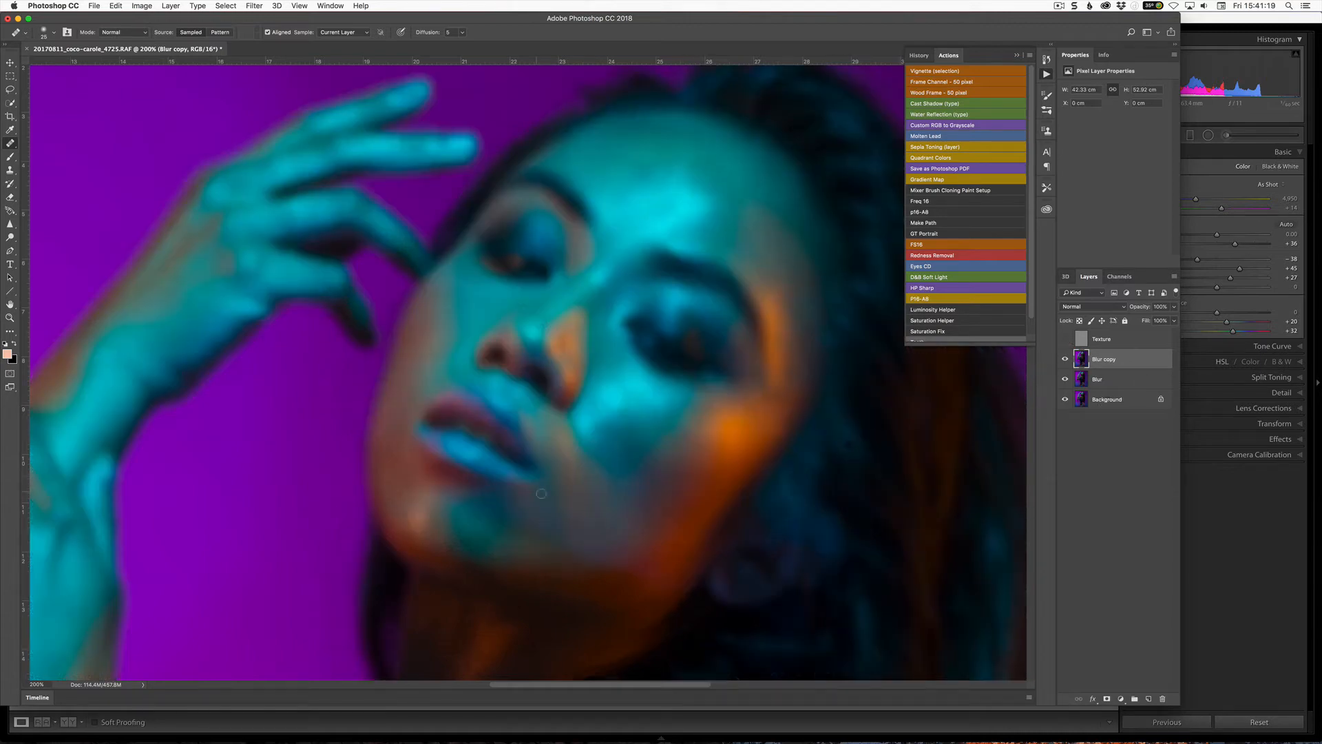
Lasso the cheek highlight below the eye with a 10 px feather, soften it with Gaussian Blur and show the Texture layer again
key(l)
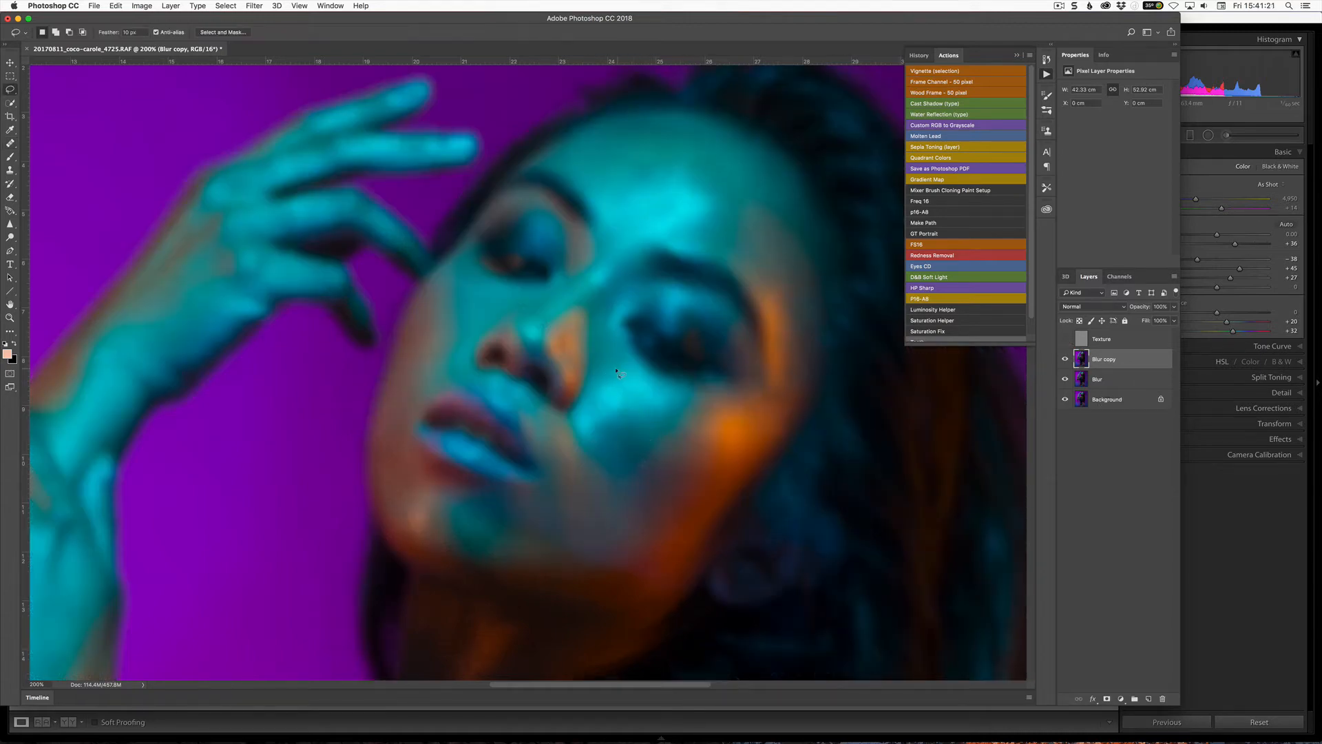
mouse_move(568, 423)
mouse_down()
mouse_move(624, 454)
mouse_move(714, 397)
mouse_move(658, 391)
mouse_move(603, 377)
mouse_up()
click(254, 6)
mouse_move(296, 128)
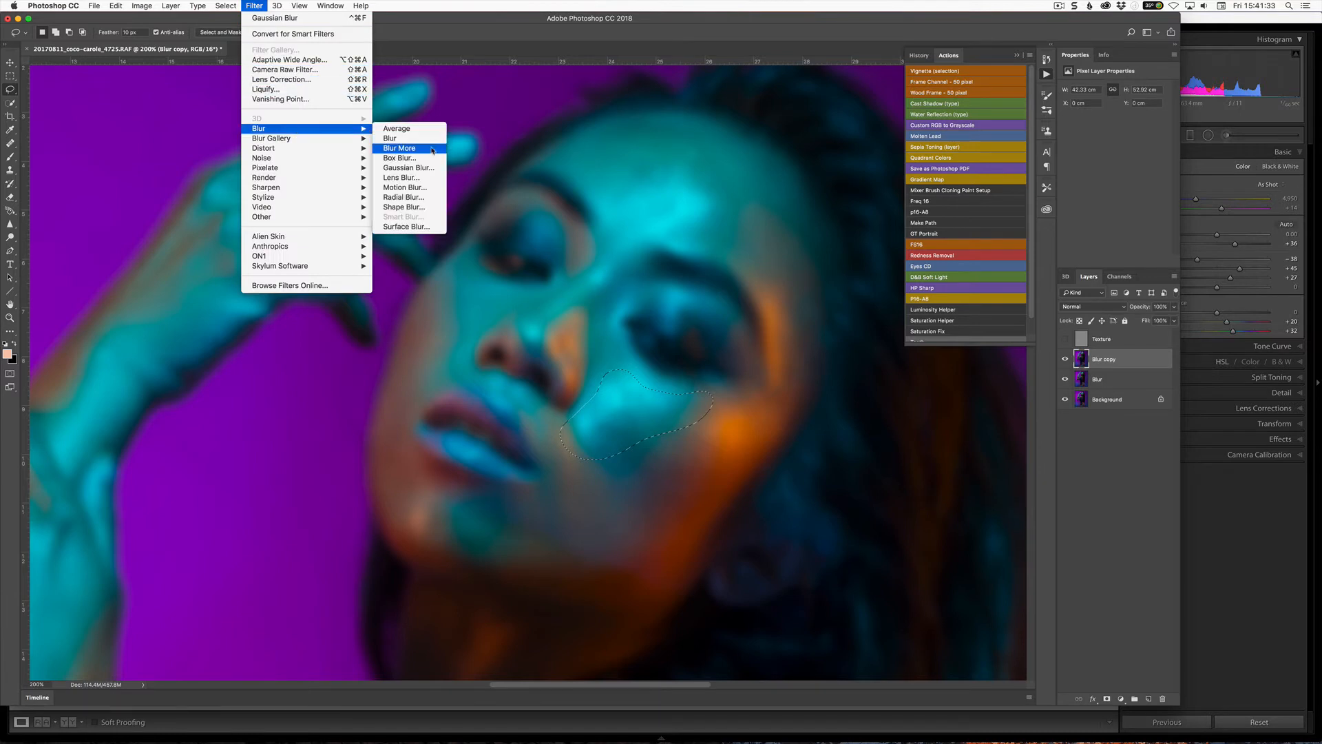
click(409, 167)
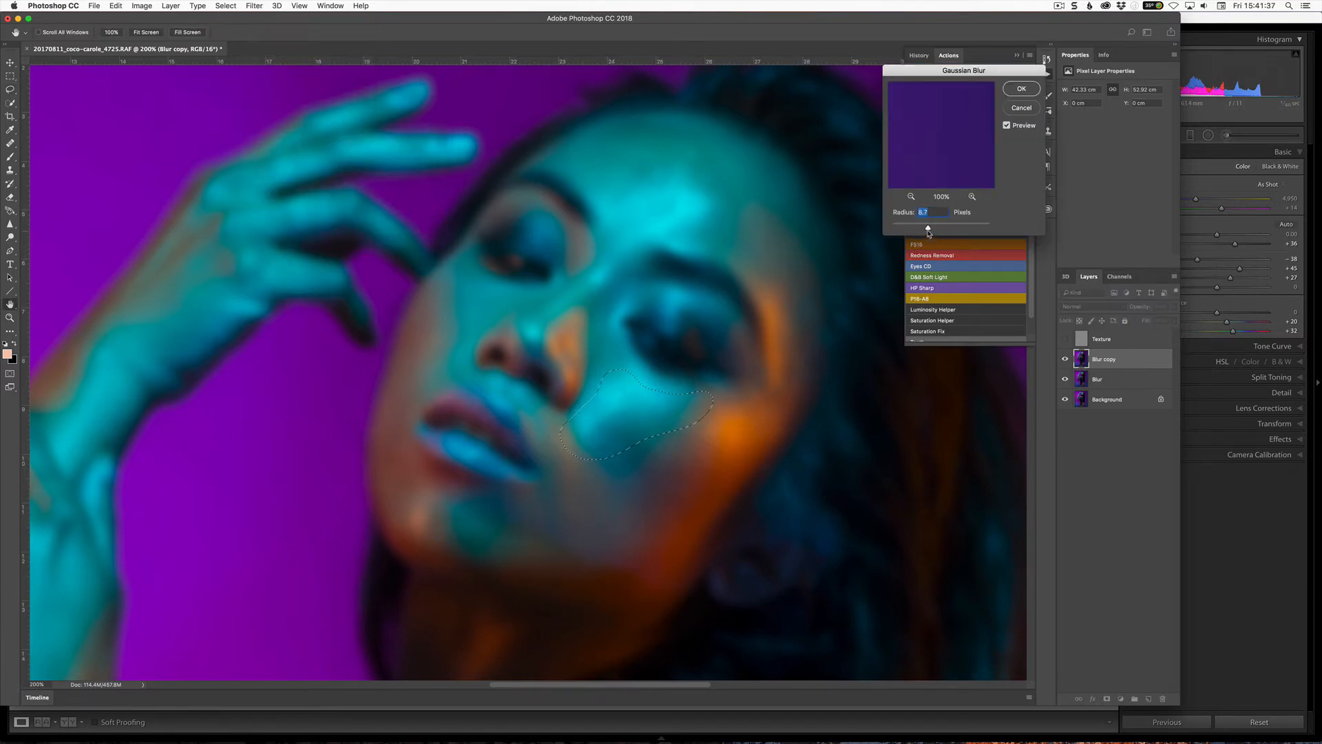
drag(929, 230, 934, 231)
click(1022, 92)
click(1065, 338)
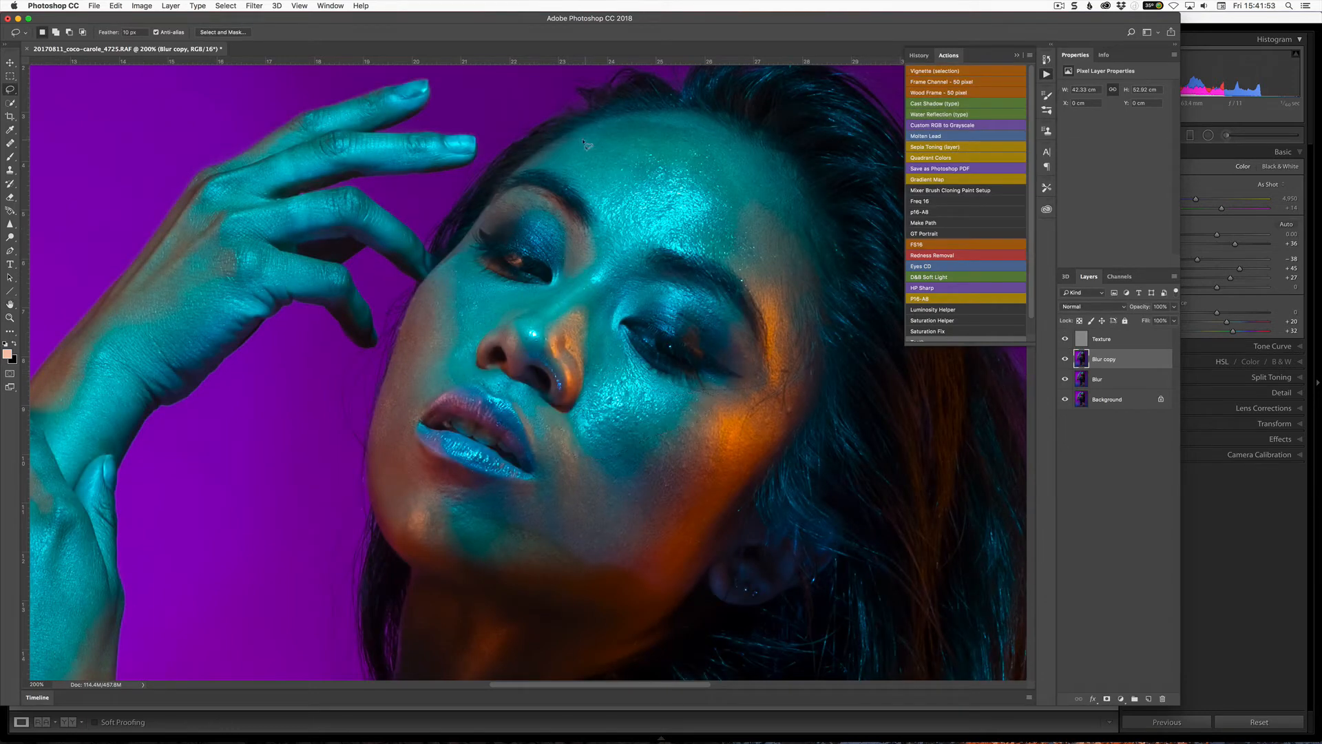
Lasso the forehead, under-eye and lower-cheek areas in turn on the Blur copy layer to smooth their tonal transitions
drag(584, 142, 595, 182)
mouse_move(749, 256)
mouse_down()
mouse_move(773, 203)
mouse_move(715, 131)
mouse_move(656, 115)
mouse_move(582, 145)
mouse_up()
mouse_move(594, 453)
mouse_down()
mouse_move(703, 464)
mouse_move(682, 416)
mouse_move(627, 374)
mouse_up()
key(alt)
drag(569, 428, 565, 431)
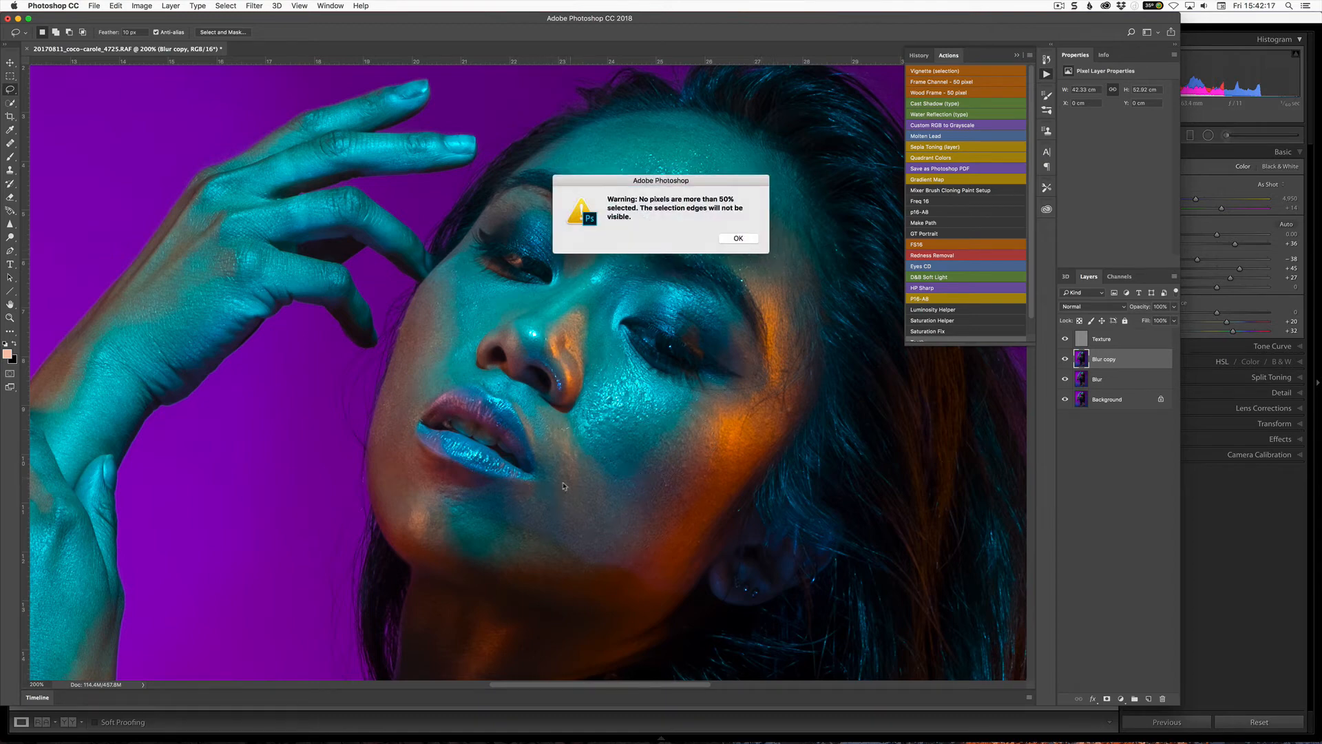
click(738, 238)
mouse_move(571, 429)
mouse_down()
mouse_move(514, 522)
mouse_move(561, 574)
mouse_move(613, 584)
mouse_move(665, 564)
mouse_move(589, 437)
mouse_up()
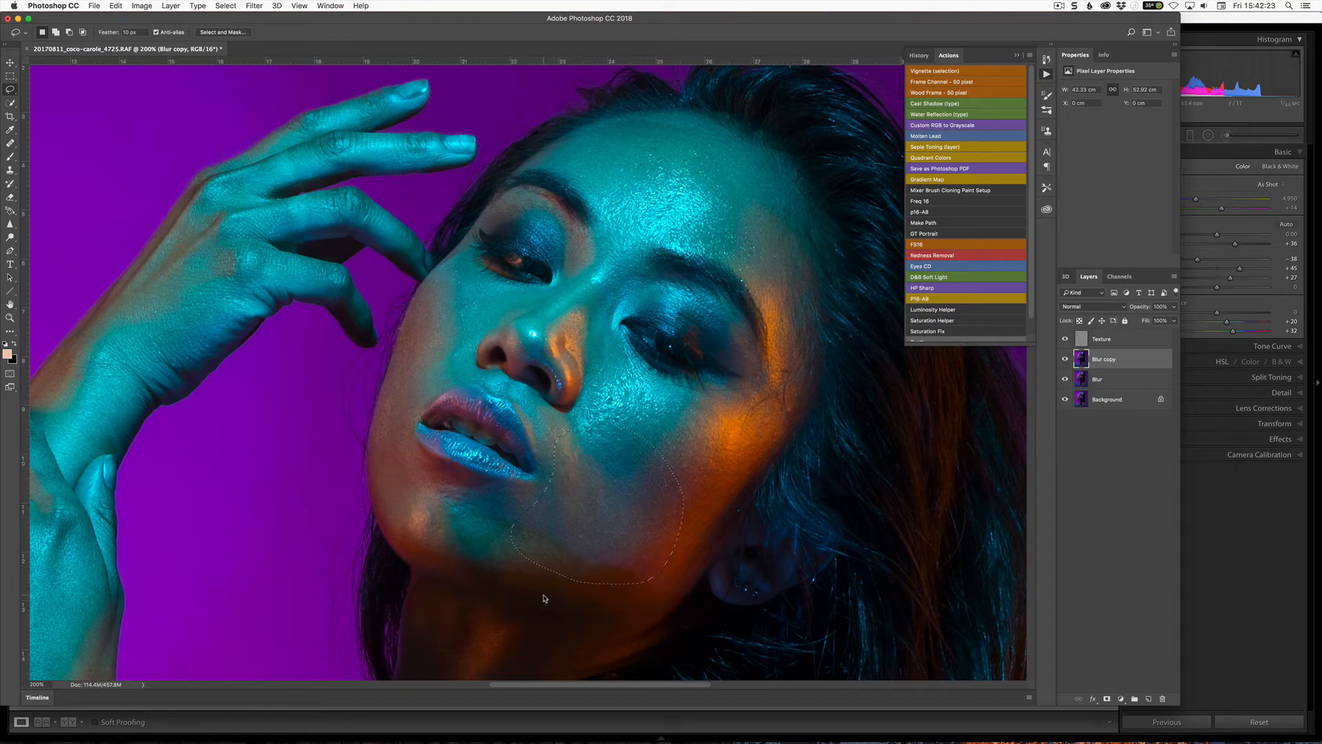
Lasso the shadowed side of the face and the chin on the Blur copy layer for smoothing, and clear the selection
mouse_move(467, 282)
mouse_down()
mouse_move(406, 365)
mouse_move(440, 374)
mouse_move(499, 313)
mouse_move(454, 279)
mouse_move(411, 350)
mouse_up()
mouse_move(434, 456)
mouse_down()
mouse_move(530, 356)
mouse_move(546, 397)
mouse_move(619, 400)
mouse_move(633, 351)
mouse_move(556, 329)
mouse_up()
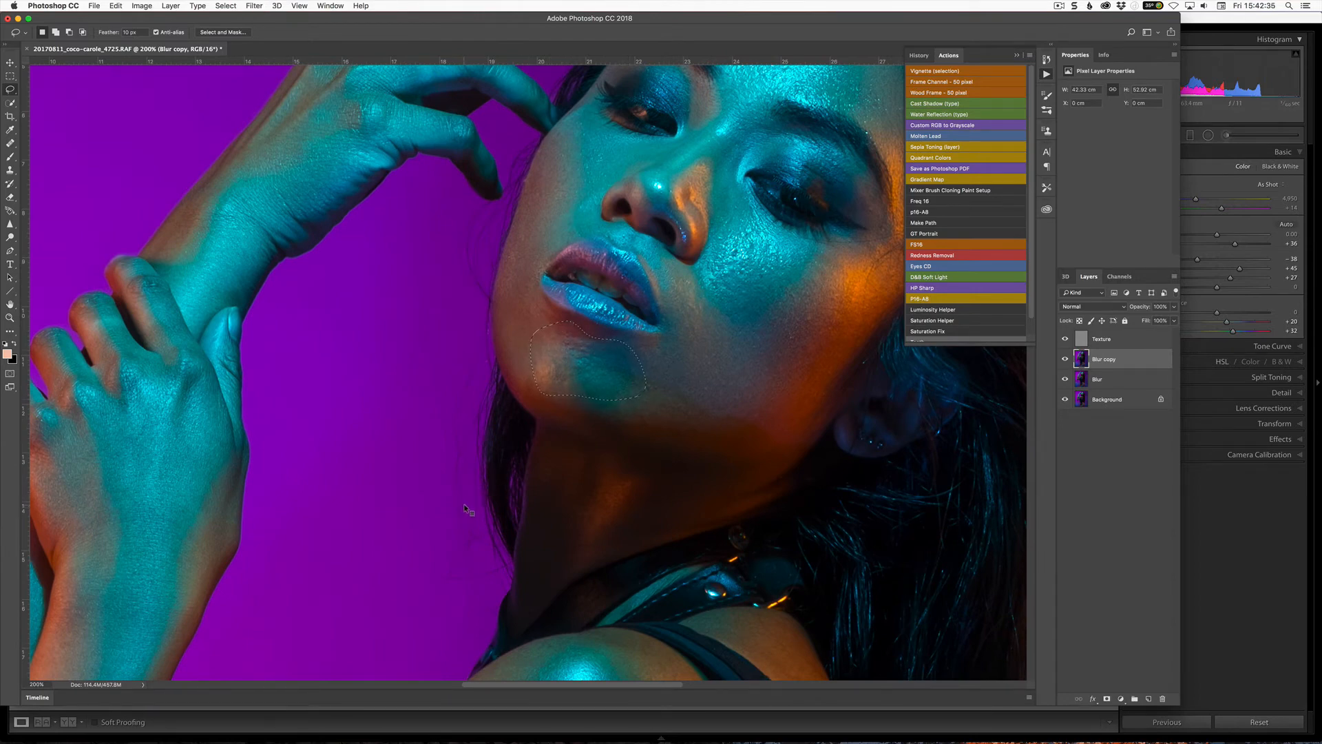
key(super+d)
drag(603, 387, 473, 372)
drag(594, 335, 637, 213)
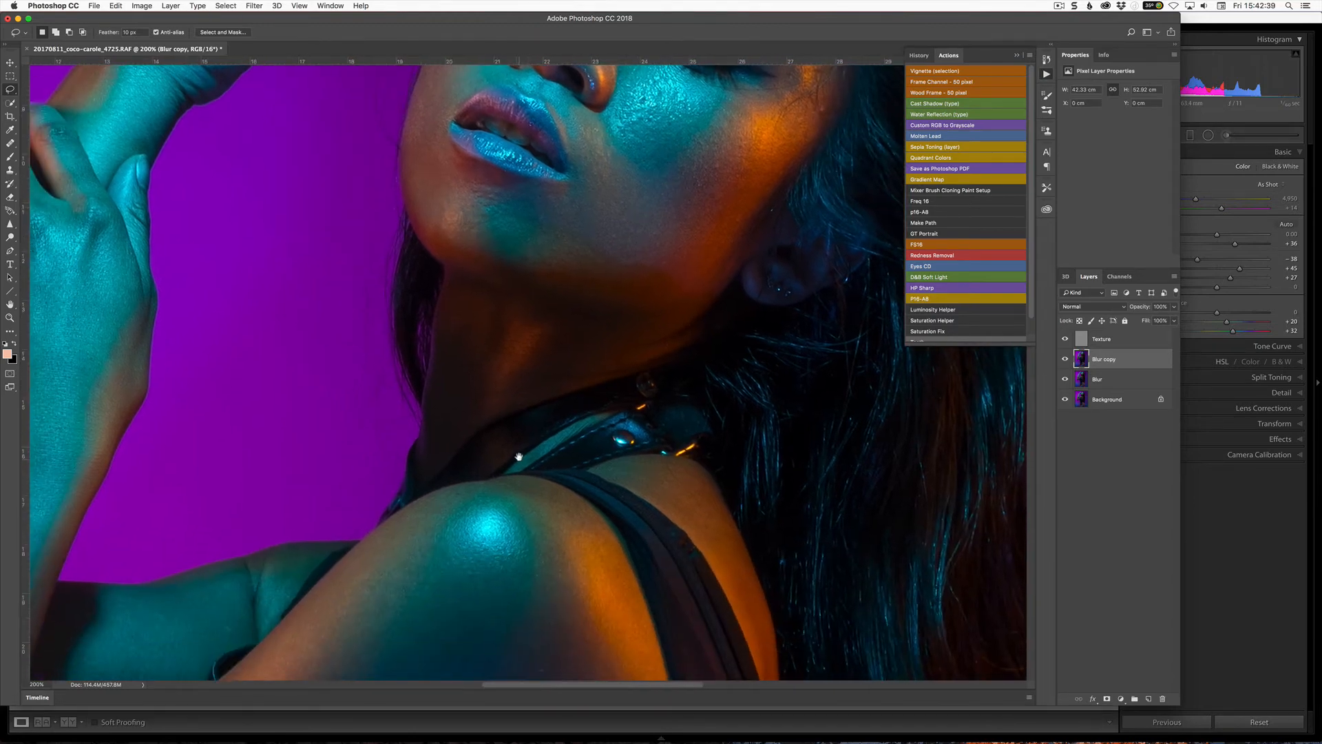
Hide the Texture layer, lasso the upper forehead near the hairline on the Blur copy layer for smoothing, and show Texture again
key(super+minus)
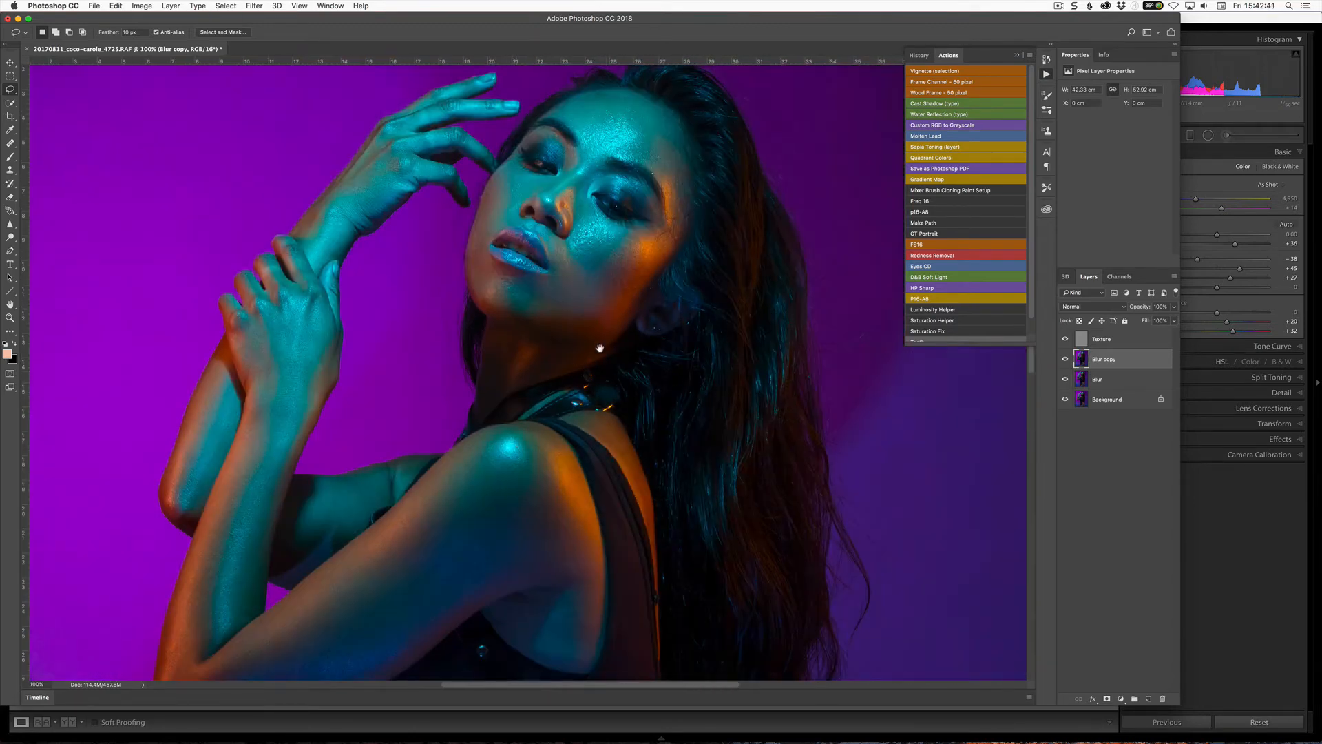
drag(600, 349, 597, 508)
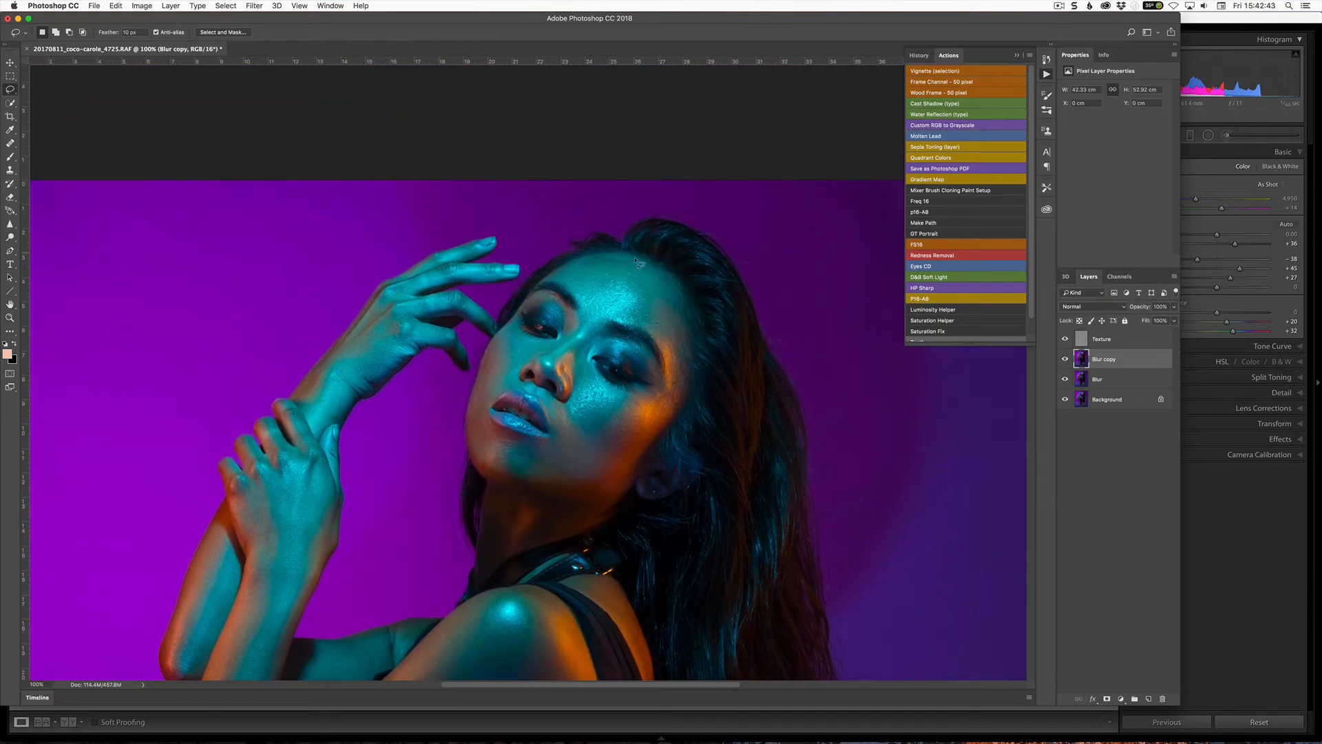
click(1066, 339)
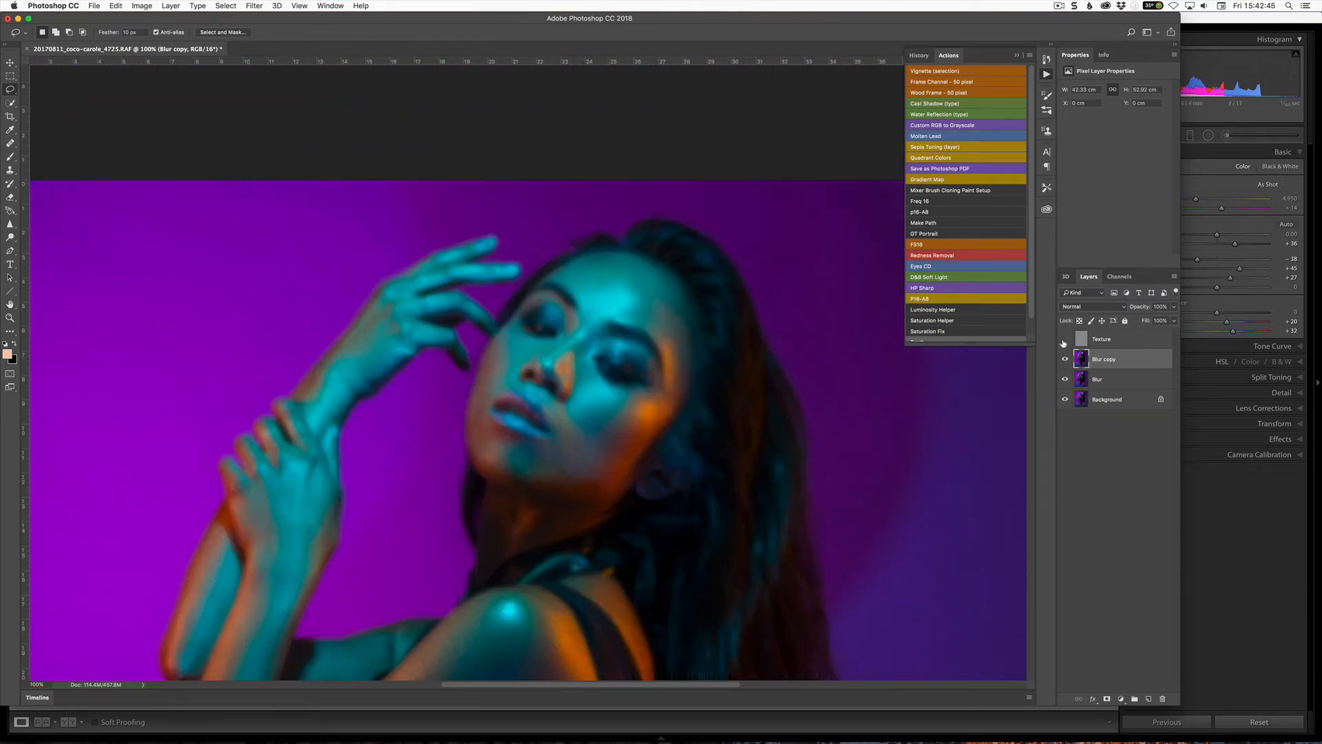
scroll(545, 326, up, 4)
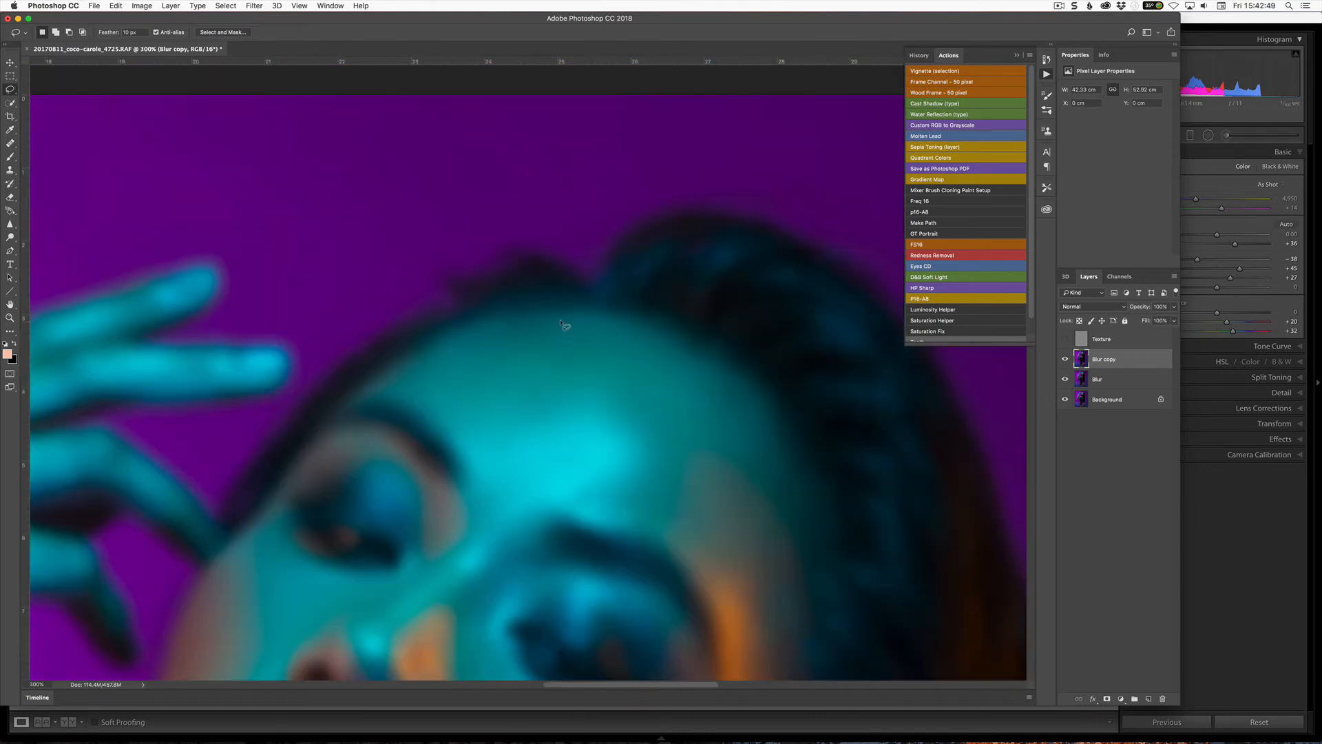
mouse_move(565, 319)
mouse_down()
mouse_move(633, 372)
mouse_move(725, 487)
mouse_move(742, 443)
mouse_move(712, 371)
mouse_move(560, 326)
mouse_up()
key(super+d)
click(1065, 339)
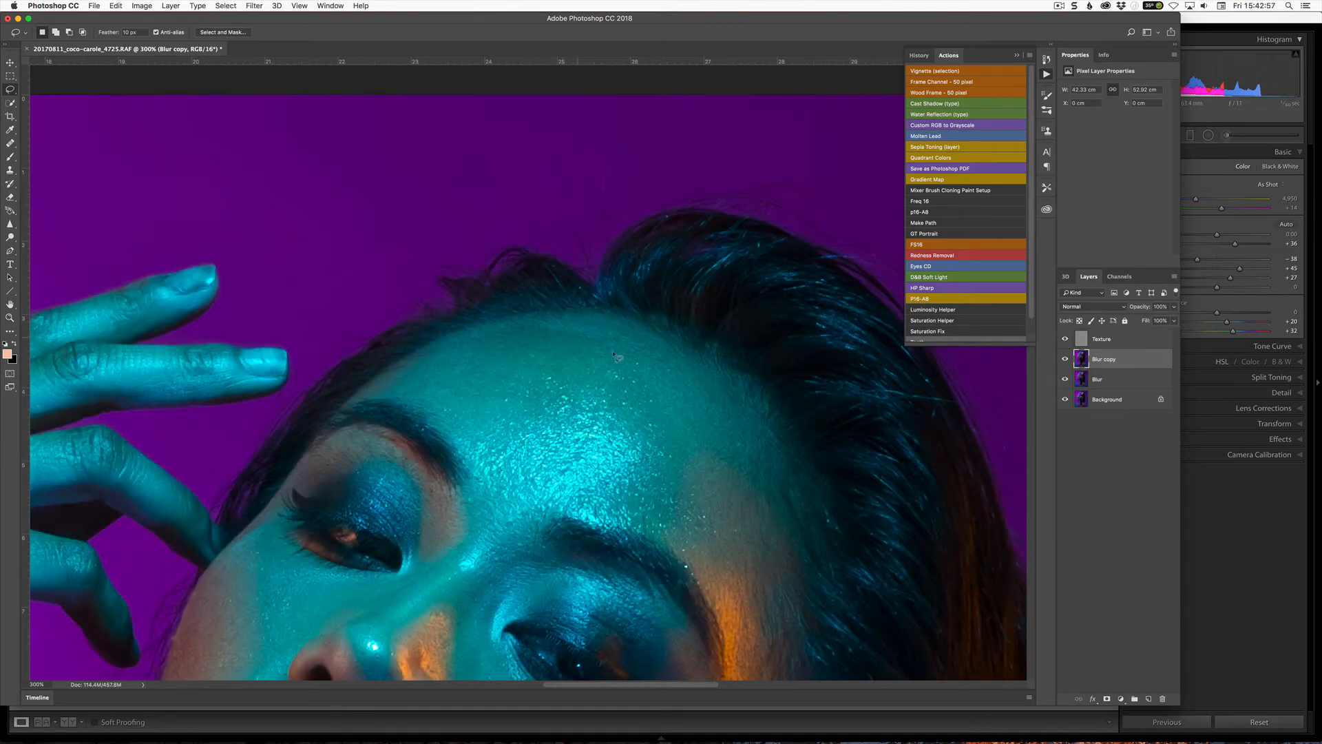
Heal small blemishes and uneven texture across the forehead, cheeks and mouth area on the Texture layer with the Healing Brush
scroll(524, 434, down, 5)
drag(524, 434, 478, 458)
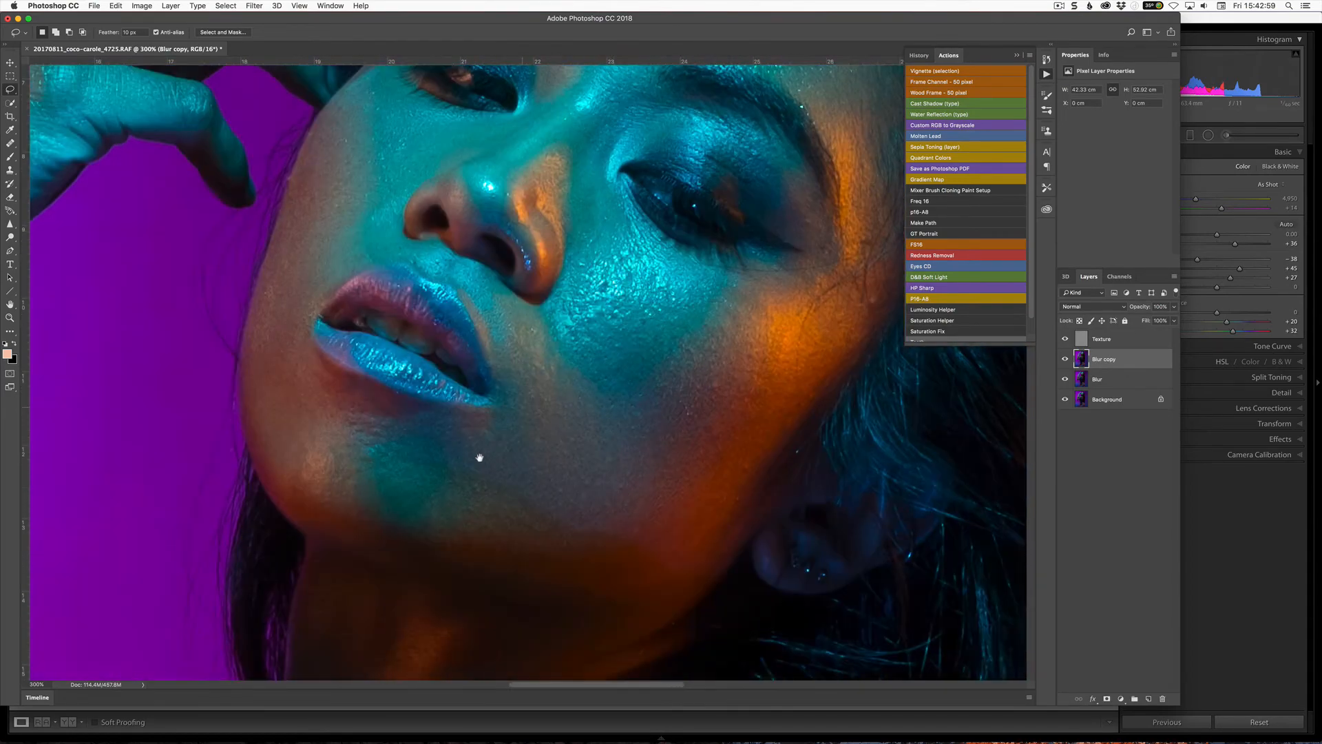
click(1103, 341)
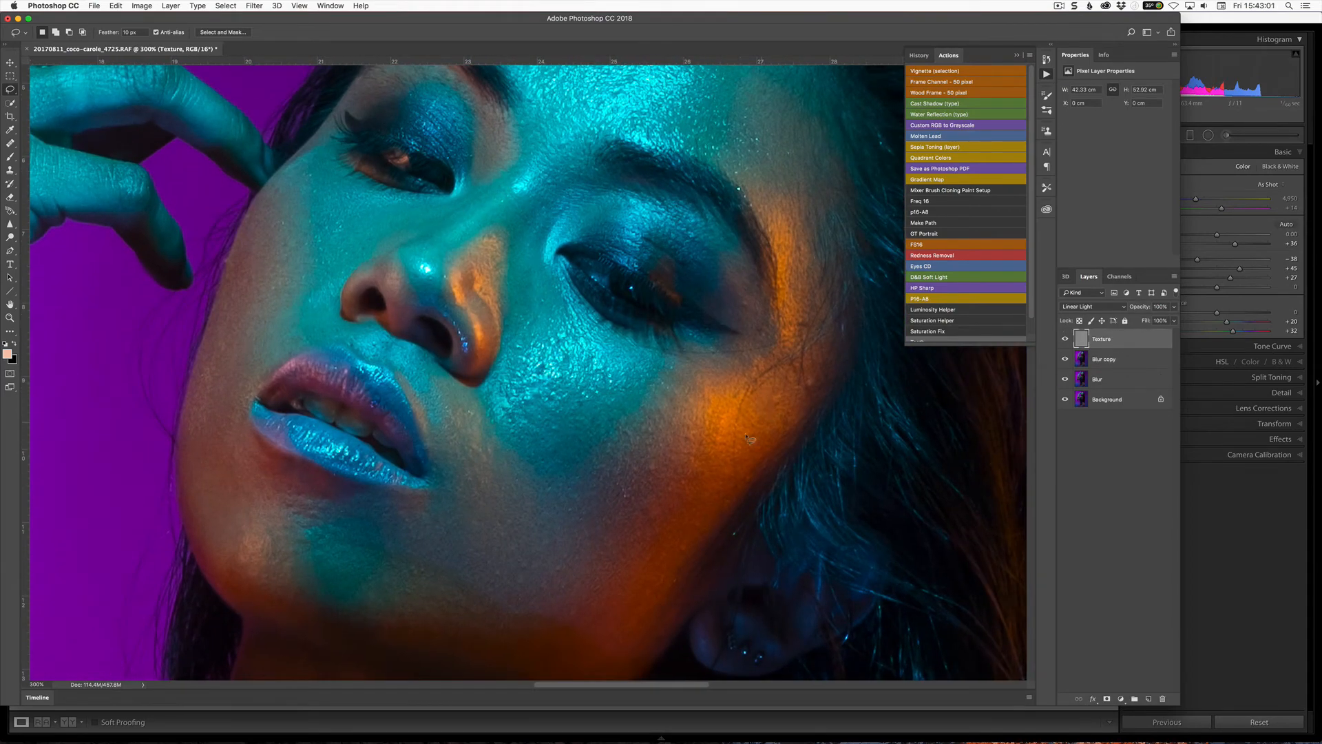
key(j)
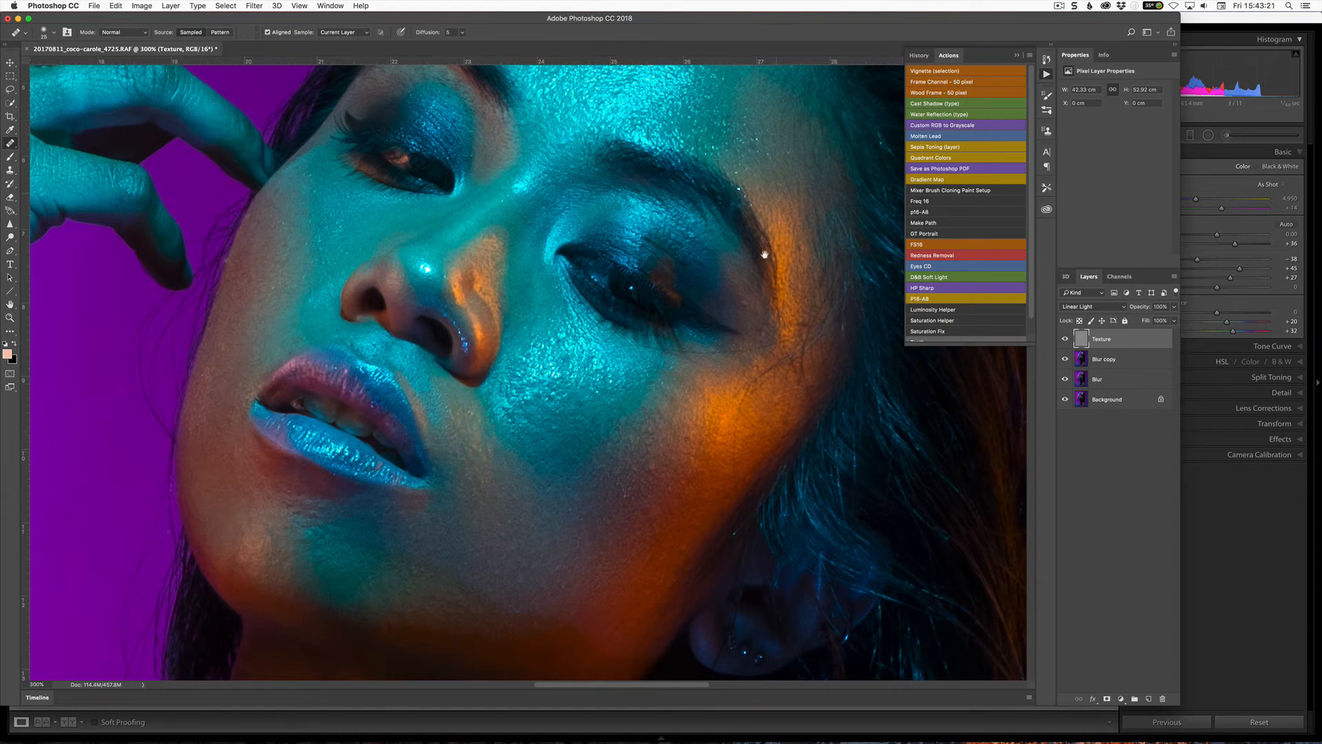
drag(764, 255, 752, 502)
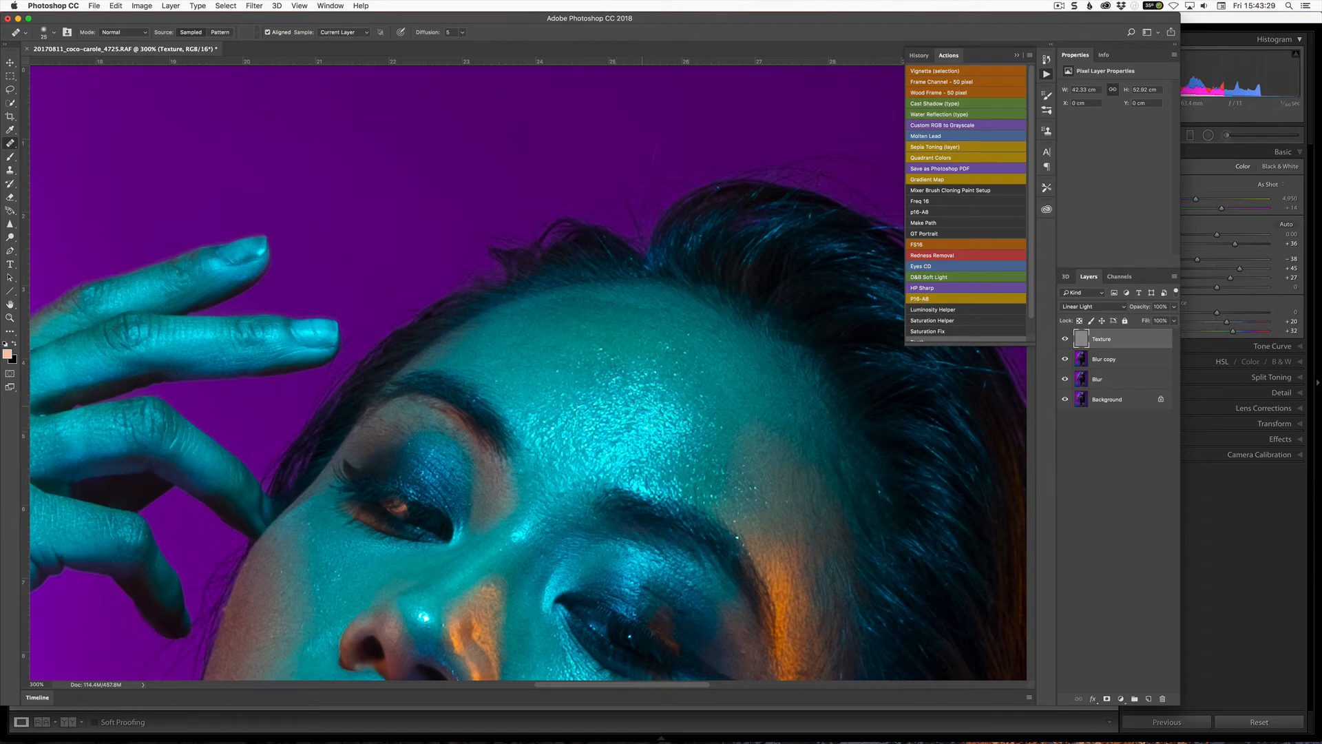
drag(406, 586, 584, 416)
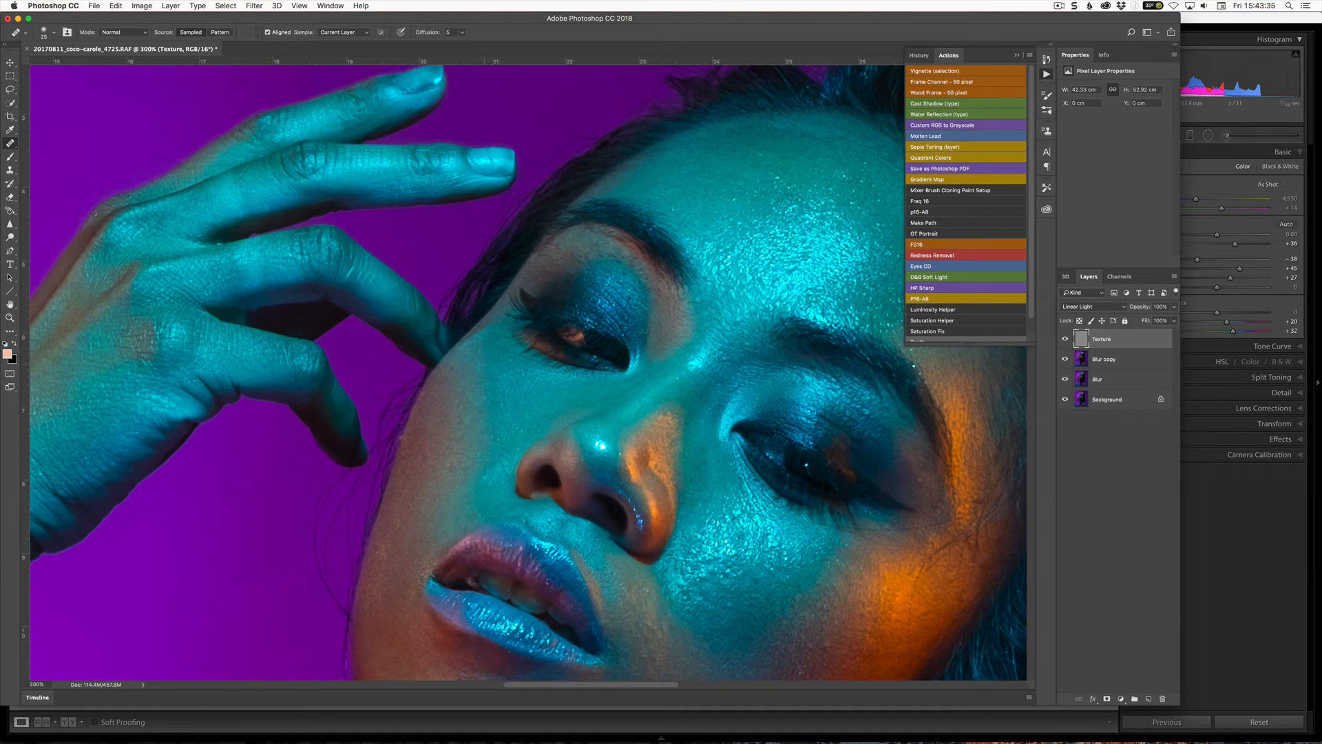
mouse_move(424, 482)
mouse_down()
mouse_move(500, 320)
mouse_move(475, 256)
mouse_up()
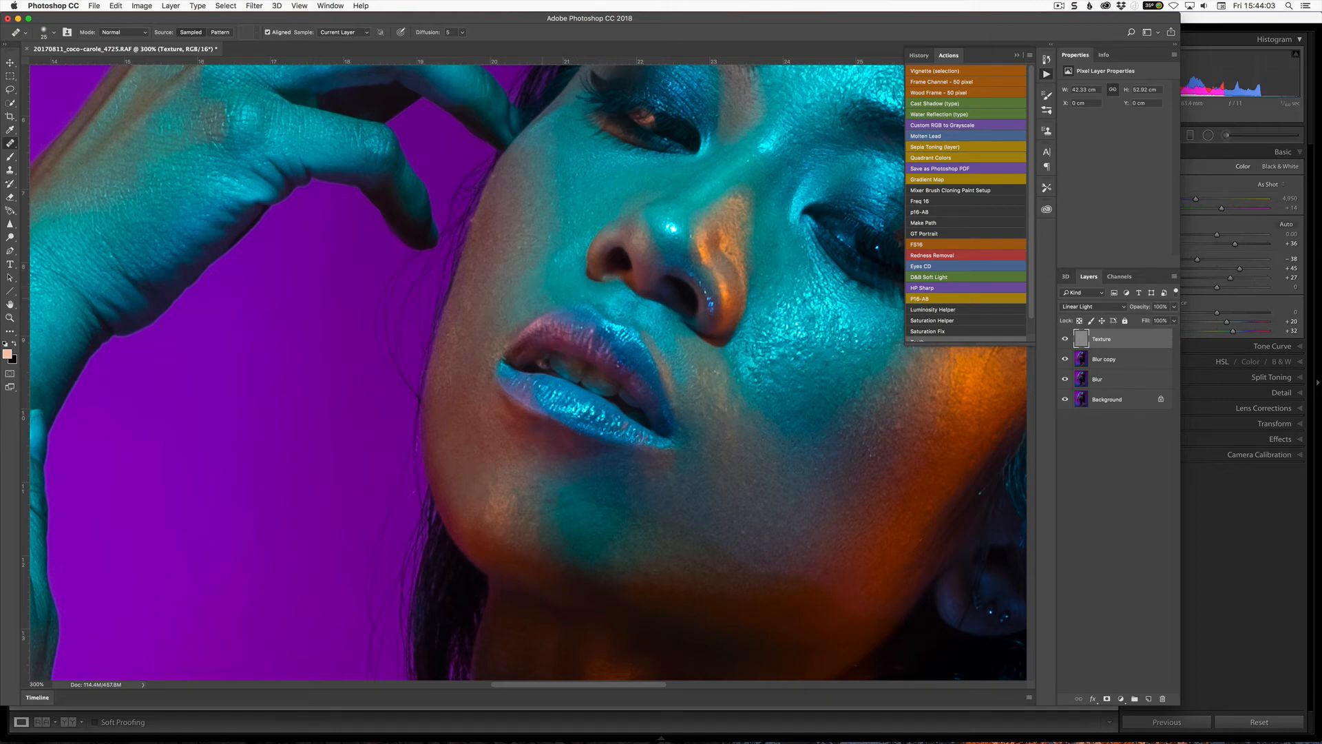
drag(511, 273, 509, 334)
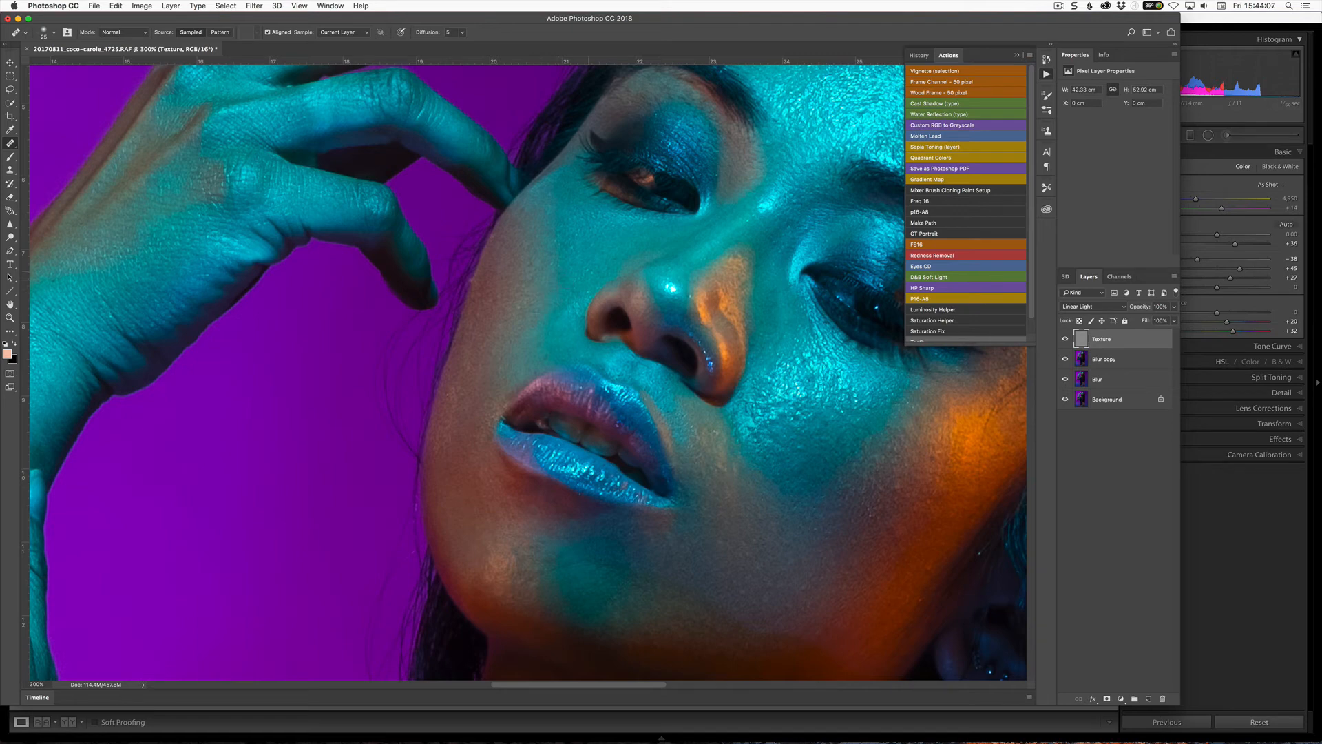
drag(707, 412, 415, 508)
scroll(492, 253, down, 5)
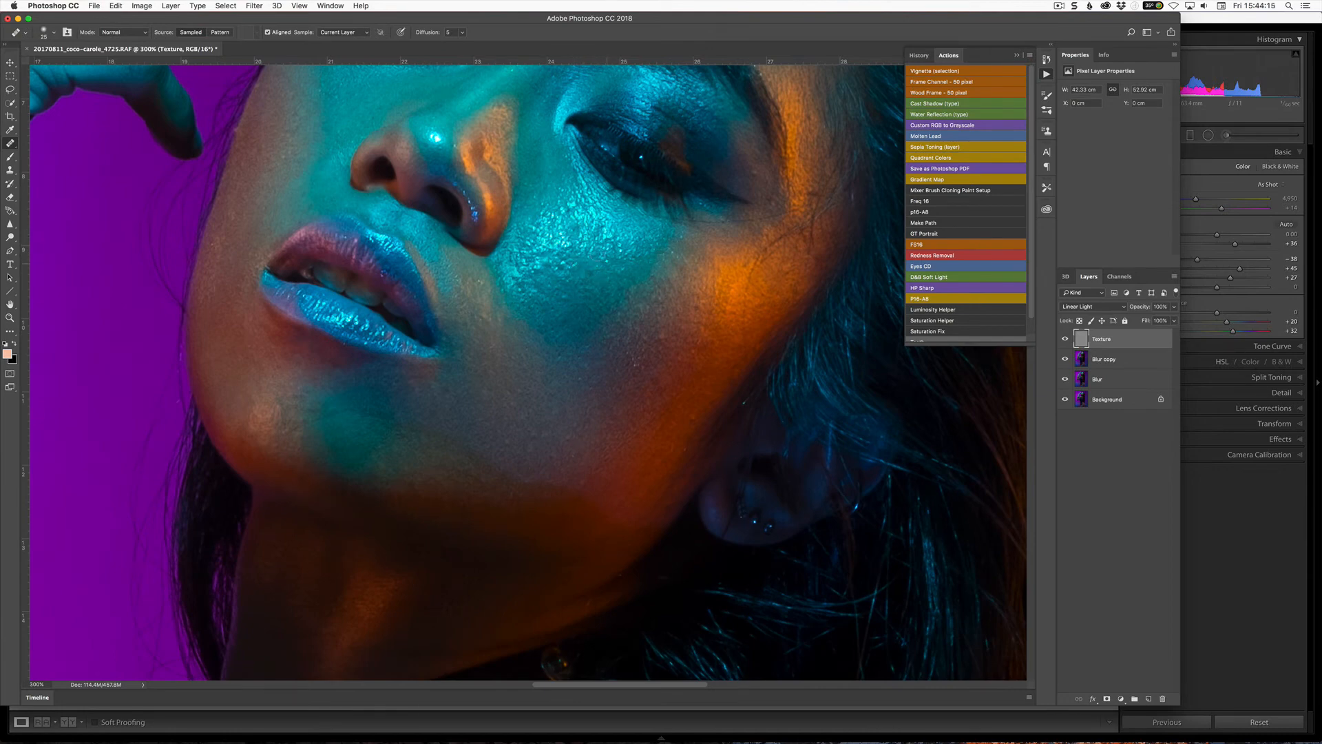
Soften the coarse shiny texture on the cheek below the eye using the Clone Stamp at 20% opacity on the Texture layer
key(s)
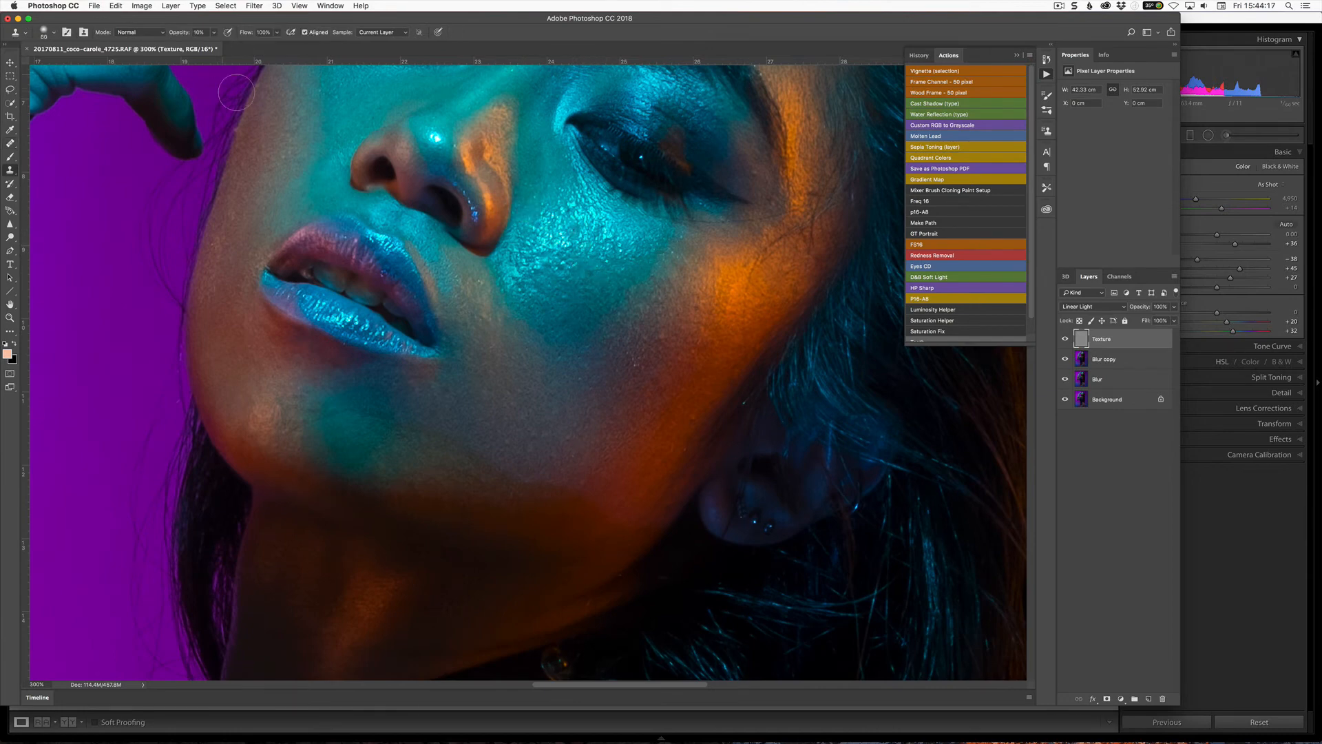
key(2)
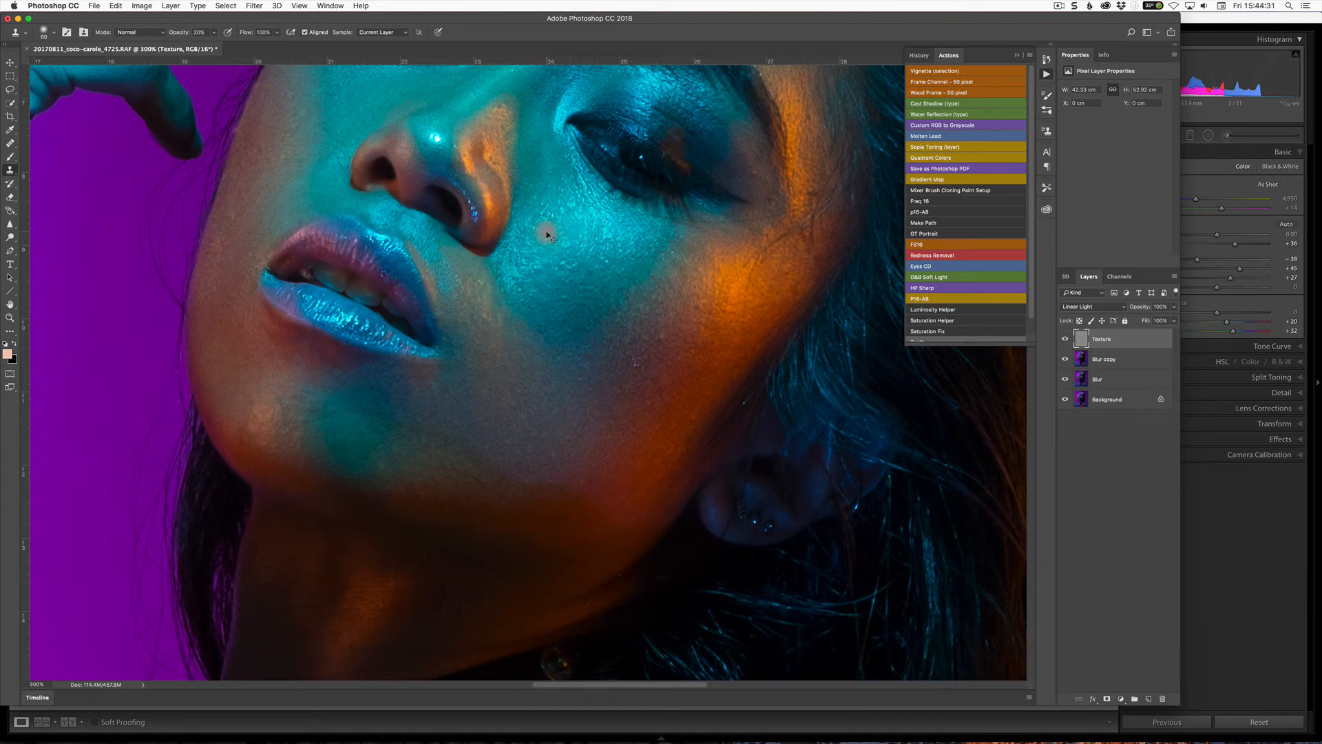
key(super+1)
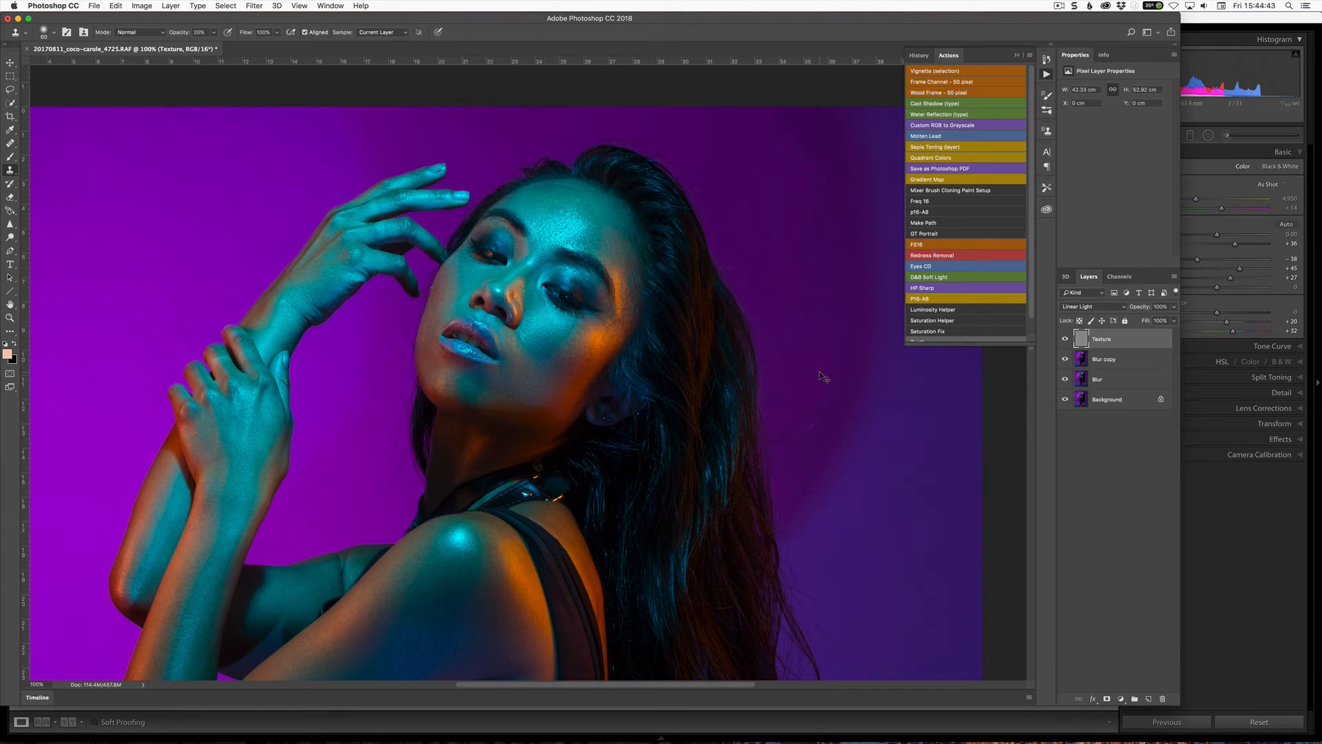
key(super+plus)
key(super+plus)
mouse_move(573, 283)
mouse_down()
mouse_move(615, 399)
mouse_move(626, 381)
mouse_up()
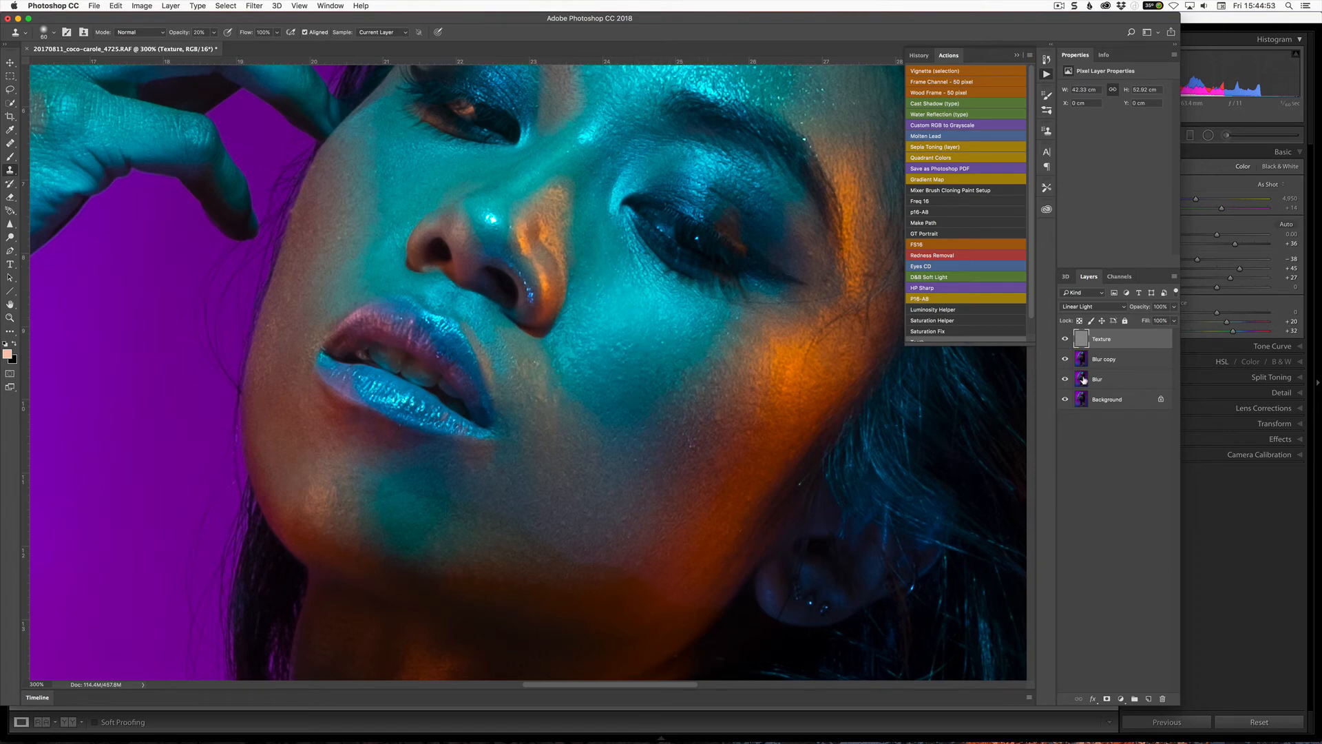
Touch up the remaining spots on the cheek, side of the face and forehead with the Healing Brush on the Texture layer
key(j)
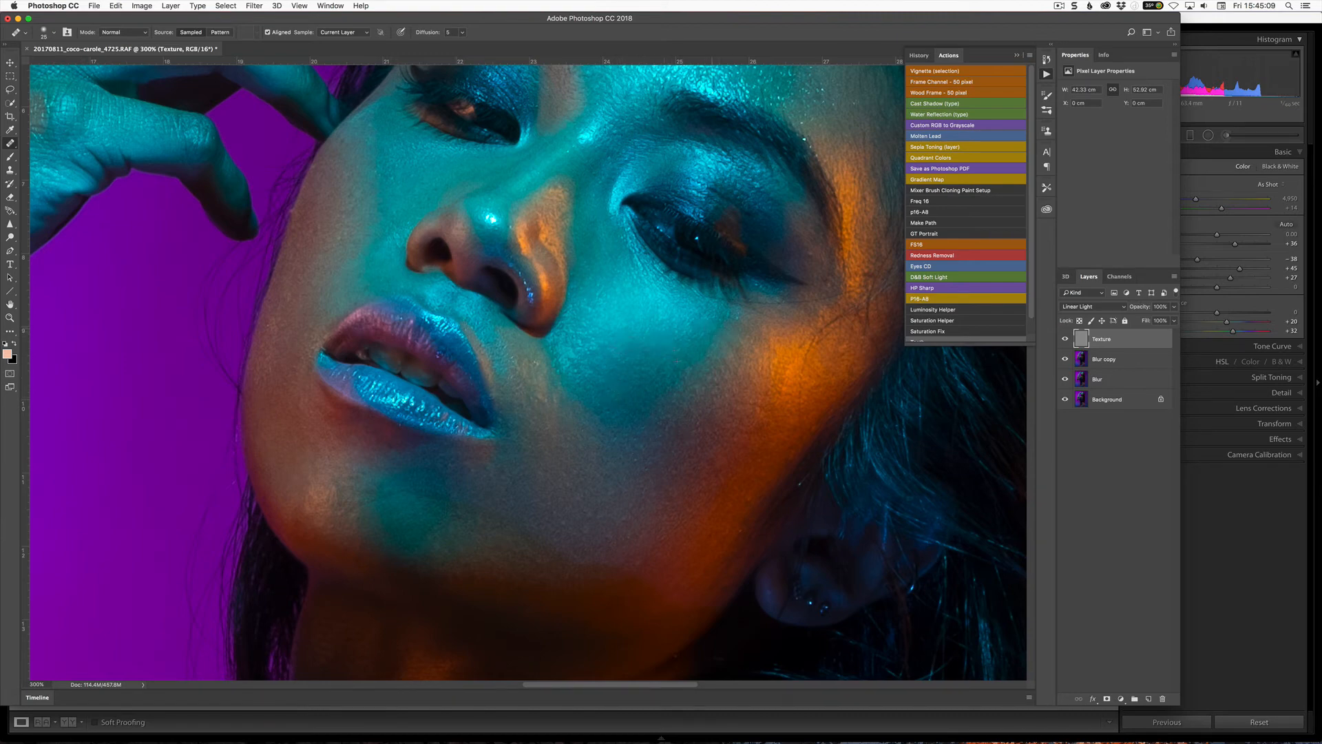
scroll(607, 215, left, 3)
scroll(606, 215, up, 3)
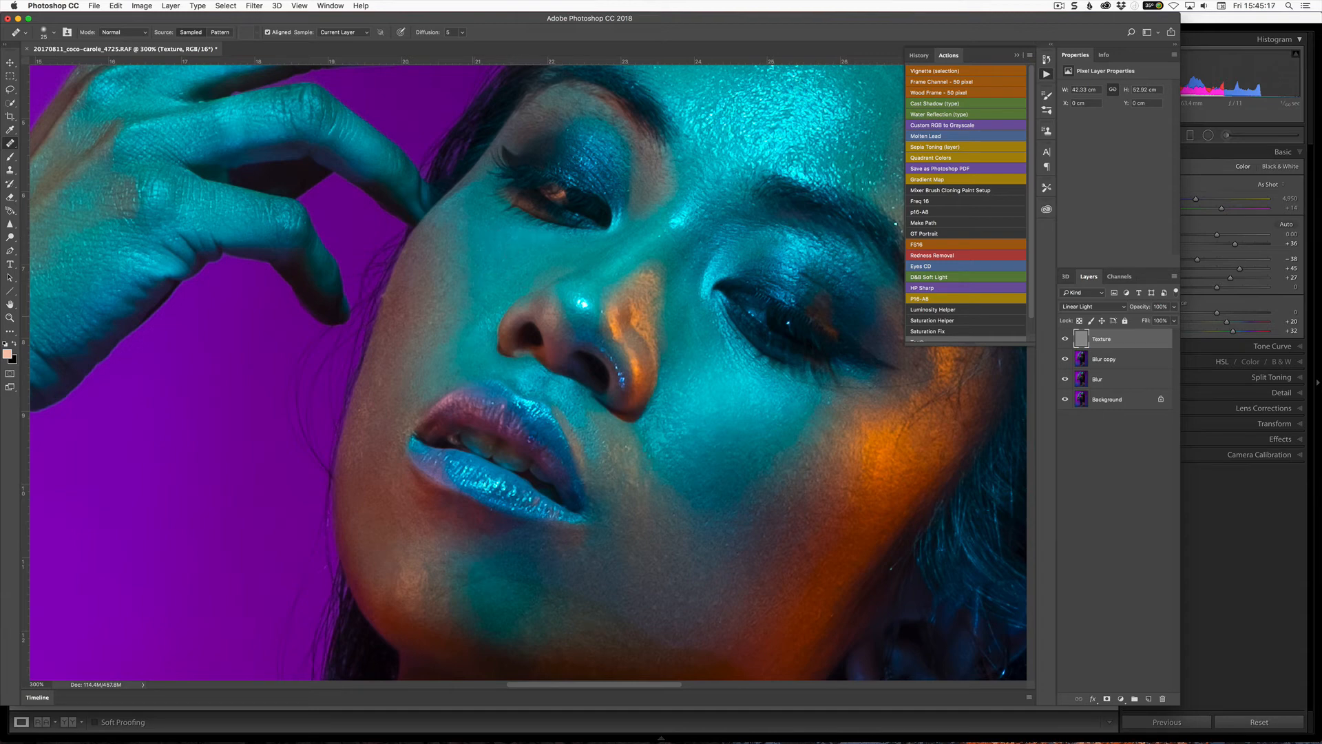
scroll(609, 283, up, 4)
scroll(609, 283, right, 3)
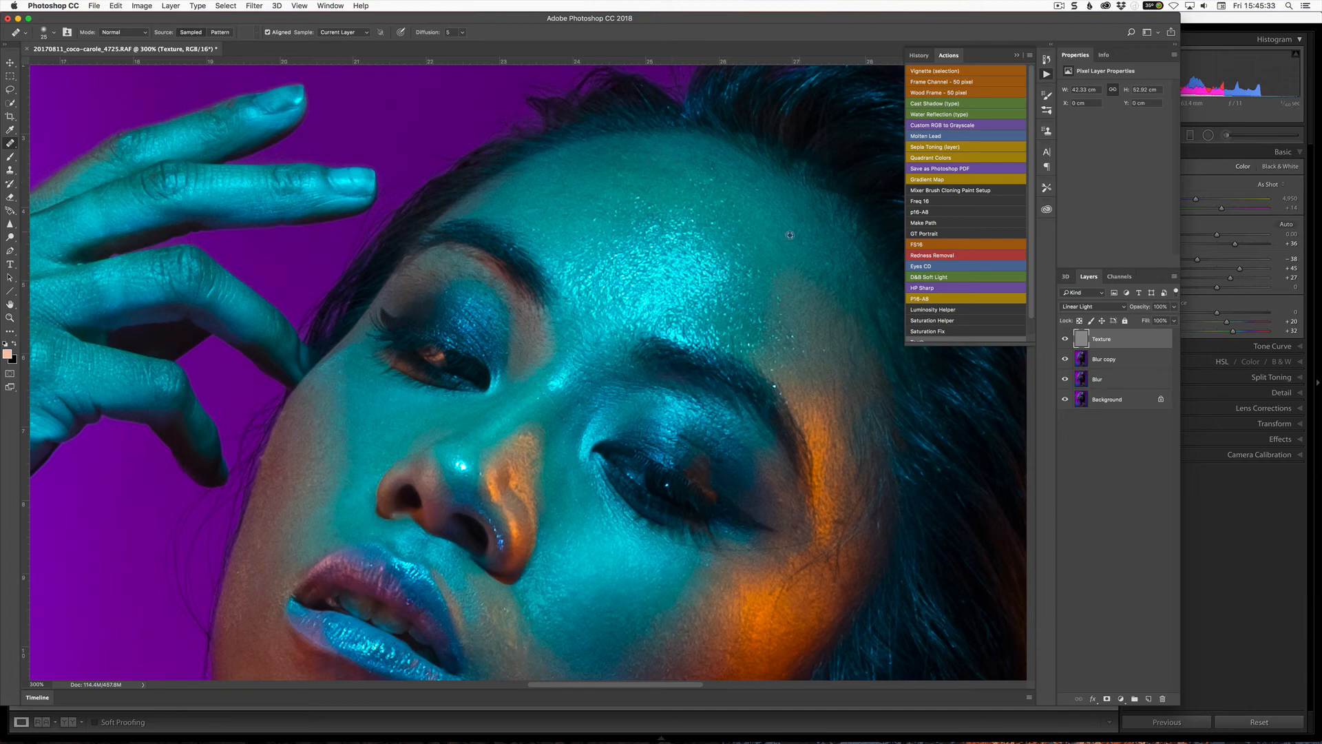
scroll(533, 372, down, 5)
scroll(534, 372, left, 3)
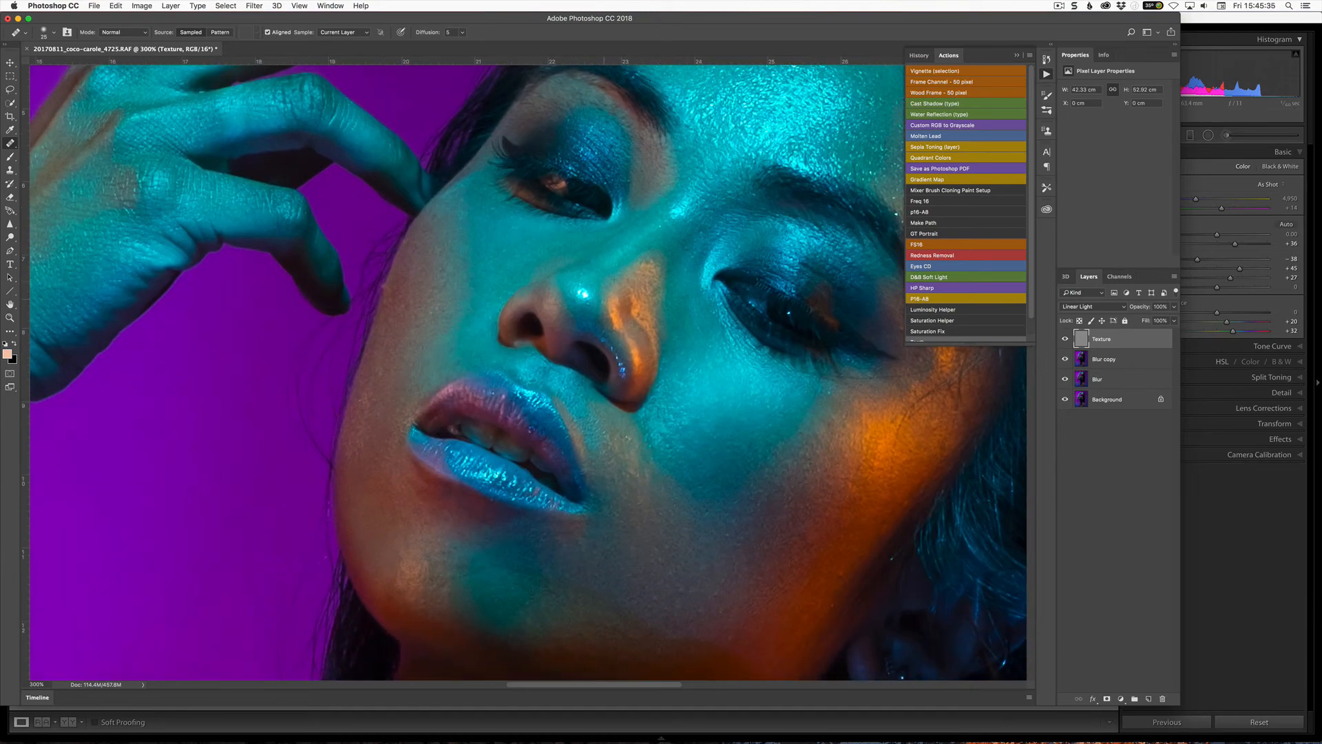
Lasso the shoulder and upper arm on the Blur copy layer for Gaussian Blur smoothing, treat the forearm likewise, and clear the selection
key(super+minus)
key(super+minus)
key(super+minus)
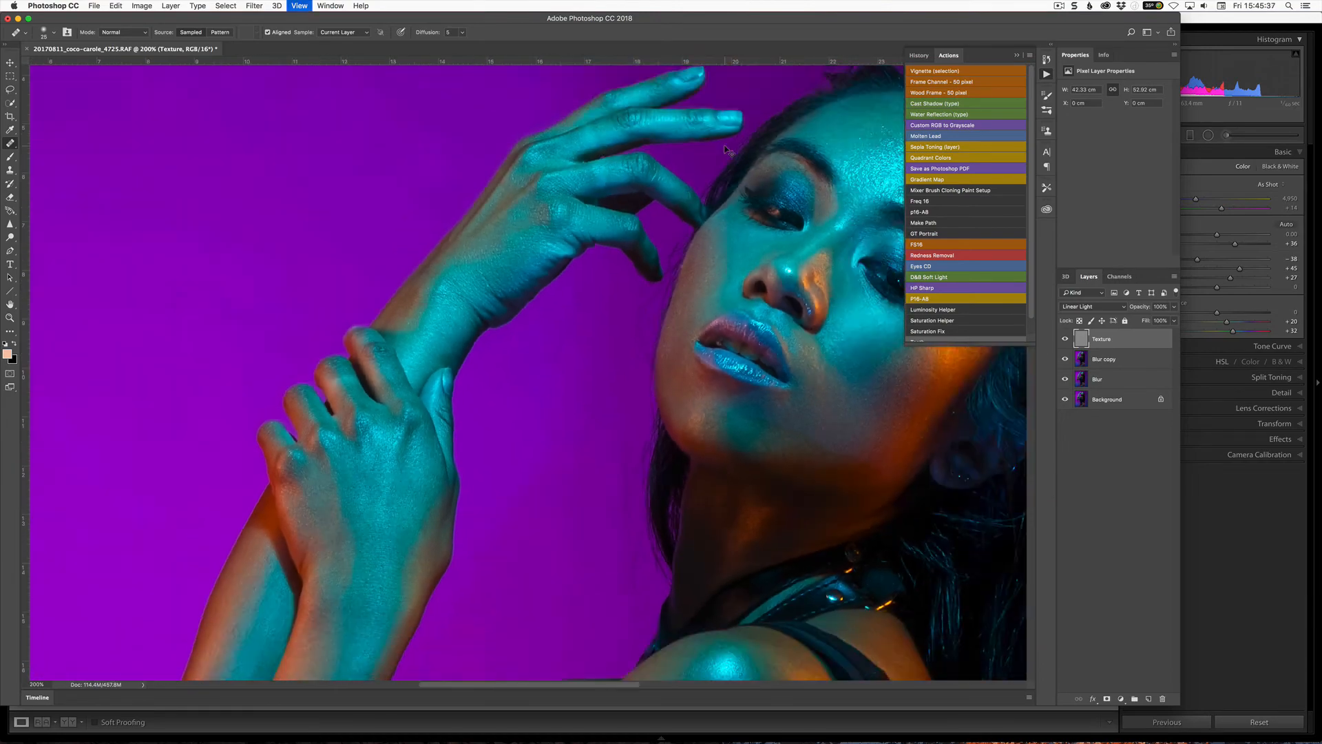
scroll(724, 146, down, 5)
scroll(724, 146, left, 1)
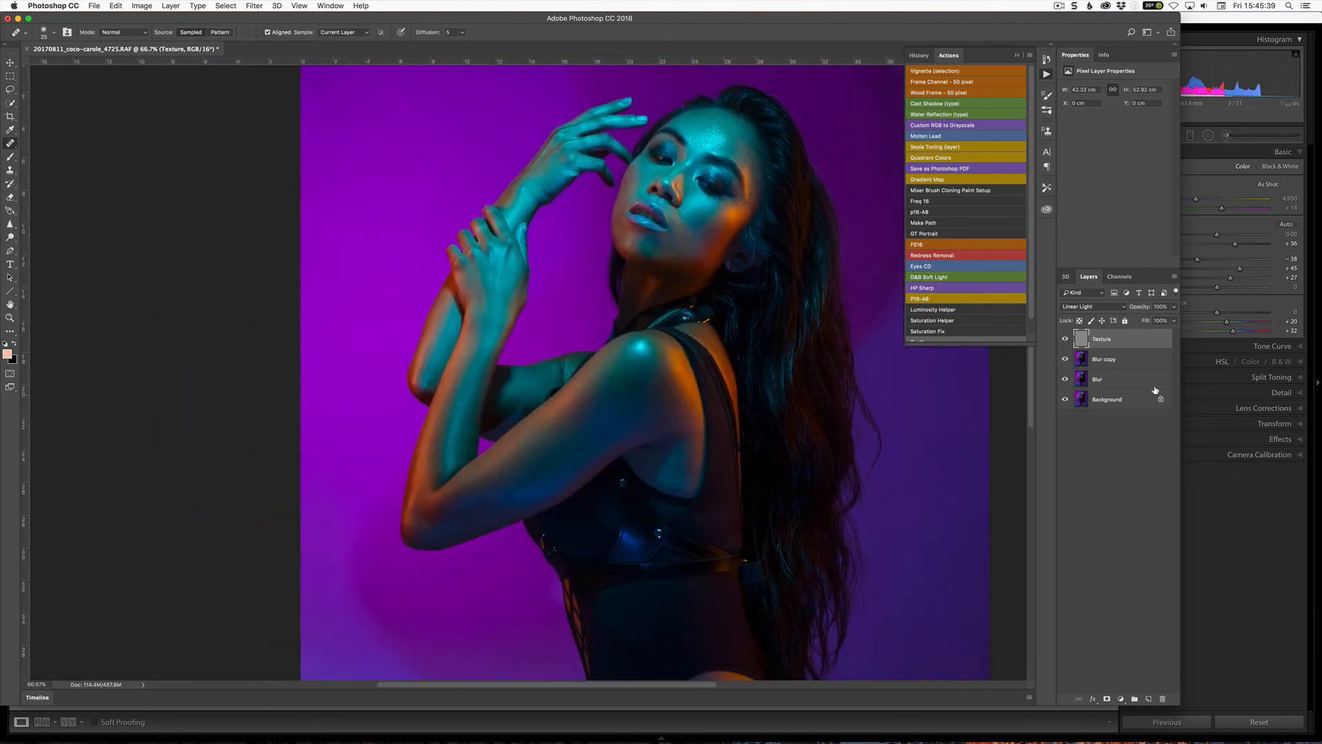
click(1129, 364)
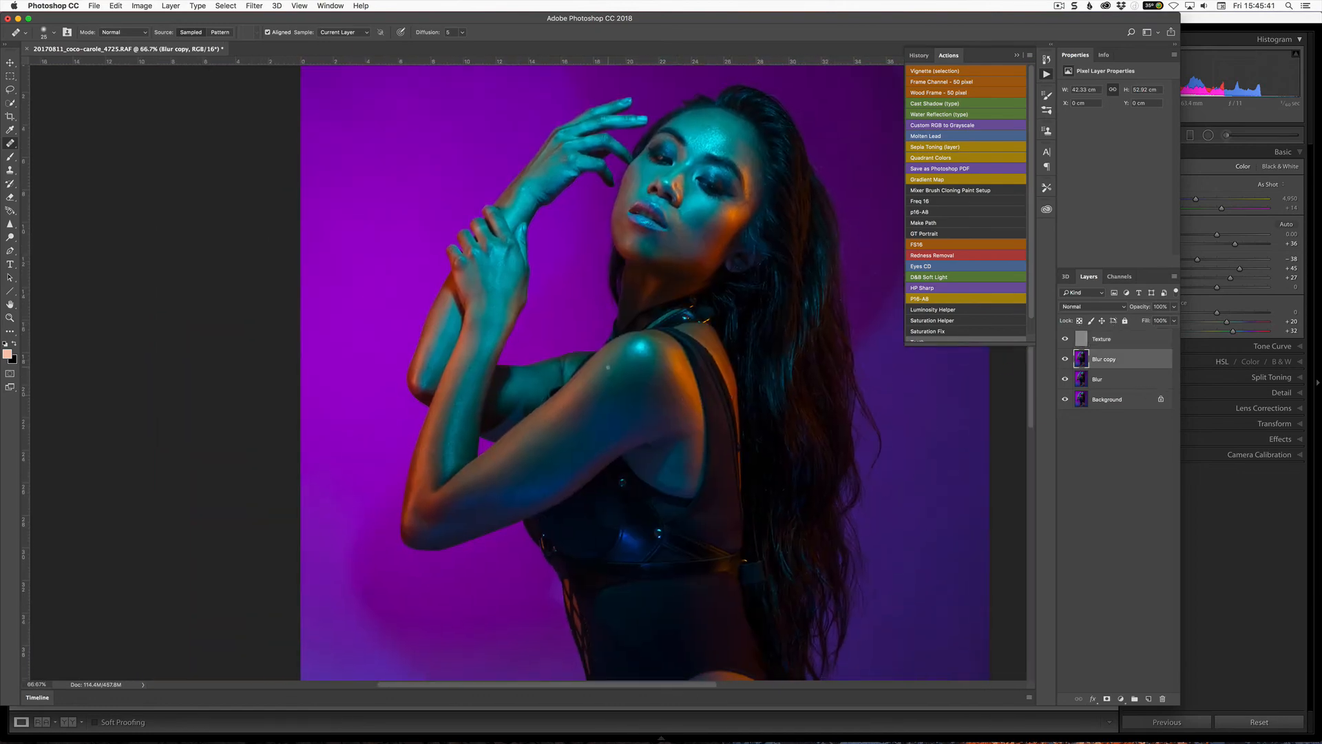
key(l)
mouse_move(620, 360)
mouse_down()
mouse_move(455, 486)
mouse_move(436, 508)
mouse_move(443, 533)
mouse_move(496, 520)
mouse_move(664, 425)
mouse_move(671, 366)
mouse_move(639, 347)
mouse_move(497, 460)
mouse_up()
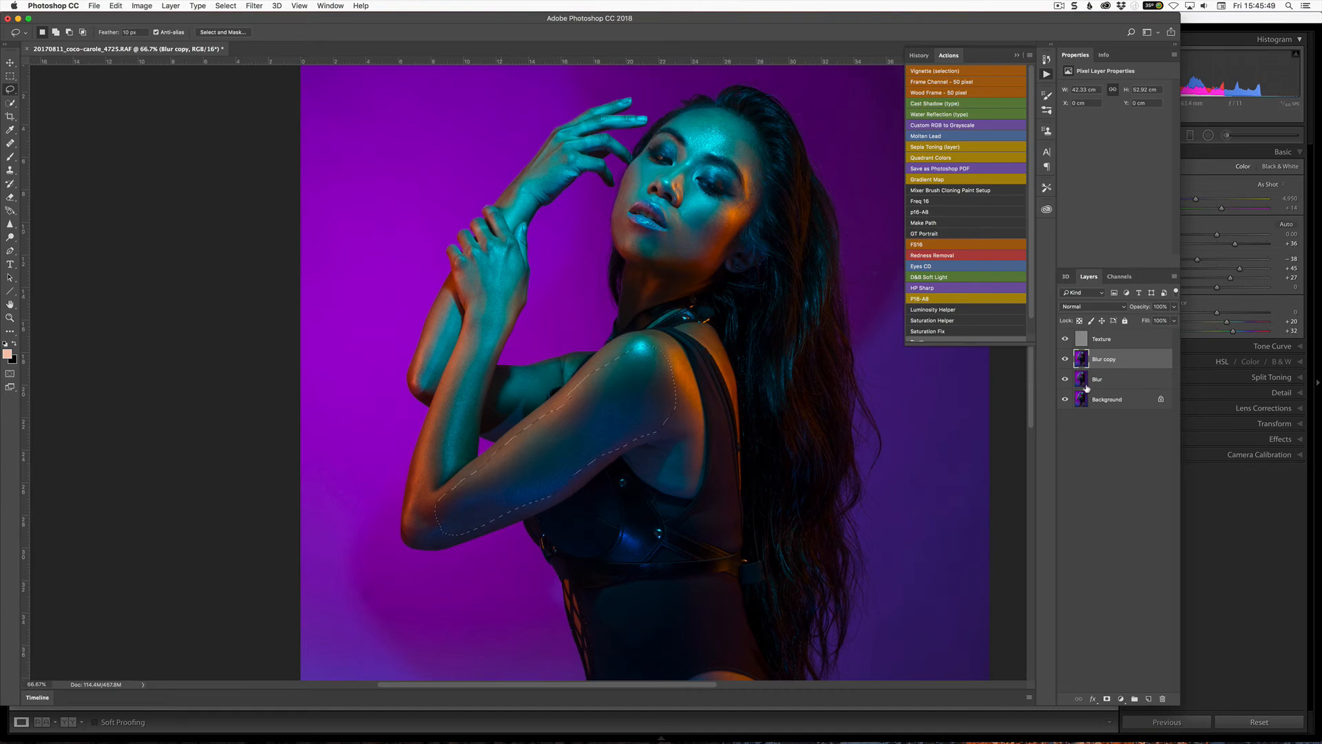
click(248, 7)
click(248, 8)
click(249, 7)
key(Escape)
key(super+d)
mouse_move(476, 274)
mouse_down()
mouse_move(459, 373)
mouse_move(414, 481)
mouse_move(426, 518)
mouse_move(437, 485)
mouse_move(468, 459)
mouse_move(512, 312)
mouse_move(513, 263)
mouse_move(503, 248)
mouse_move(470, 276)
mouse_up()
key(super+d)
Lasso the hip and thigh on the Blur copy layer and soften the selected area with Gaussian Blur
drag(535, 439, 447, 170)
drag(577, 311, 541, 160)
mouse_move(613, 304)
mouse_down()
mouse_move(564, 310)
mouse_move(597, 391)
mouse_move(564, 462)
mouse_move(496, 501)
mouse_move(506, 535)
mouse_move(614, 537)
mouse_move(702, 396)
mouse_move(674, 321)
mouse_move(638, 290)
mouse_move(582, 300)
mouse_up()
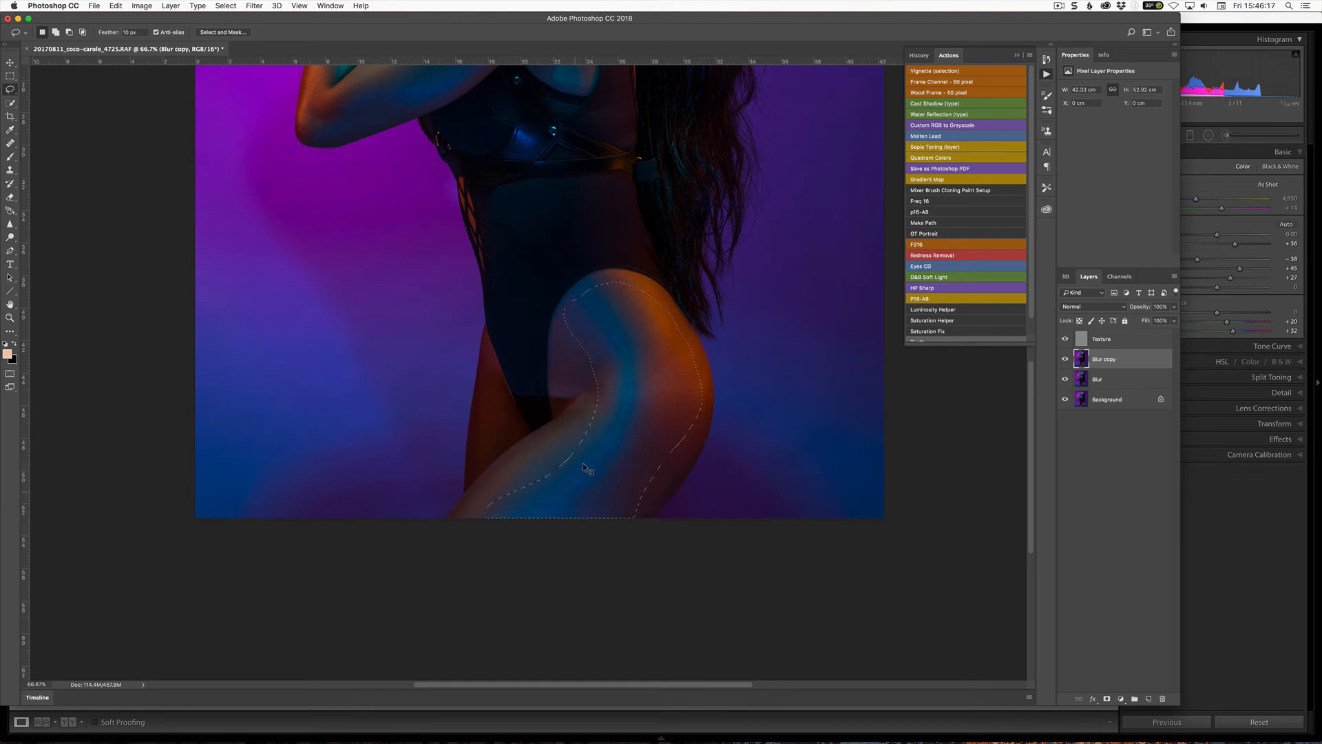
click(255, 6)
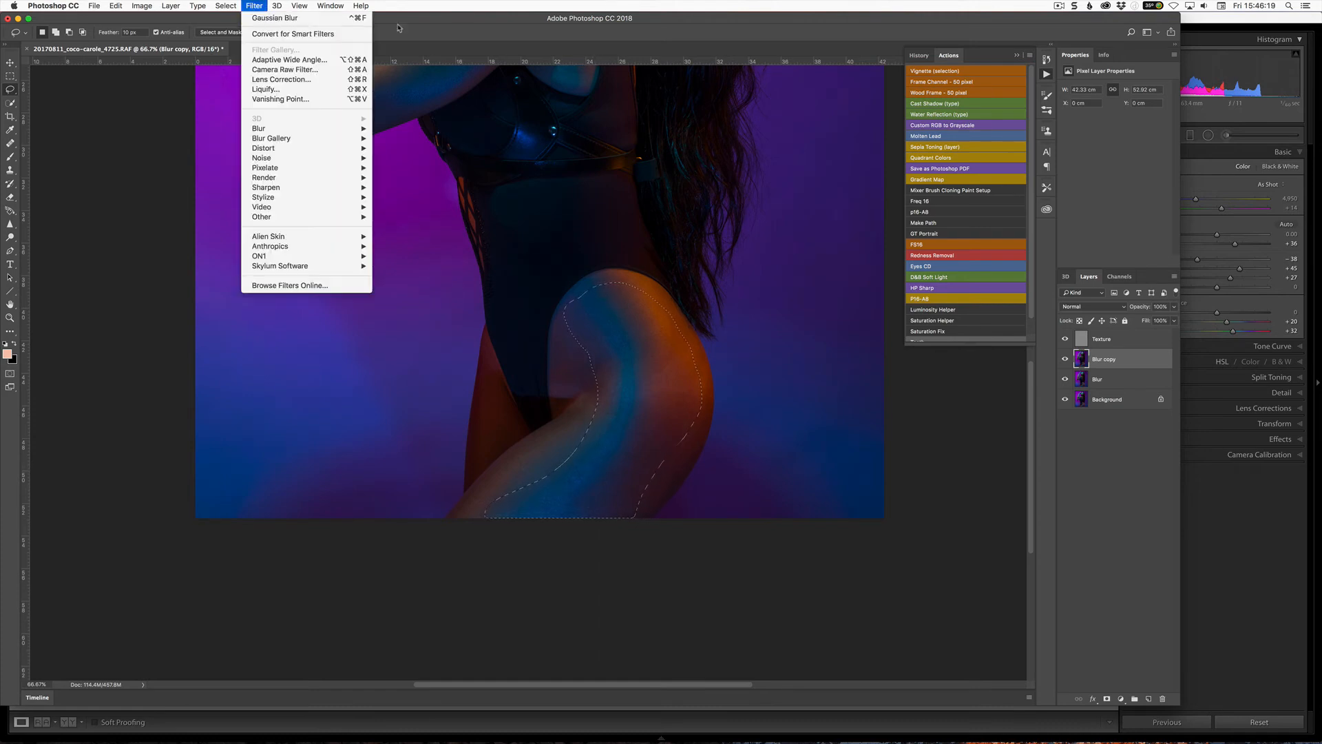
click(343, 19)
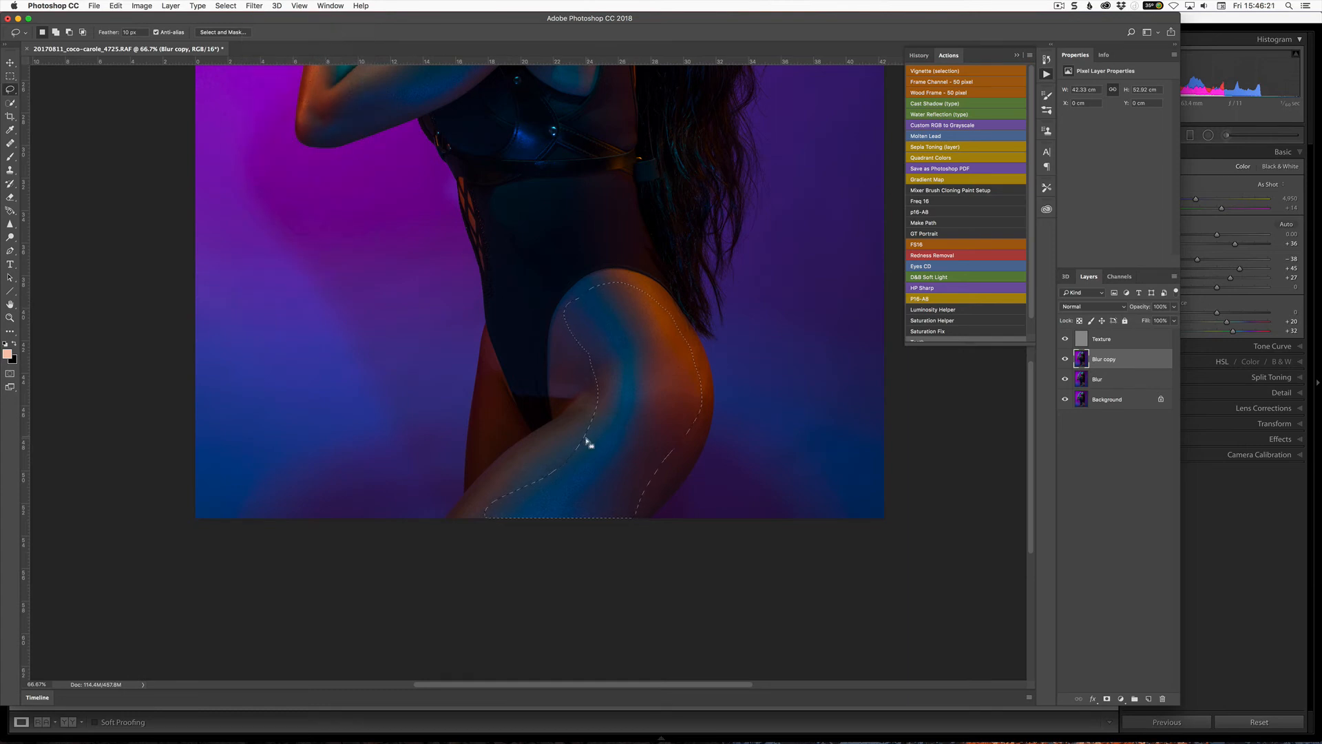
Fade the thigh's blur to 45% opacity in Normal mode, lasso another part of the thigh for smoothing, and clear the selection
key(h)
key(super+shift+f)
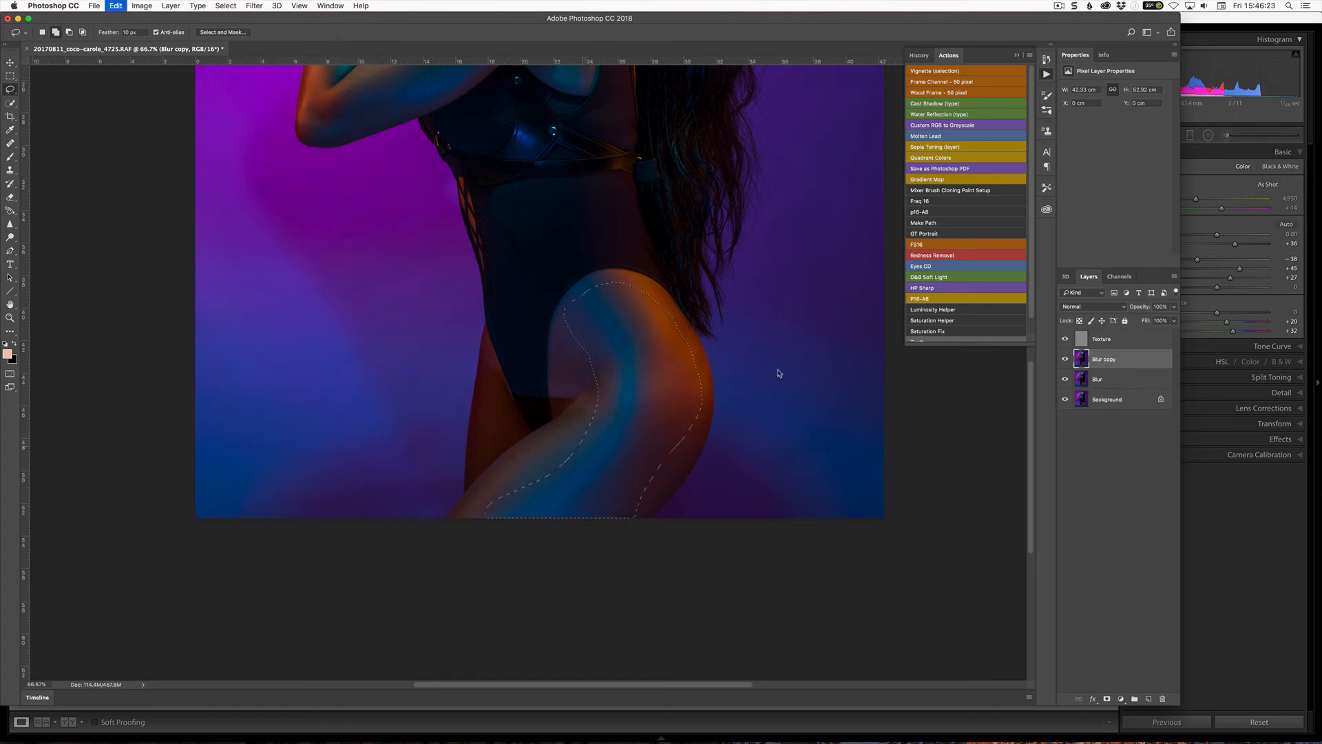
drag(821, 263, 775, 269)
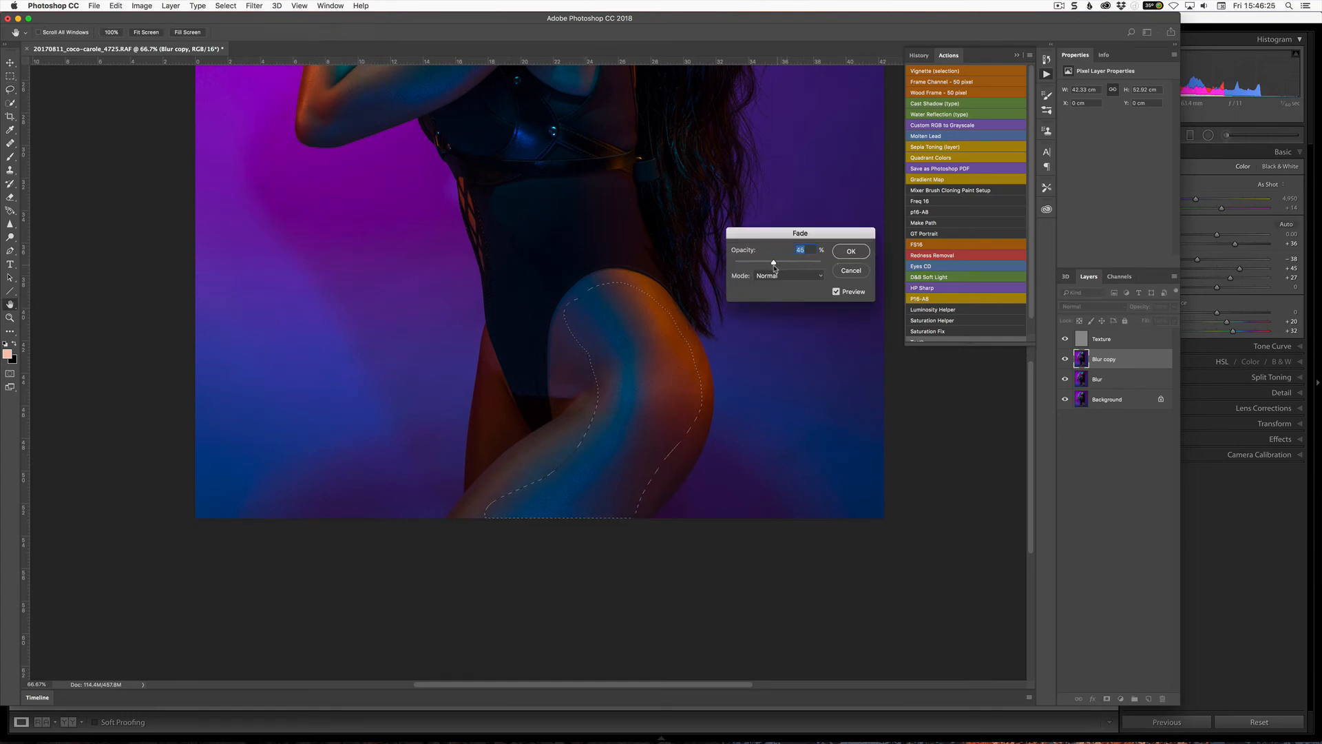
click(845, 258)
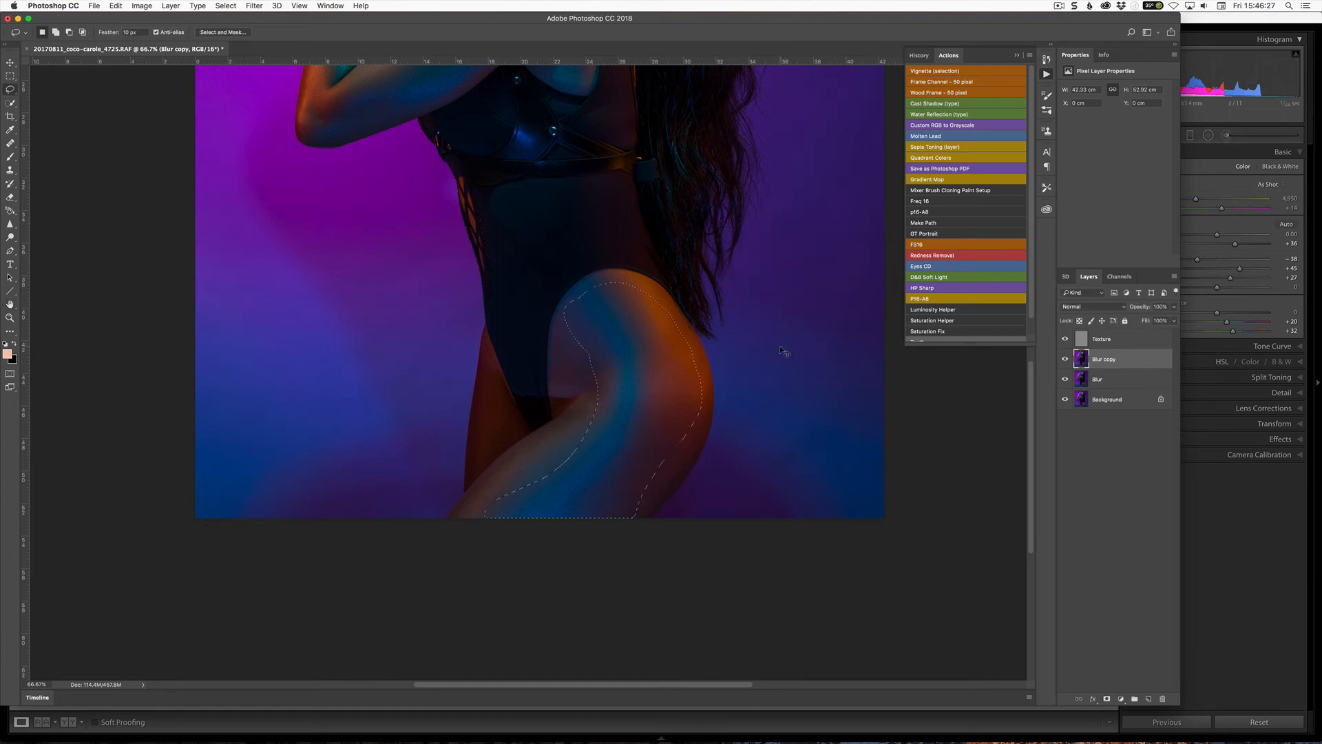
key(super+d)
mouse_move(562, 434)
mouse_down()
mouse_move(505, 459)
mouse_move(465, 510)
mouse_move(501, 514)
mouse_move(557, 482)
mouse_move(564, 436)
mouse_up()
key(super+d)
Hide the Texture layer, even out the patchy tones on the hip with the Healing Brush on Blur copy, and show Texture again
click(1066, 339)
scroll(971, 398, up, 5)
drag(813, 458, 393, 399)
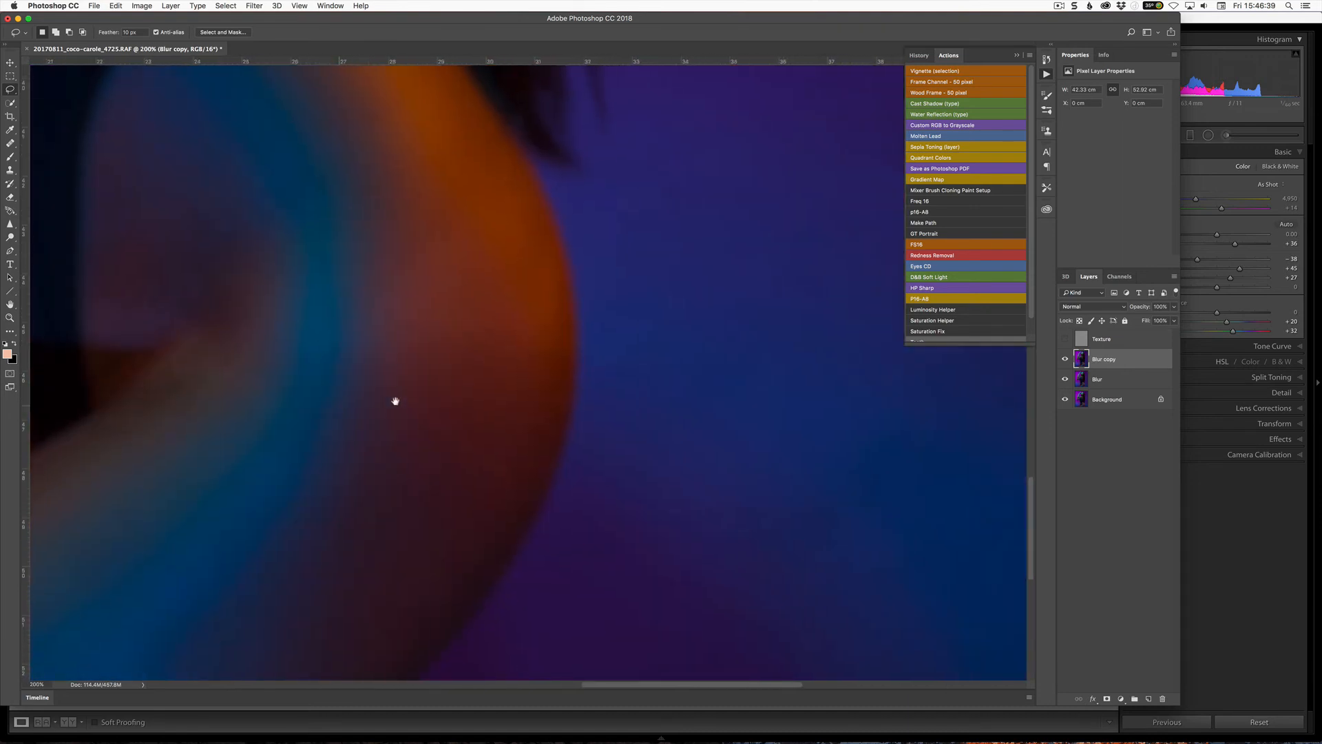
key(j)
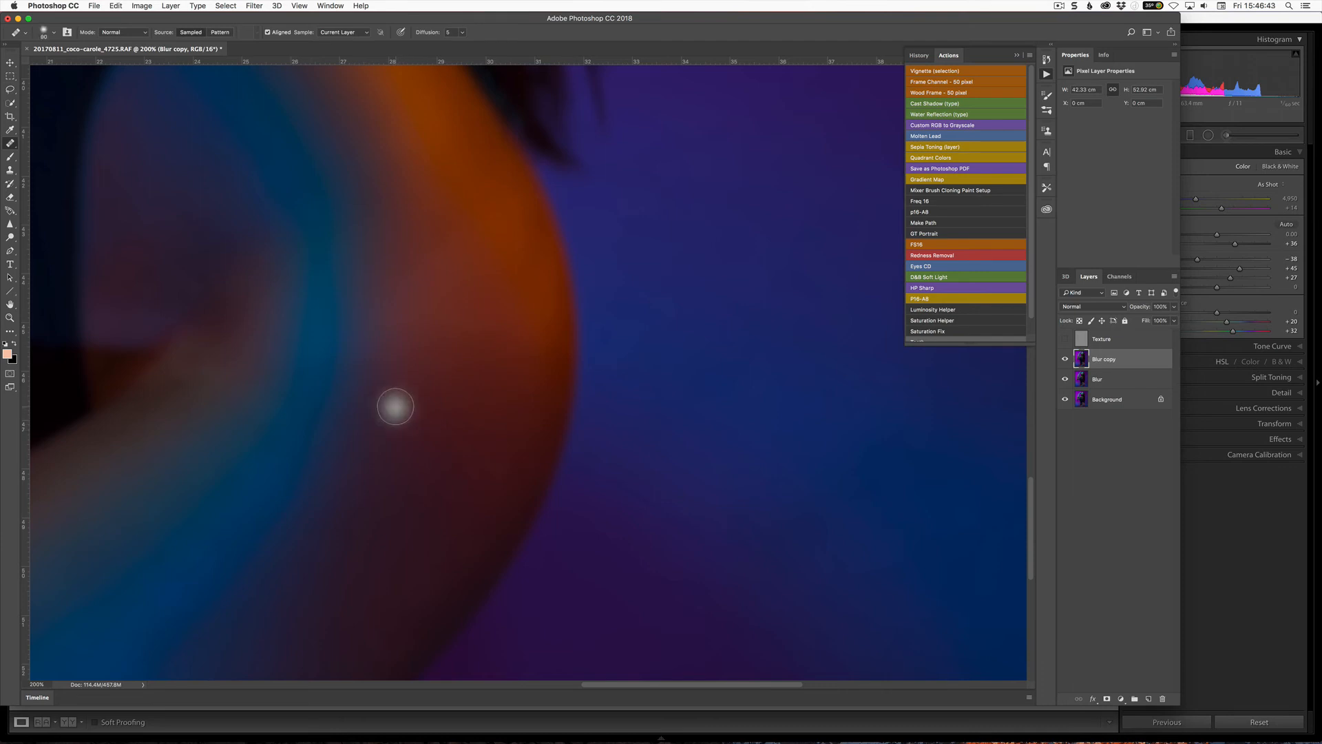
key(bracketleft)
key(bracketleft)
key(bracketleft)
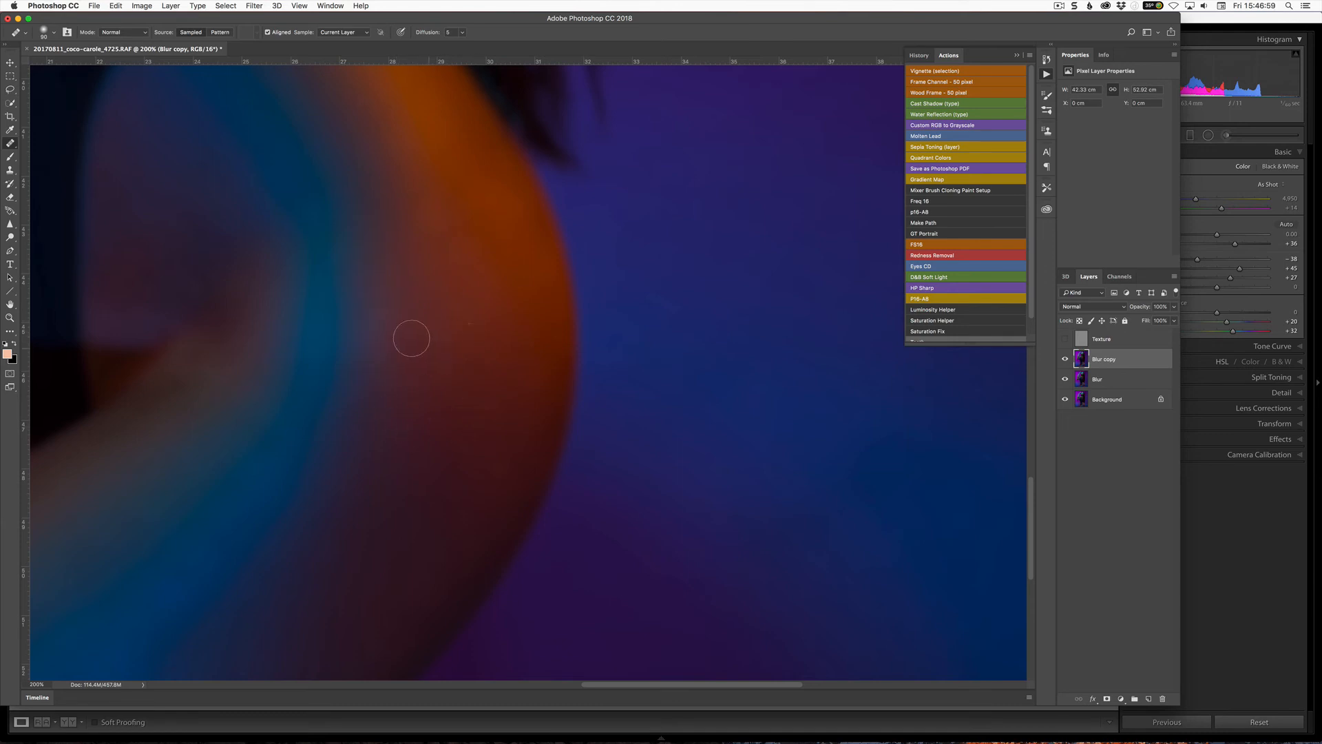
click(1063, 338)
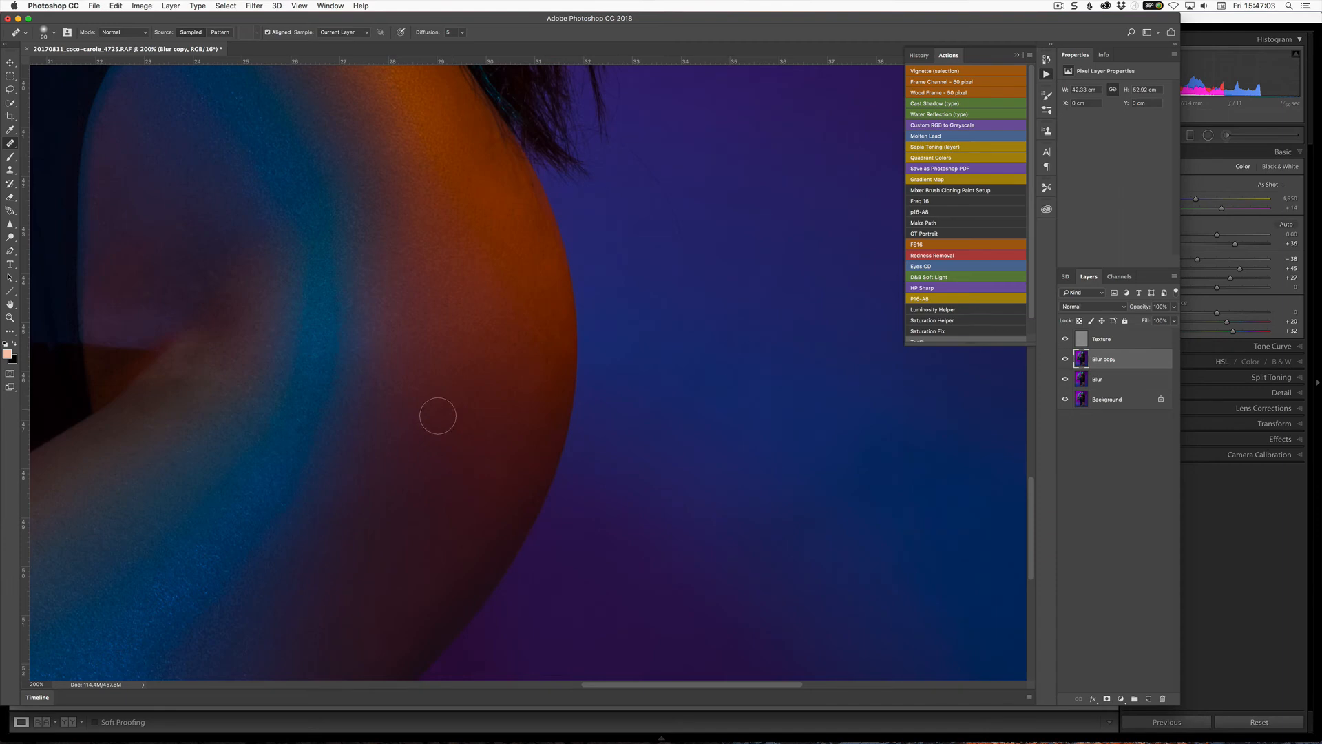
Toggle the Texture layer's visibility to check the hip's tonal transitions, and examine the thigh, torso and upper arm for remaining unevenness
click(1065, 338)
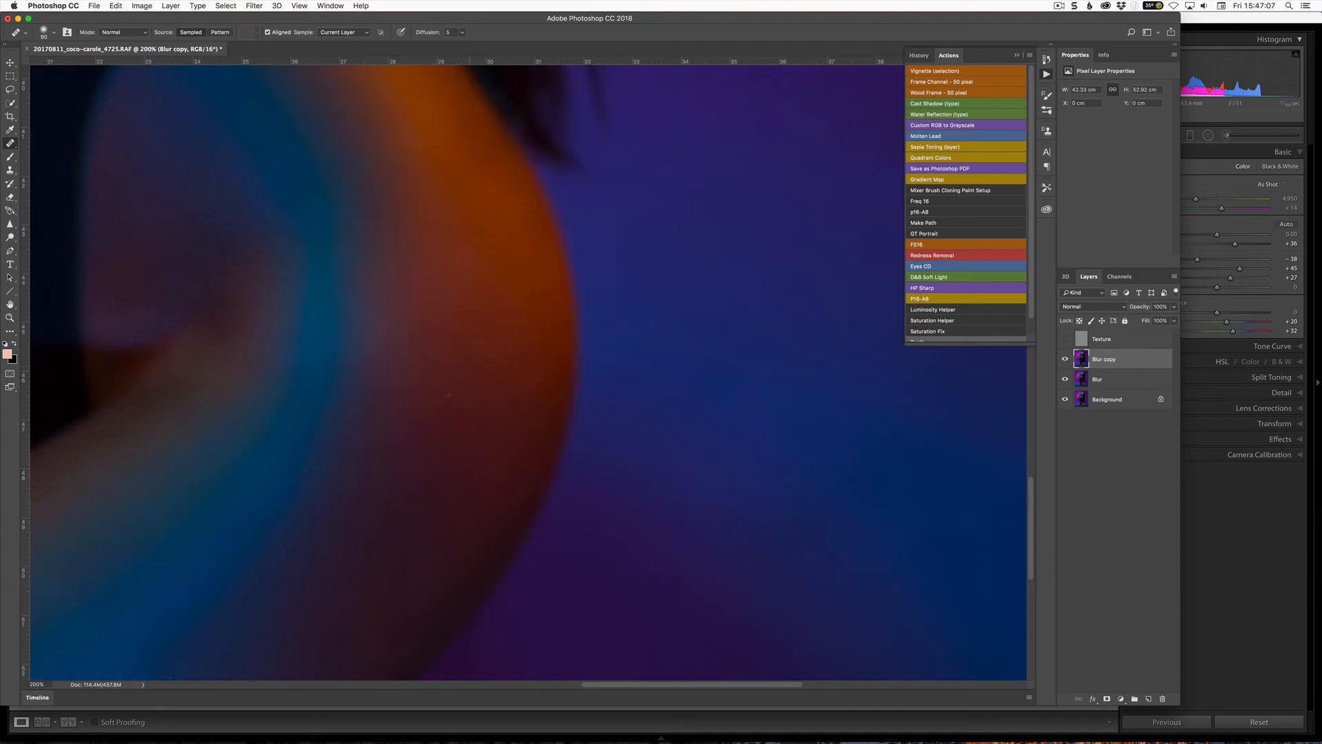
click(1064, 338)
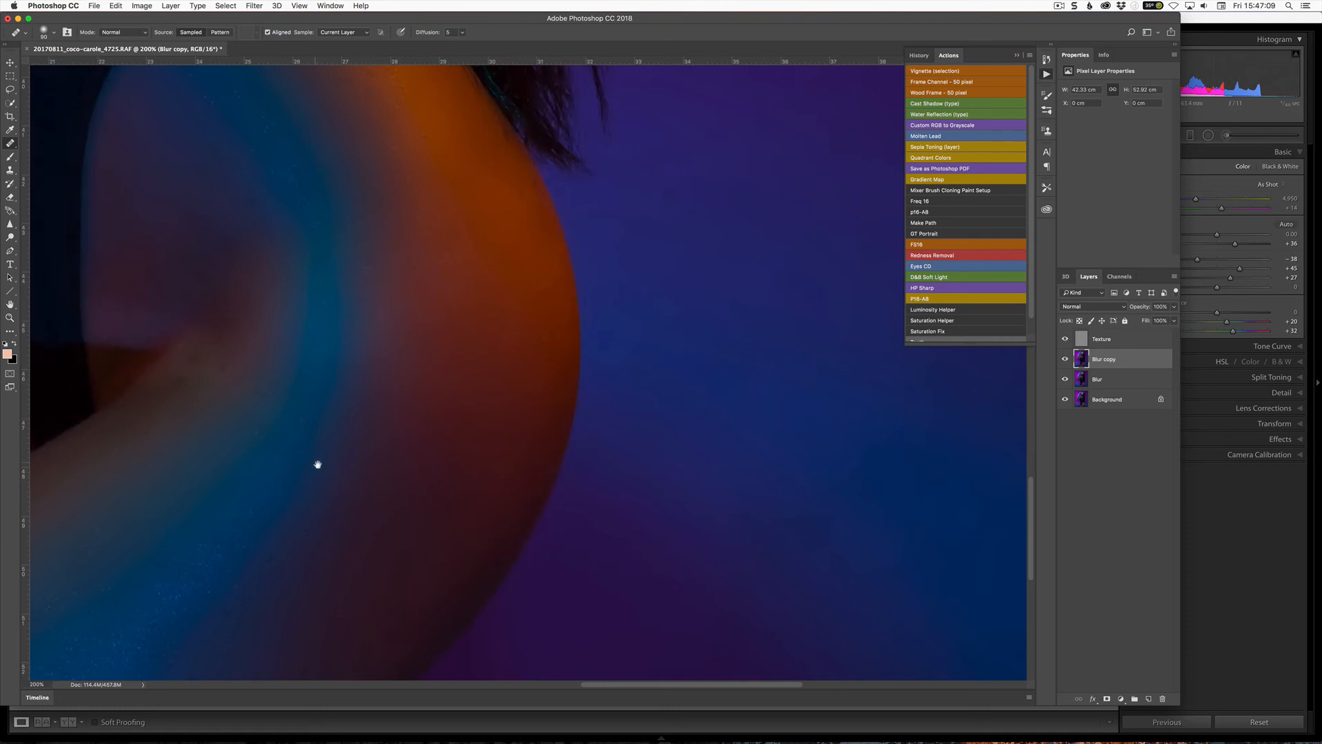
drag(316, 461, 587, 379)
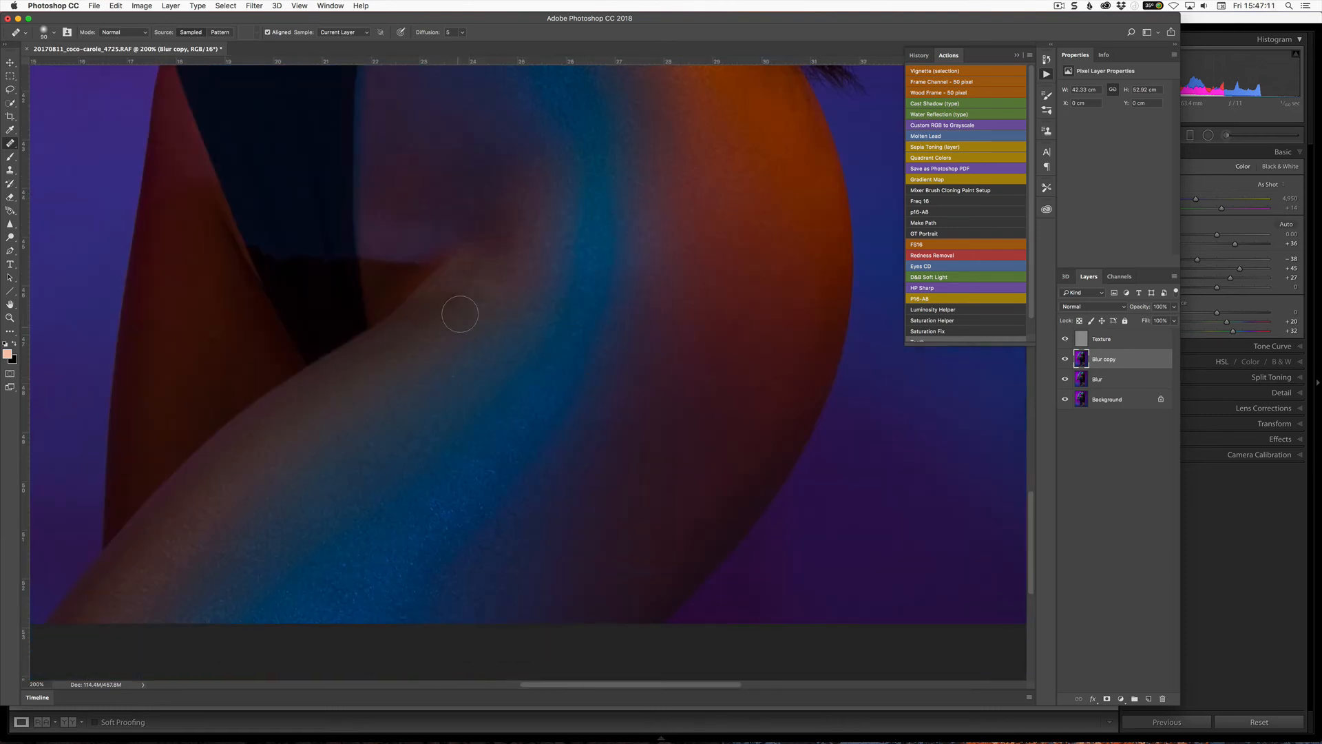
drag(364, 500, 392, 345)
drag(338, 227, 520, 354)
drag(372, 179, 634, 466)
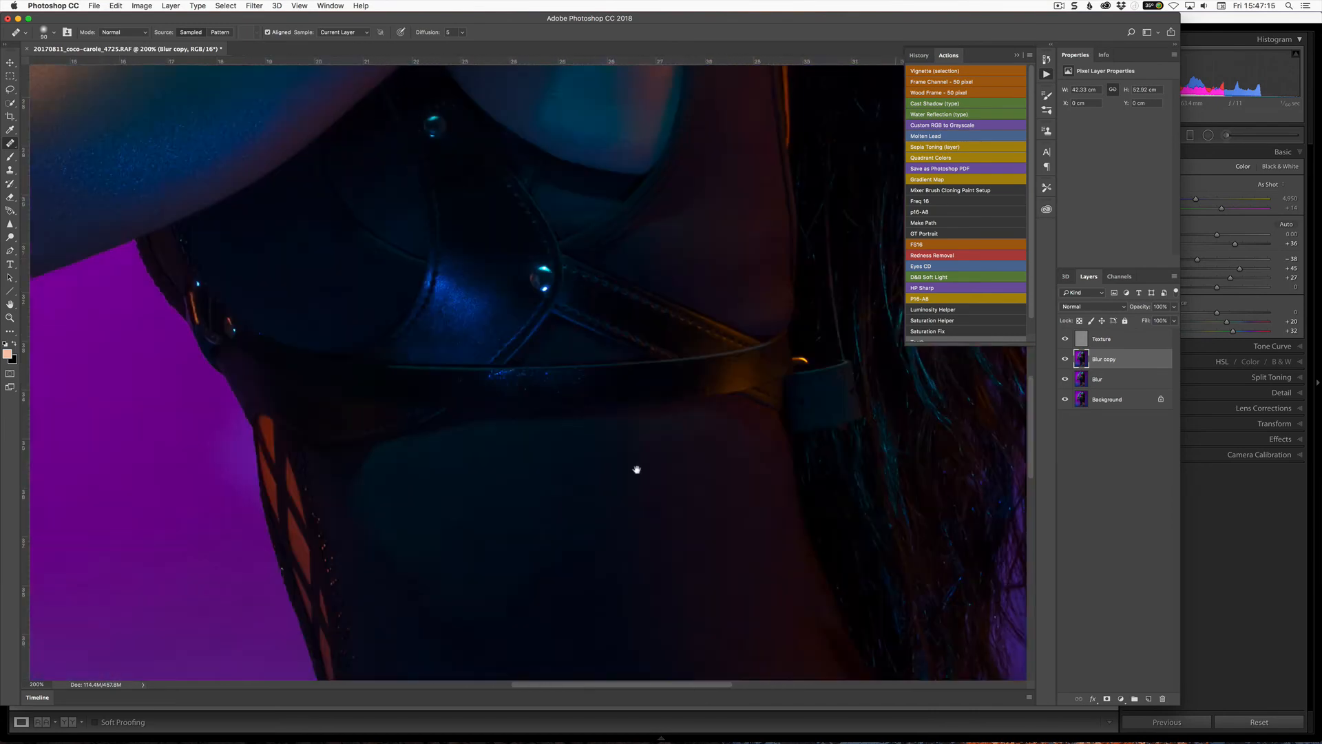
drag(386, 138, 357, 390)
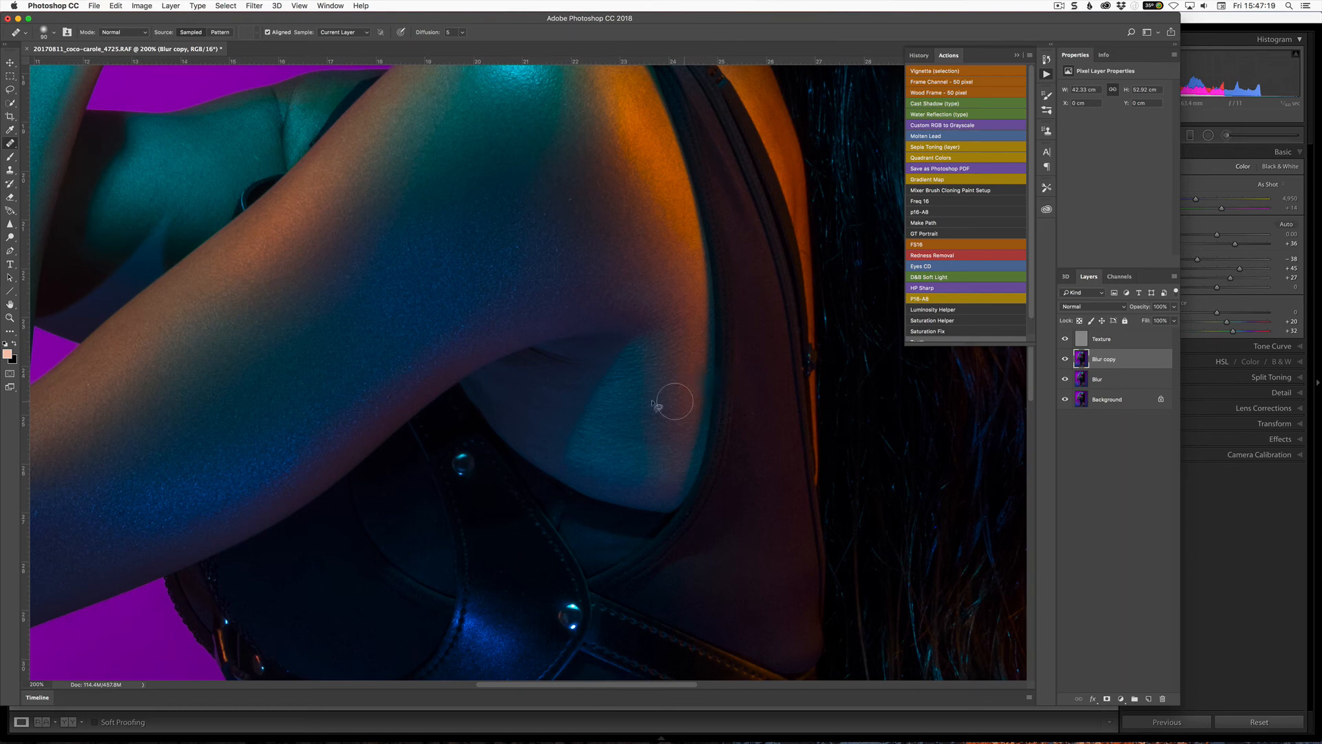
Lasso the skin beneath the armpit on the Blur copy layer, reapply the last Gaussian Blur, and clear the selection
key(l)
mouse_move(535, 378)
mouse_down()
mouse_move(488, 388)
mouse_move(517, 428)
mouse_move(636, 489)
mouse_move(690, 443)
mouse_move(706, 385)
mouse_move(689, 280)
mouse_move(644, 299)
mouse_move(574, 381)
mouse_move(533, 378)
mouse_up()
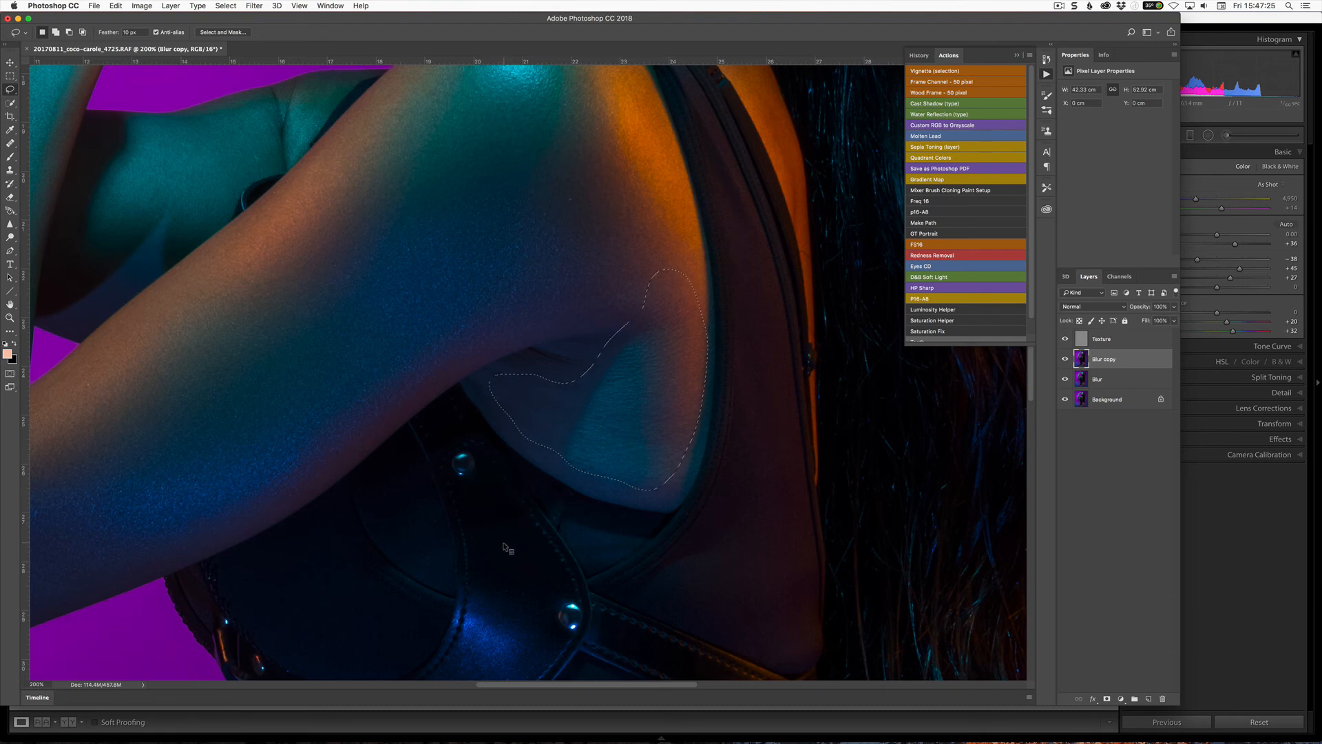
key(super+f)
key(super+d)
Heal the skin creases beneath the armpit on the Texture layer with a smaller Healing Brush, and soften the healing with Fade
click(1109, 340)
key(j)
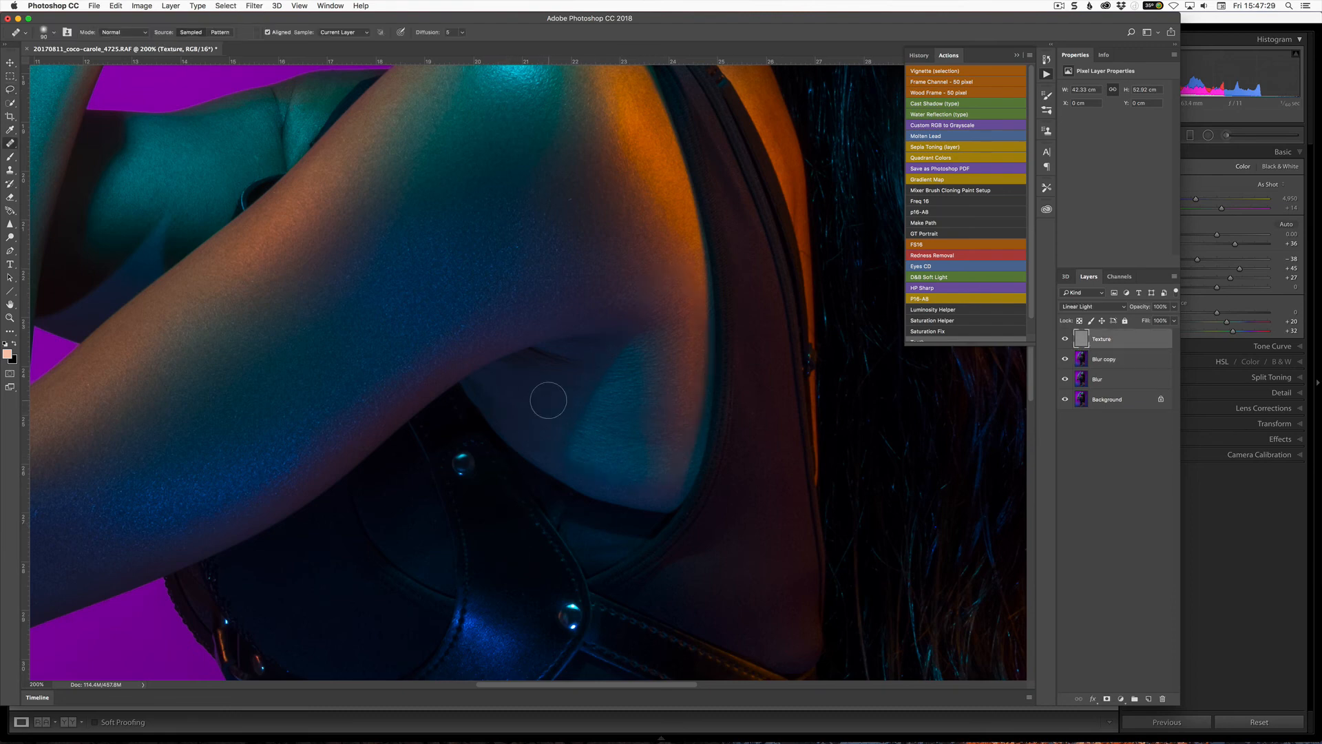
key(bracketleft)
key(bracketleft)
key(bracketleft)
click(553, 416)
key(super+z)
key(shift+super+f)
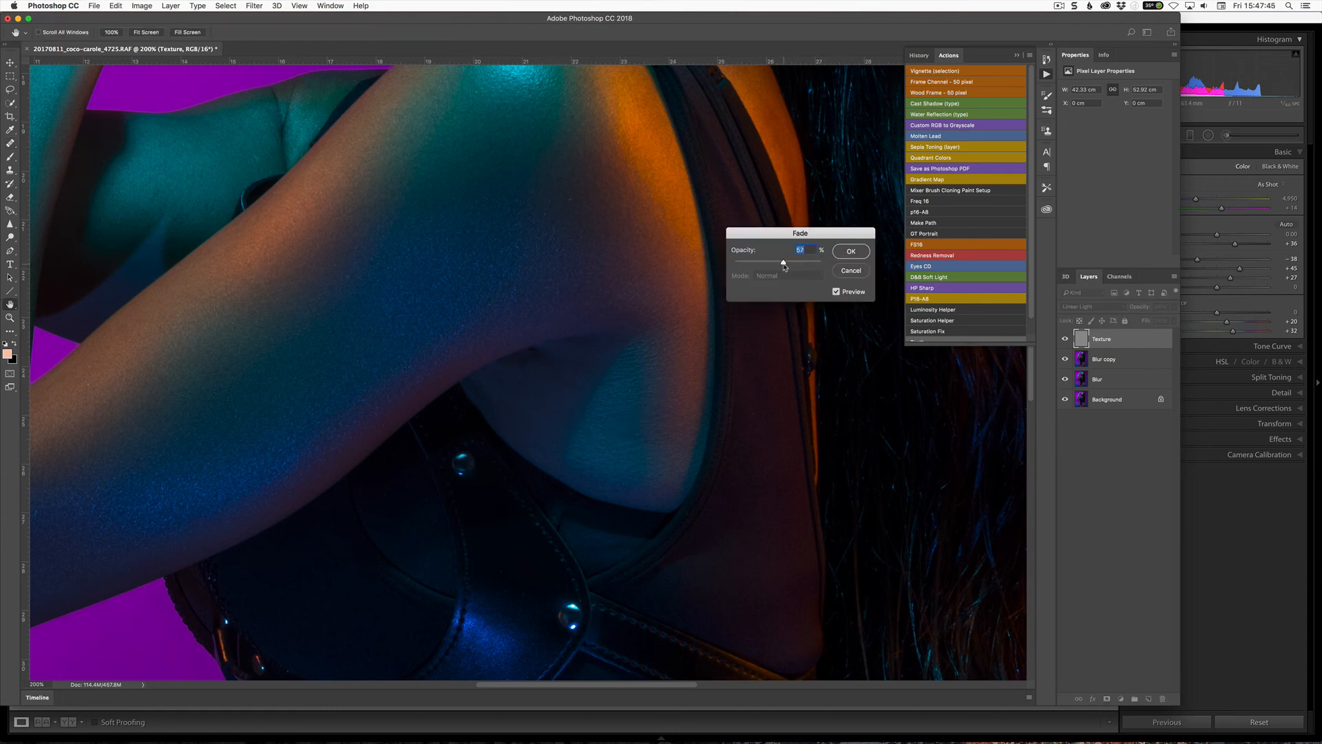
drag(782, 267, 777, 265)
click(851, 253)
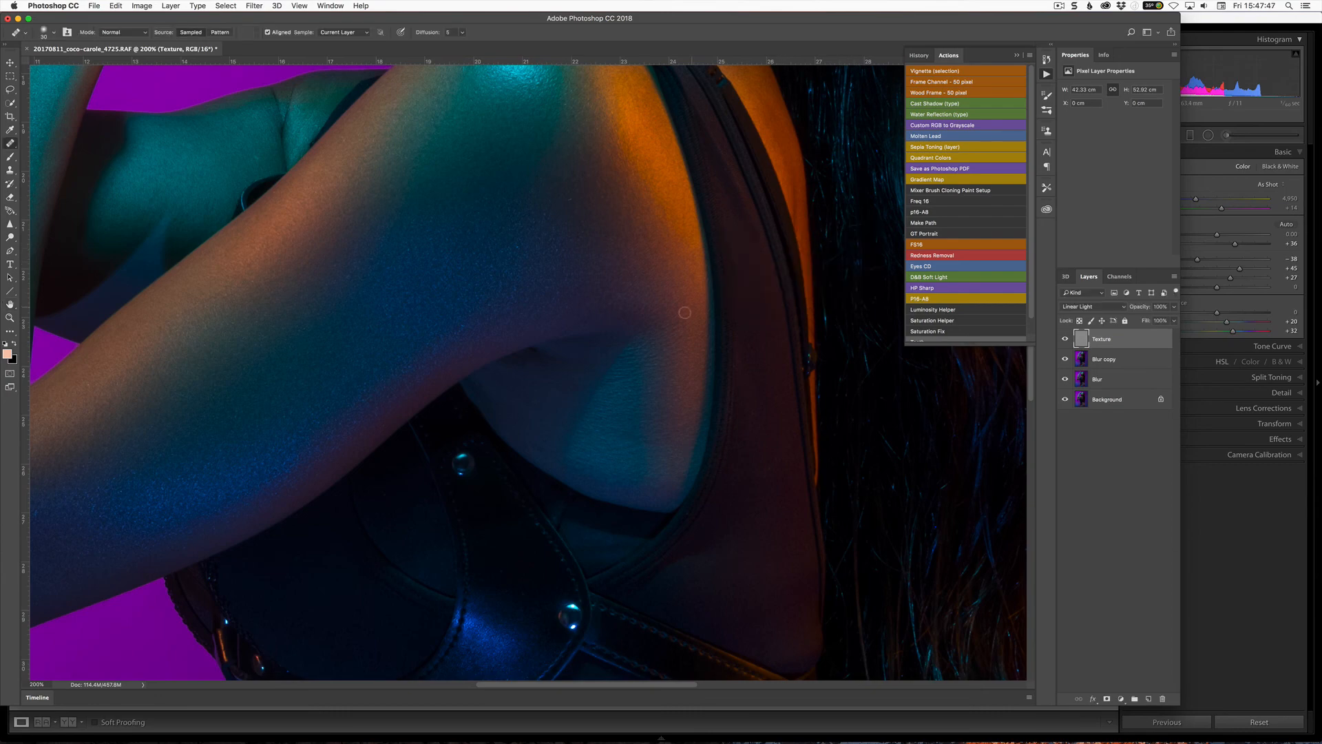
Heal a small spot on the cheek on the Texture layer and save the document
mouse_move(565, 345)
mouse_down()
mouse_move(602, 452)
mouse_move(741, 567)
mouse_move(830, 382)
mouse_move(916, 374)
mouse_up()
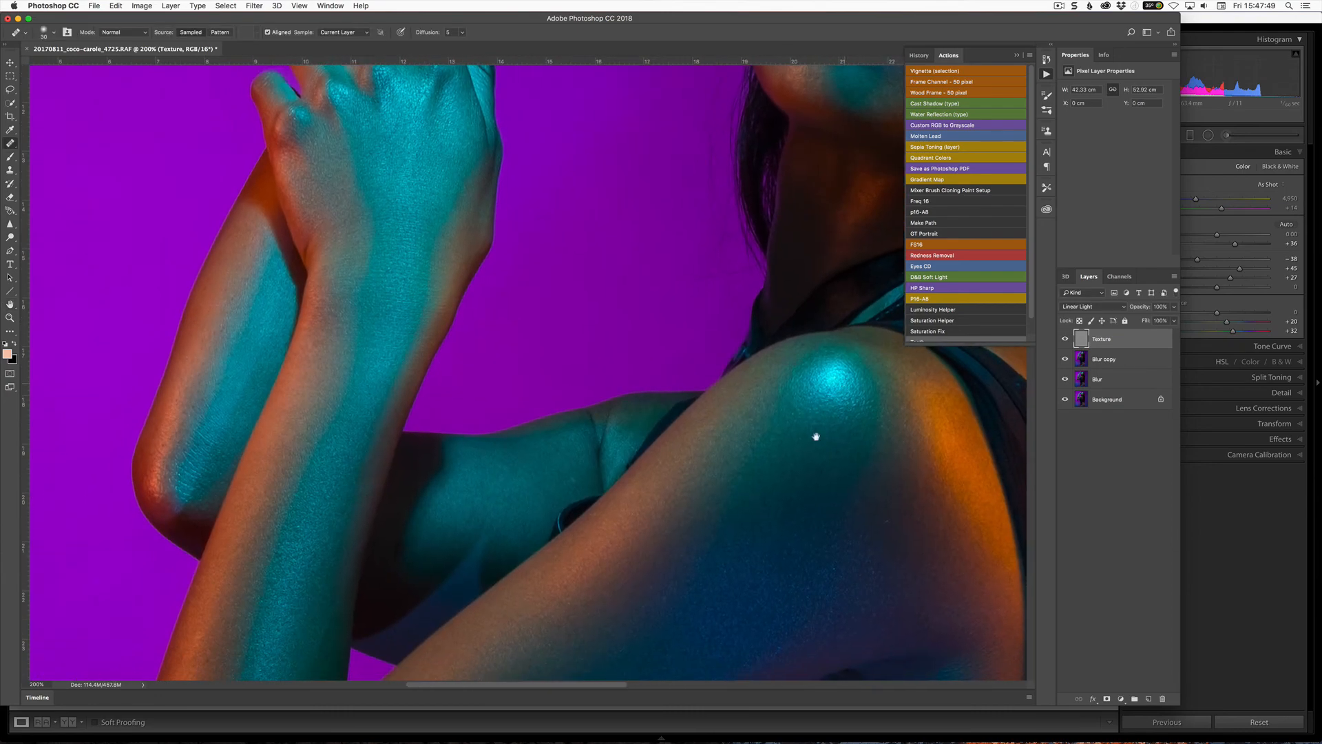
drag(815, 437, 748, 627)
mouse_move(678, 449)
mouse_down()
mouse_move(406, 630)
mouse_move(704, 442)
mouse_move(727, 448)
mouse_up()
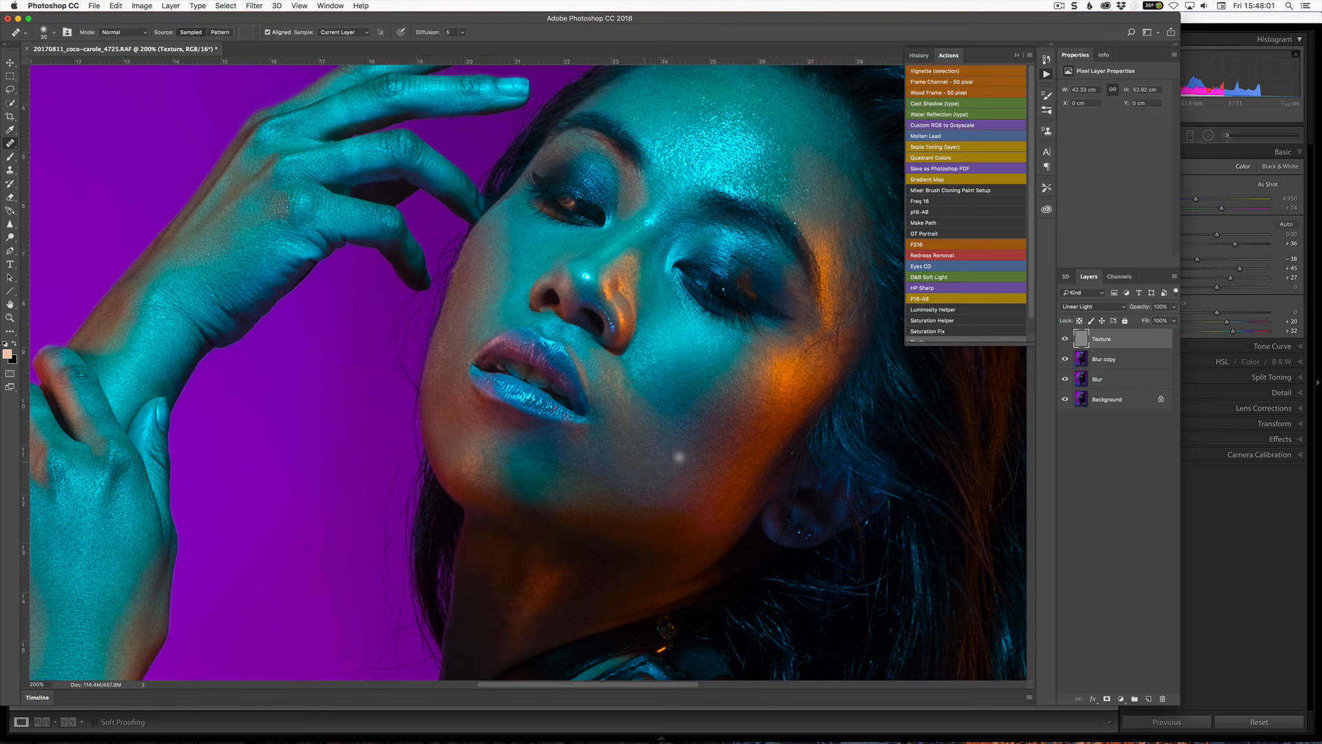
click(649, 455)
drag(617, 422, 601, 547)
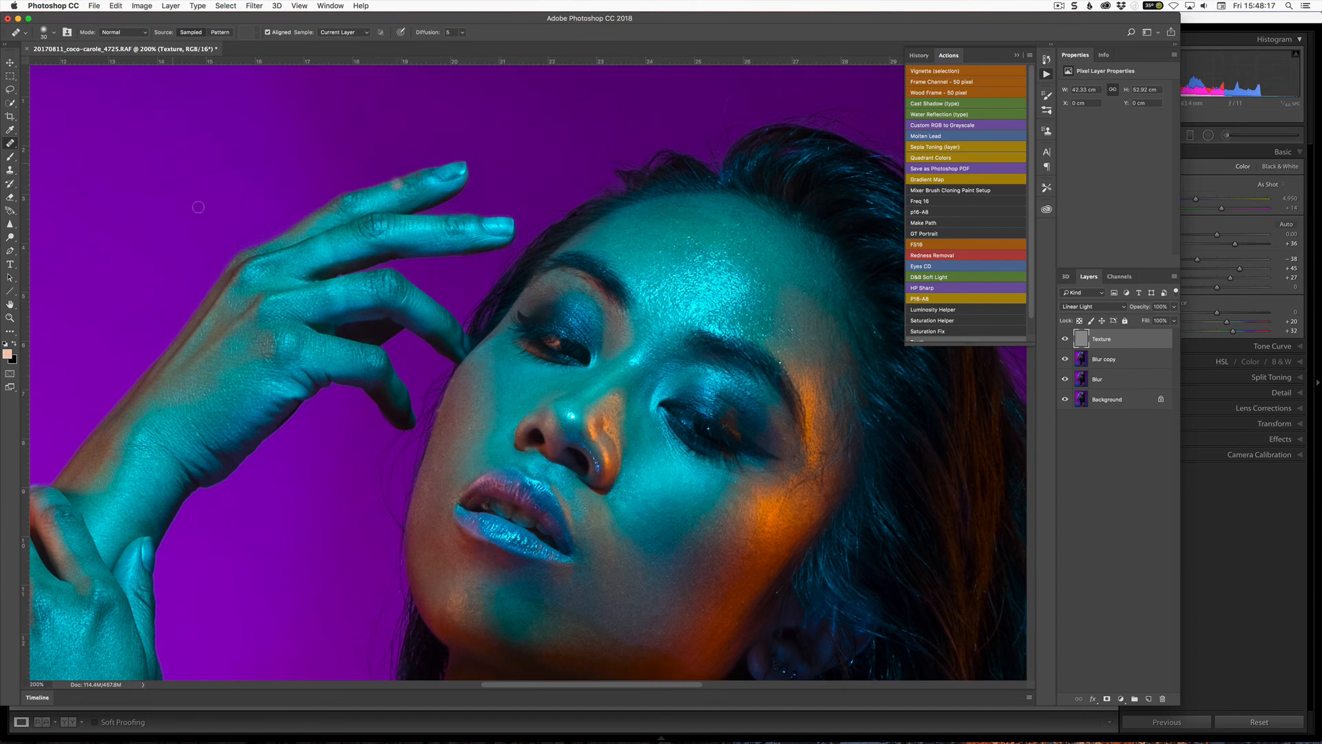
key(super+s)
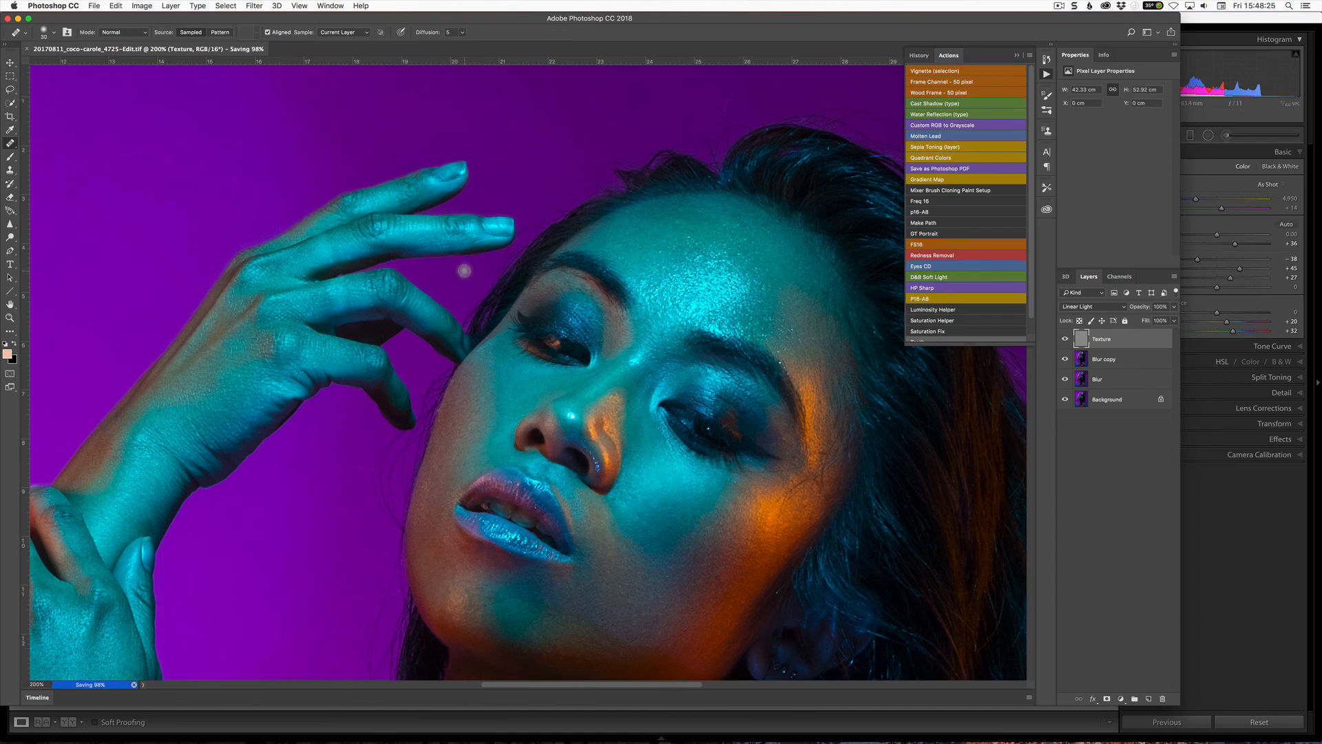
Switch to Lightroom and compare the retouched portrait with the original photo
key(super+Tab)
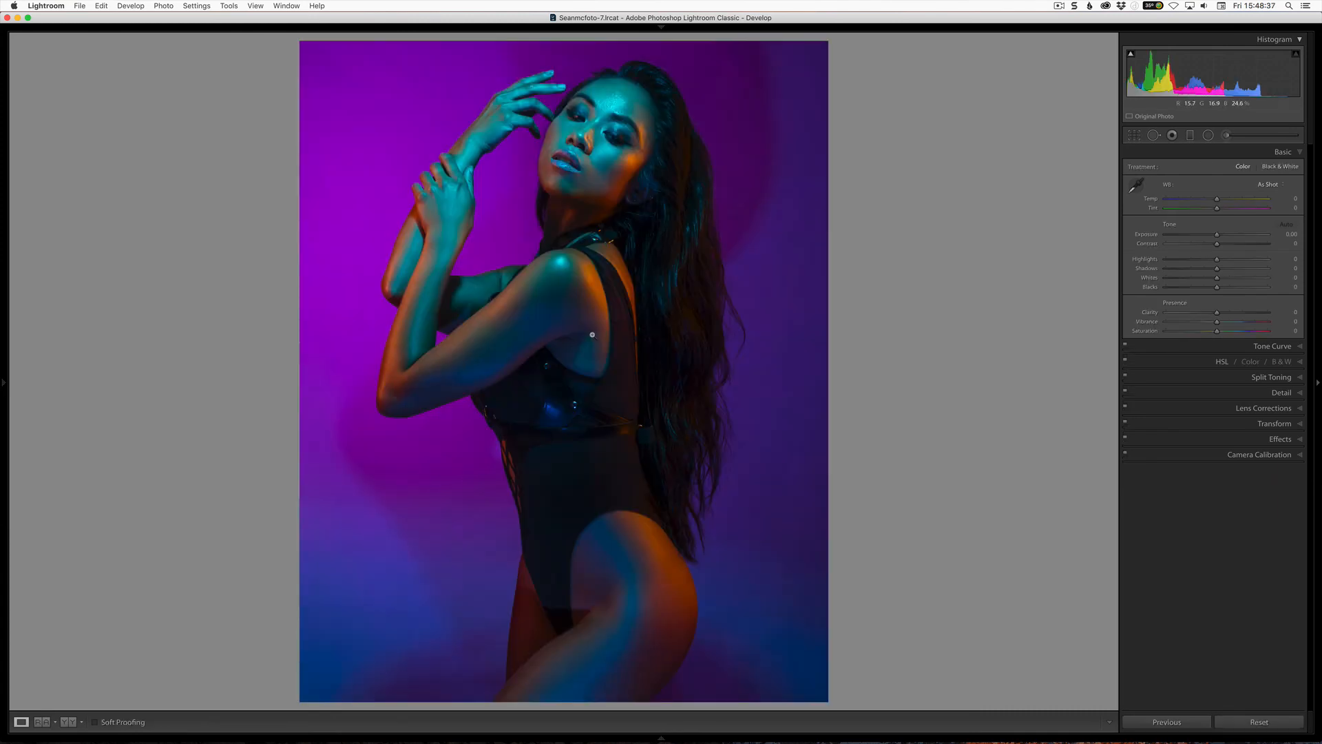
key(Right)
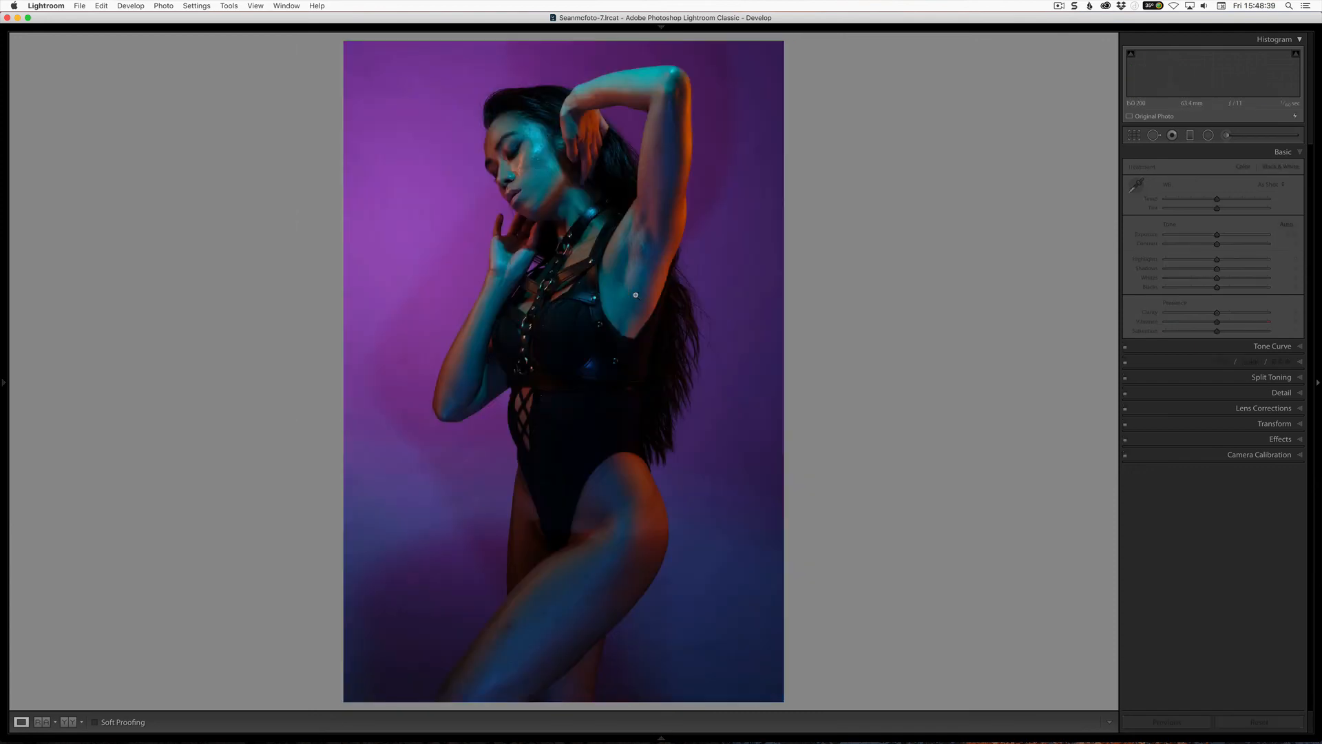
key(Right)
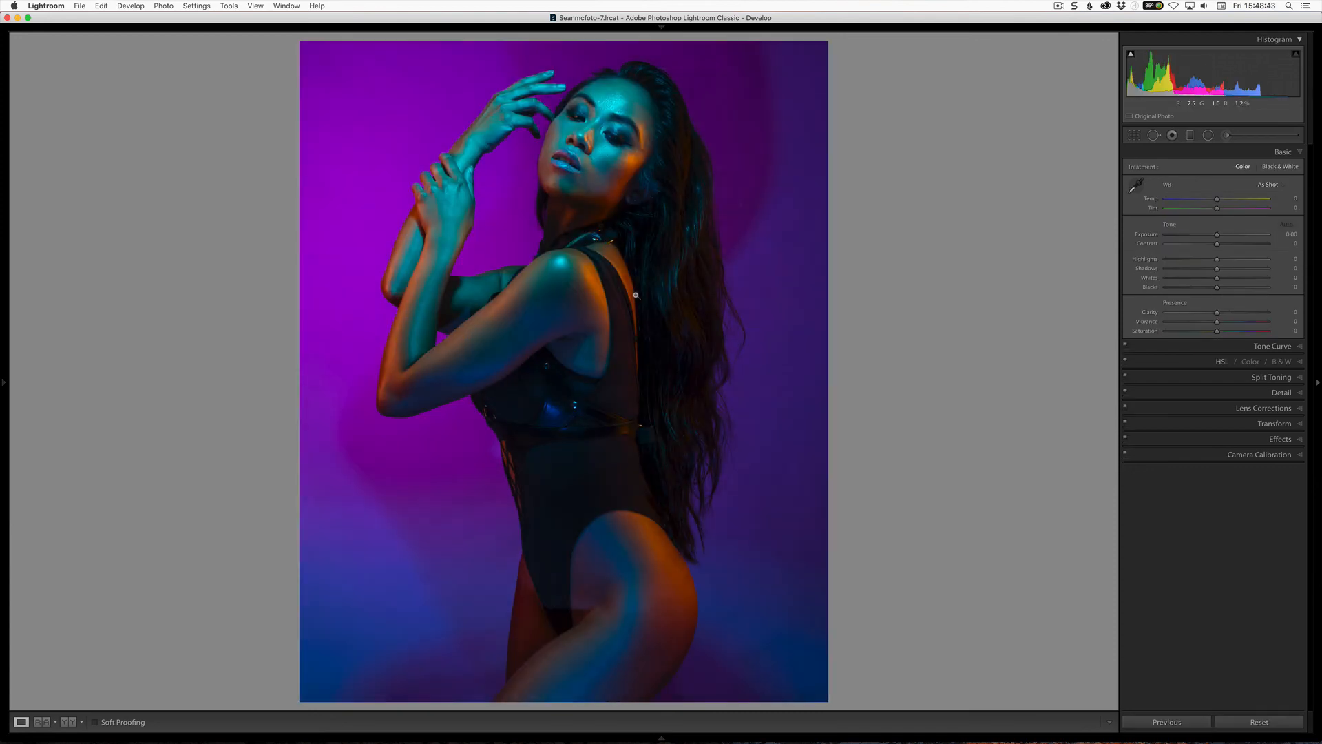
key(Right)
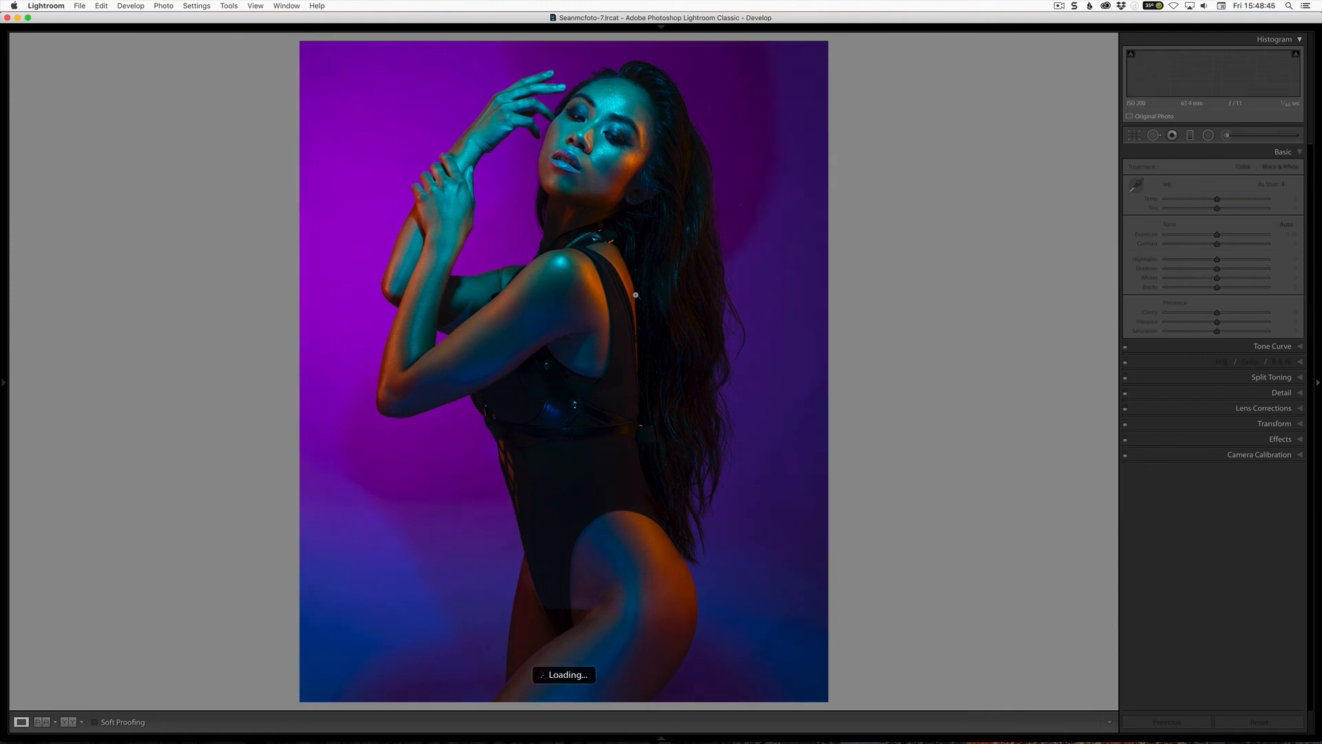